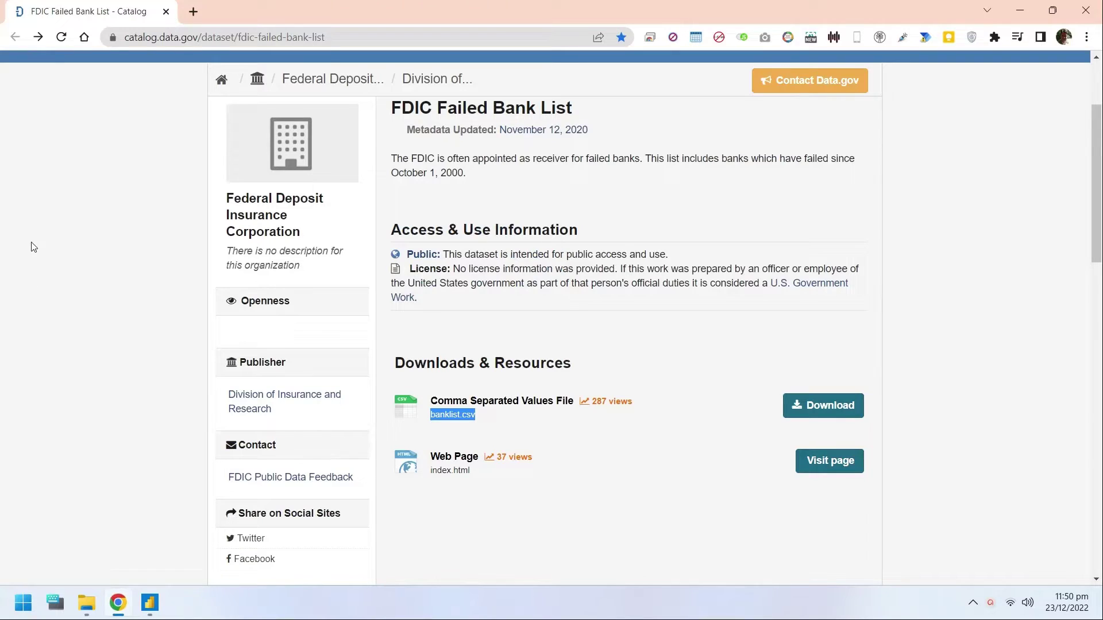
# - Review the FDIC Failed Bank List dataset page, then select banklist.csv in the Banks Failed folder
pyautogui.click(136, 35)
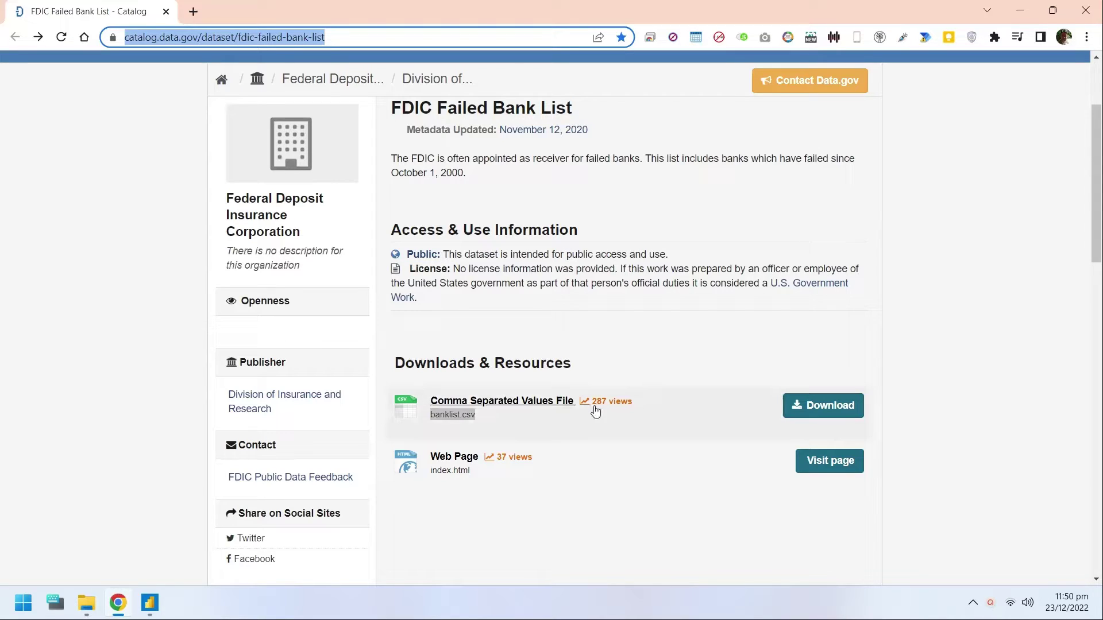
pyautogui.moveTo(390, 108); pyautogui.dragTo(594, 113)
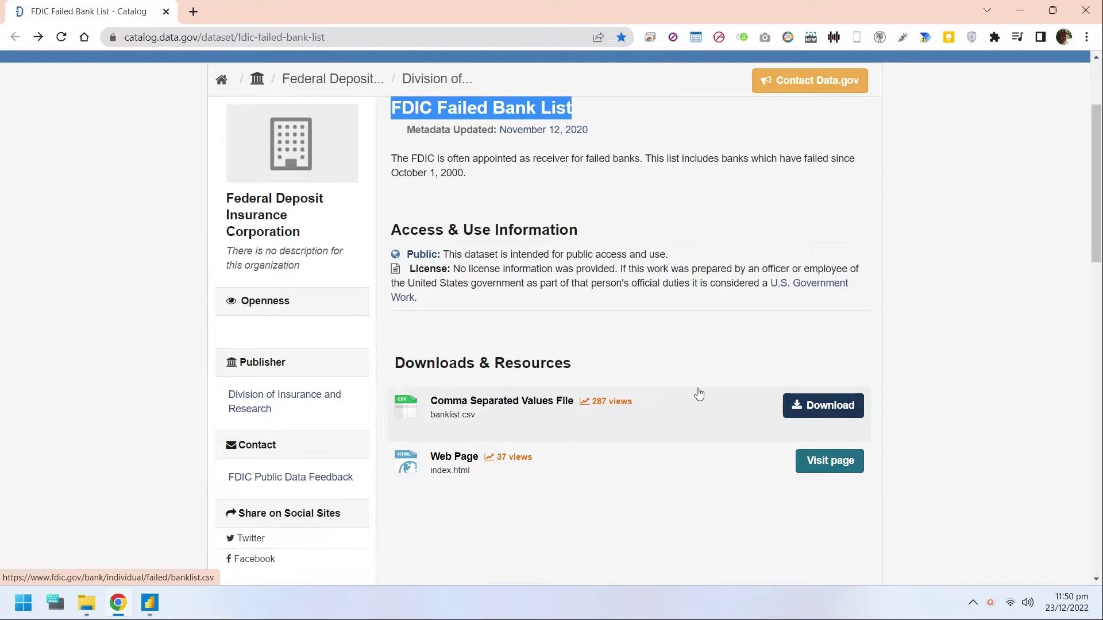
pyautogui.click(87, 603)
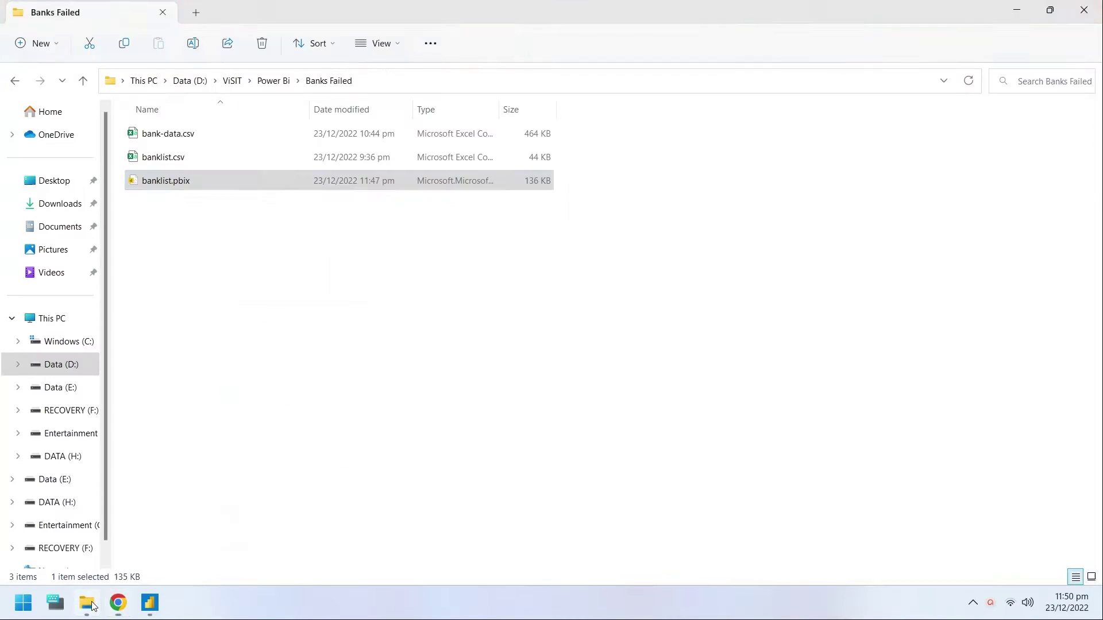
pyautogui.click(162, 159)
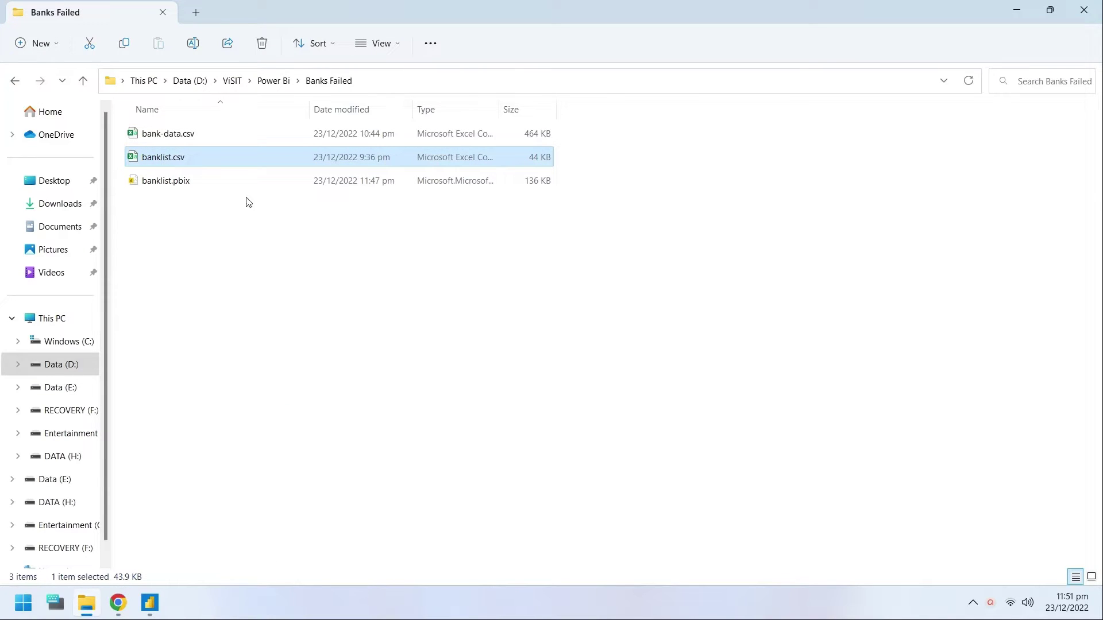
# - Connect to banklist.csv in the Banks Failed folder as a Text/CSV data source
pyautogui.click(151, 609)
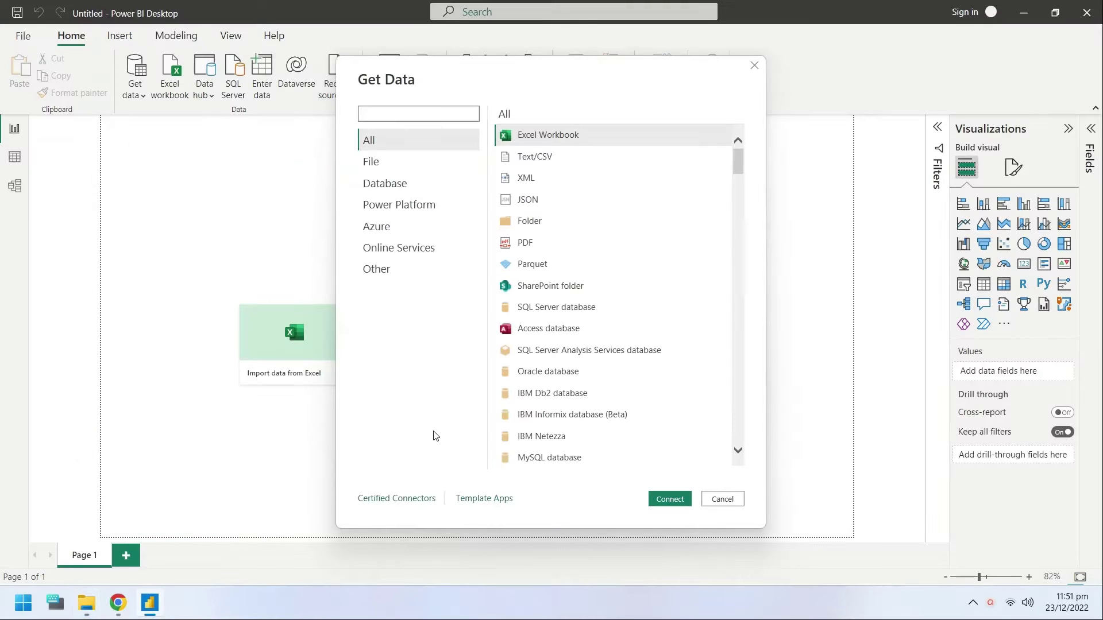
pyautogui.click(539, 165)
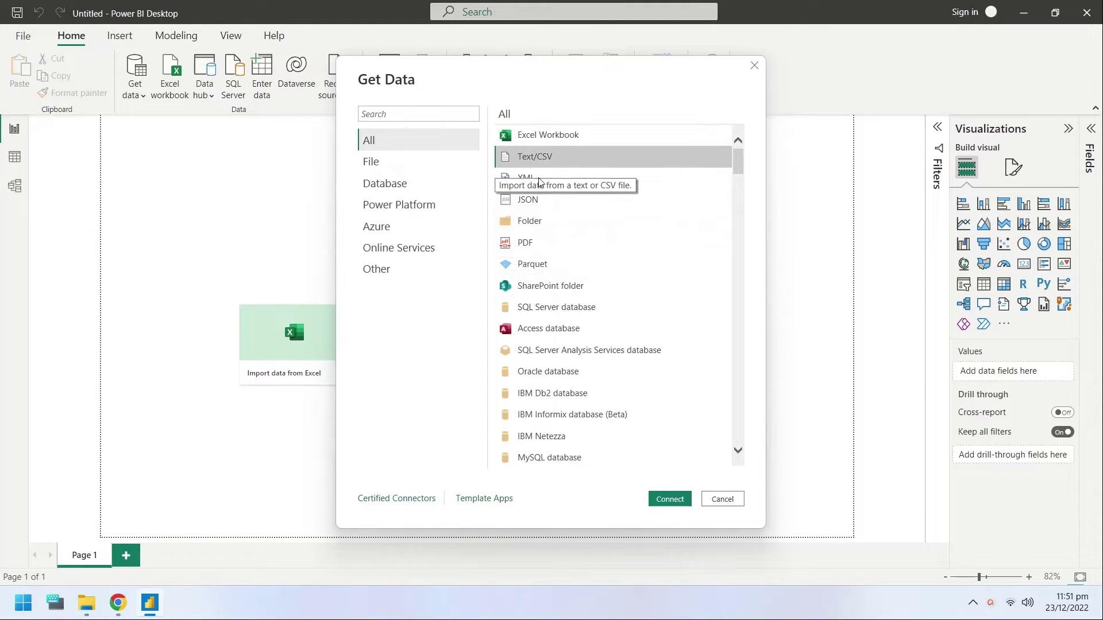
pyautogui.click(669, 499)
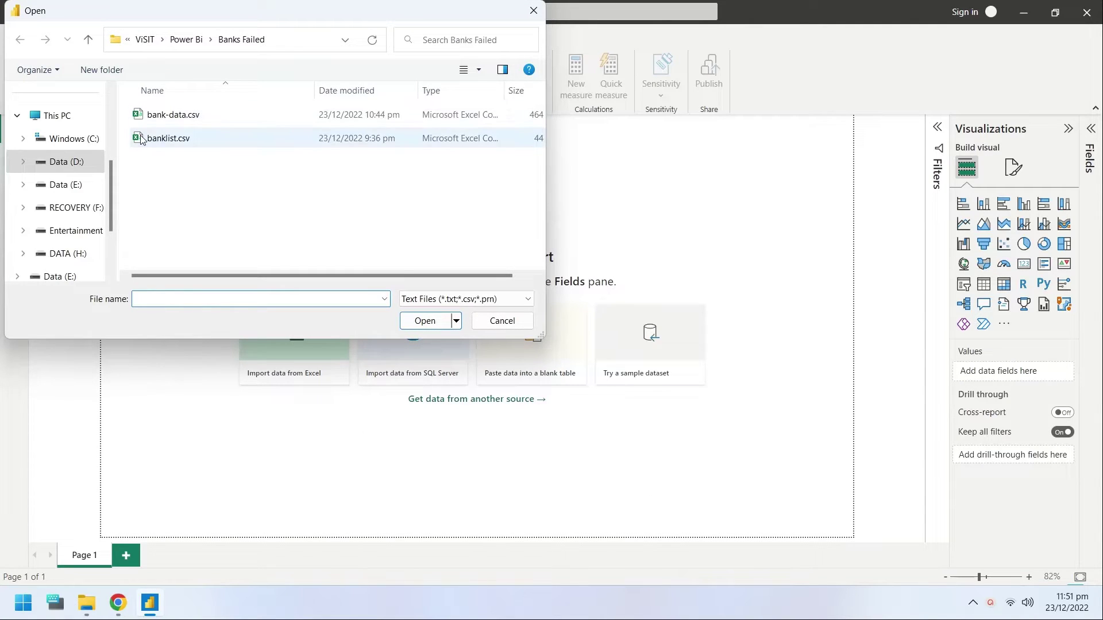
pyautogui.click(251, 139)
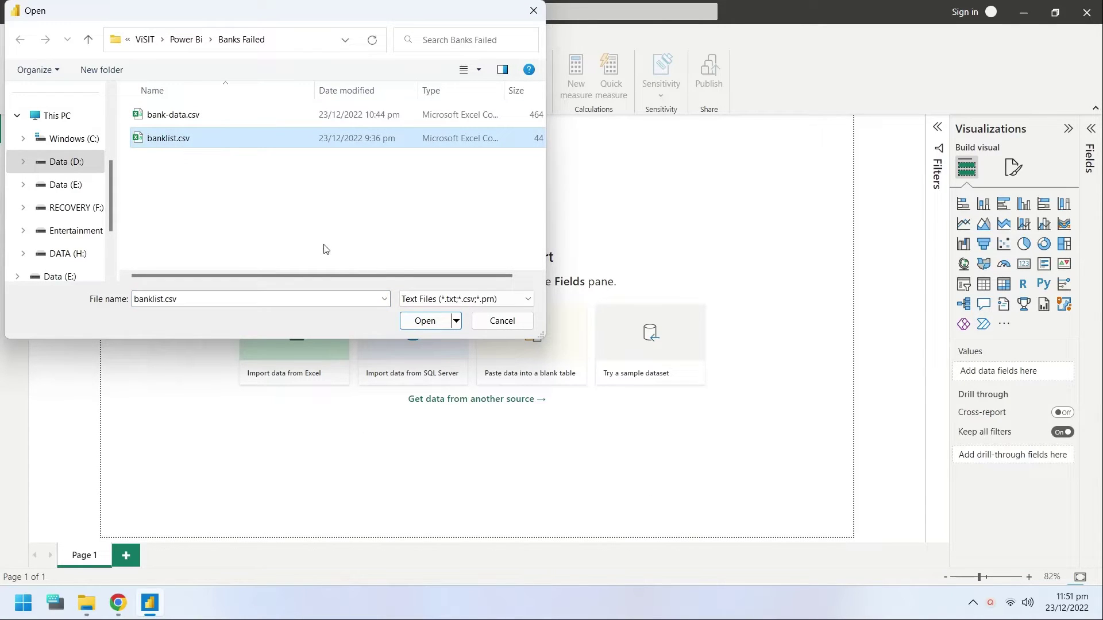
pyautogui.hscroll(1, 376, 274)
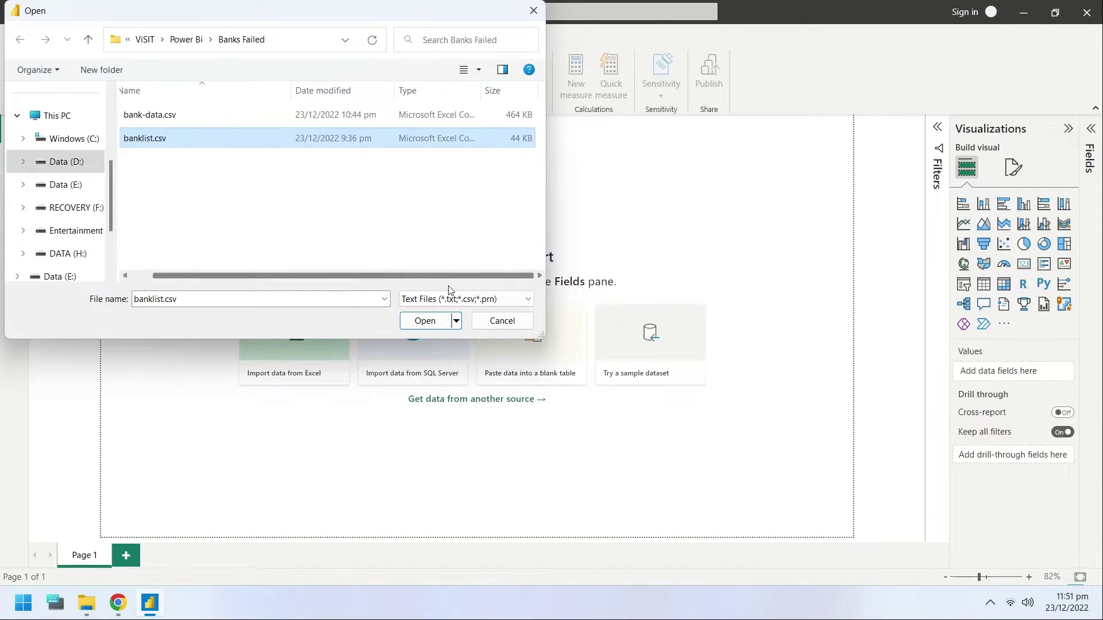
pyautogui.click(433, 327)
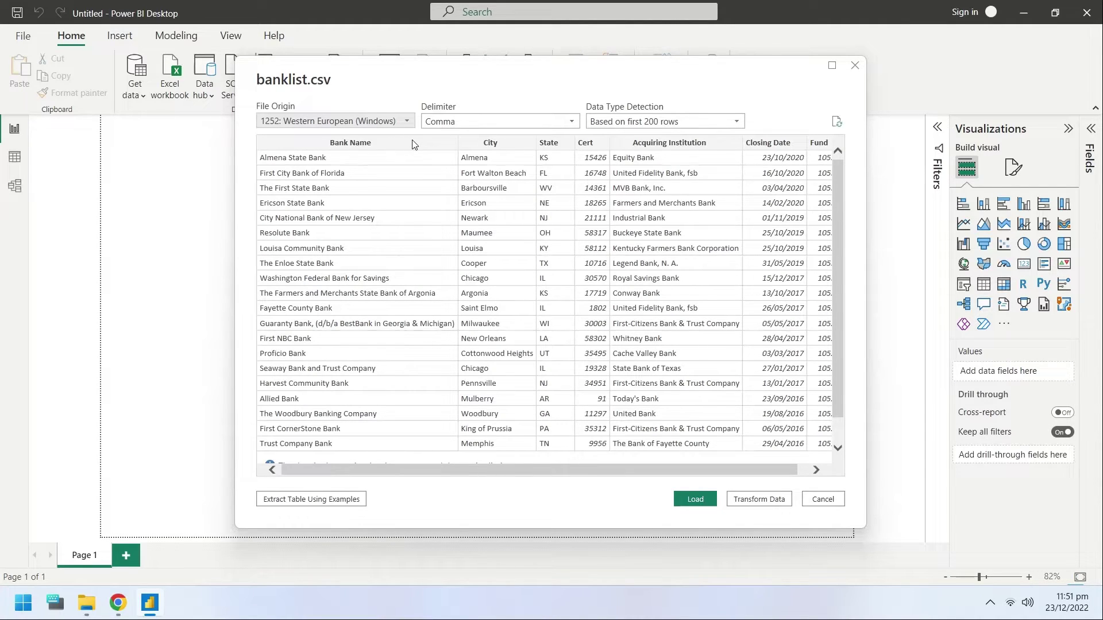
# - Scroll through the banklist.csv preview columns, then load it into Power Query Editor
pyautogui.moveTo(648, 469); pyautogui.dragTo(754, 478)
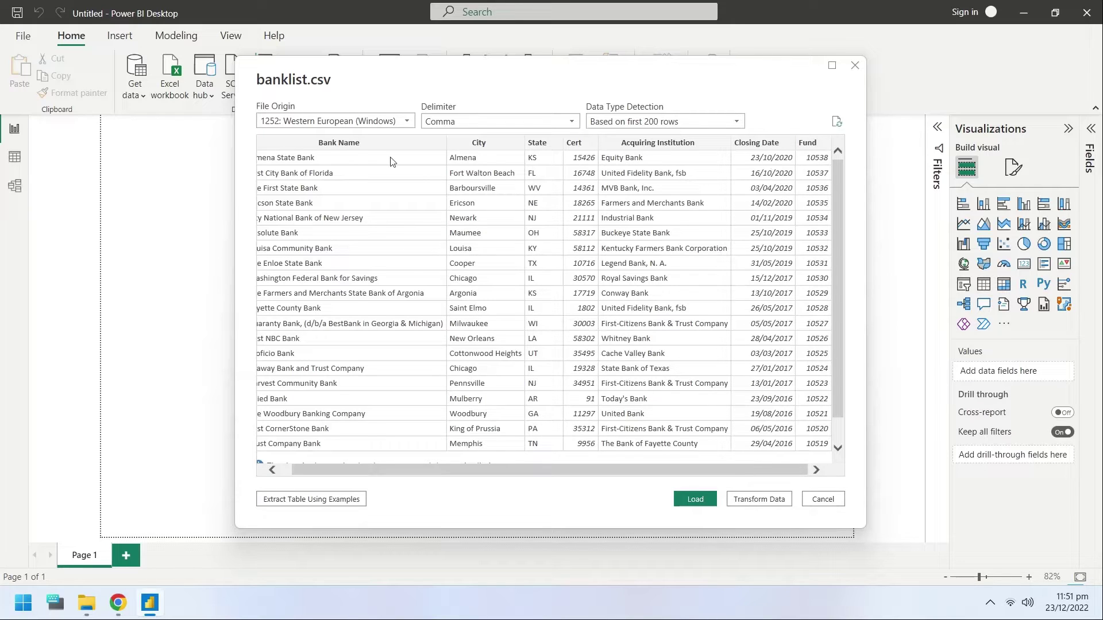
pyautogui.click(747, 493)
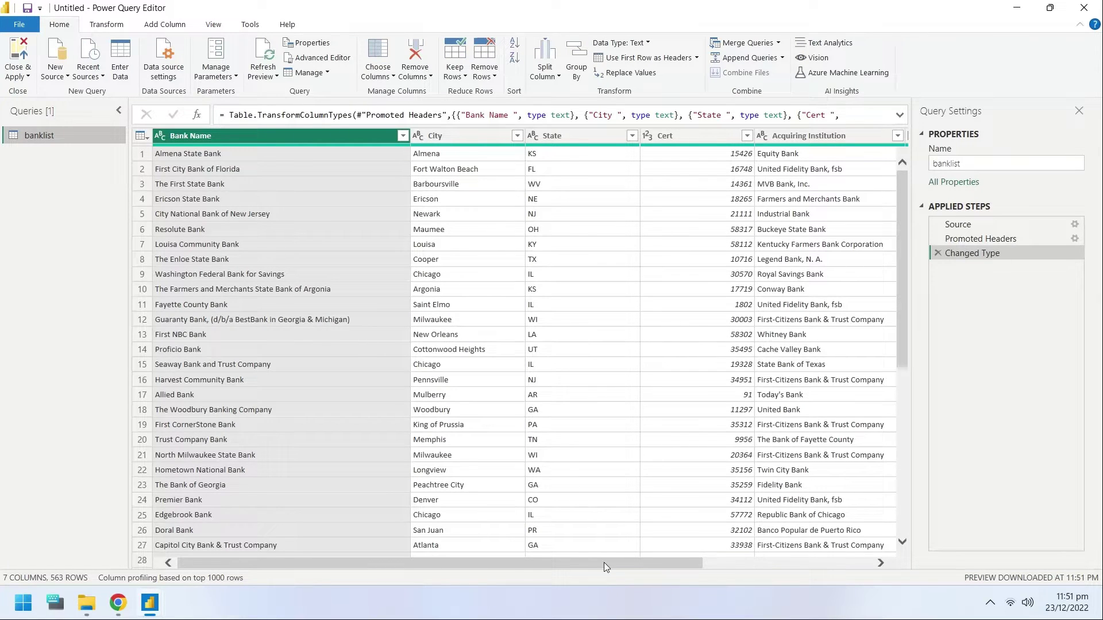
# - Make Fund a Fixed decimal number, replacing the current step, check Closing Date, then Close & Apply
pyautogui.moveTo(605, 563); pyautogui.dragTo(817, 576)
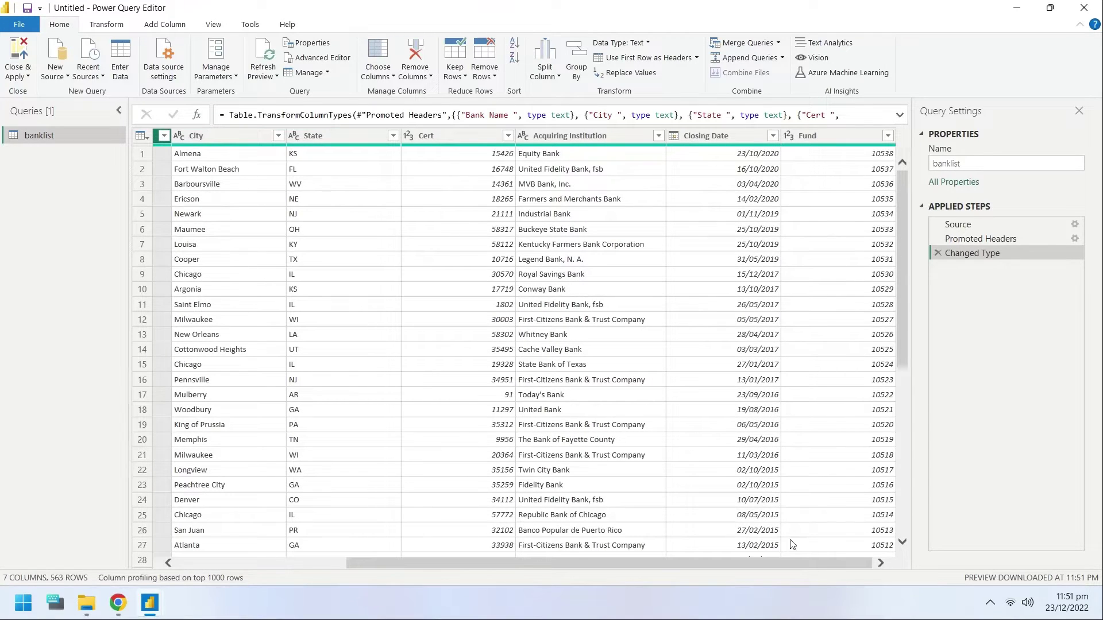
pyautogui.click(847, 135)
pyautogui.click(660, 44)
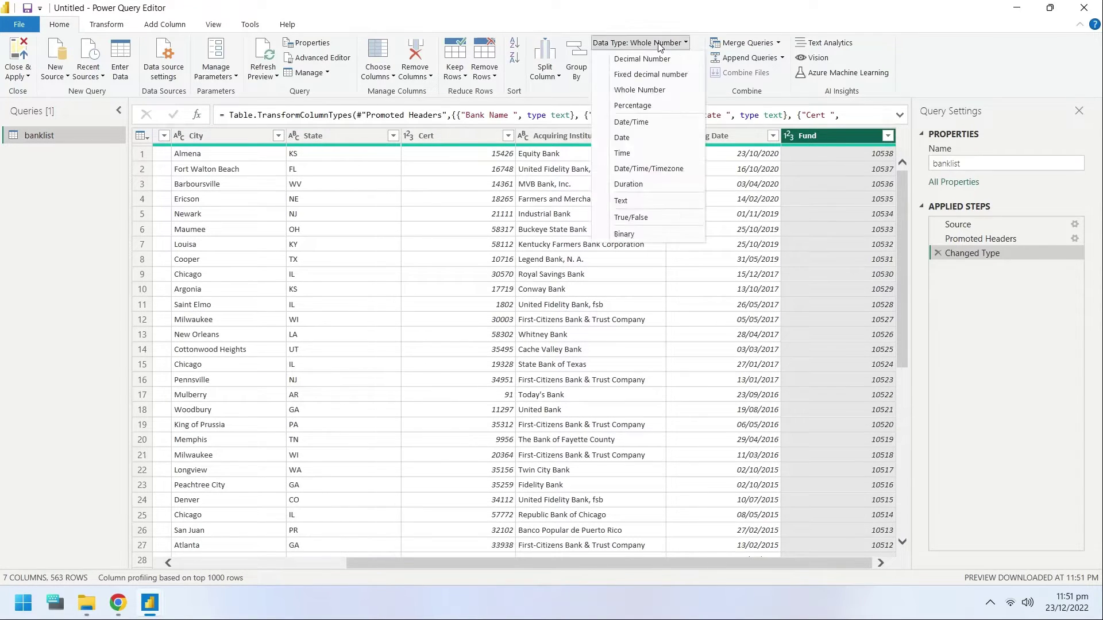
pyautogui.click(647, 77)
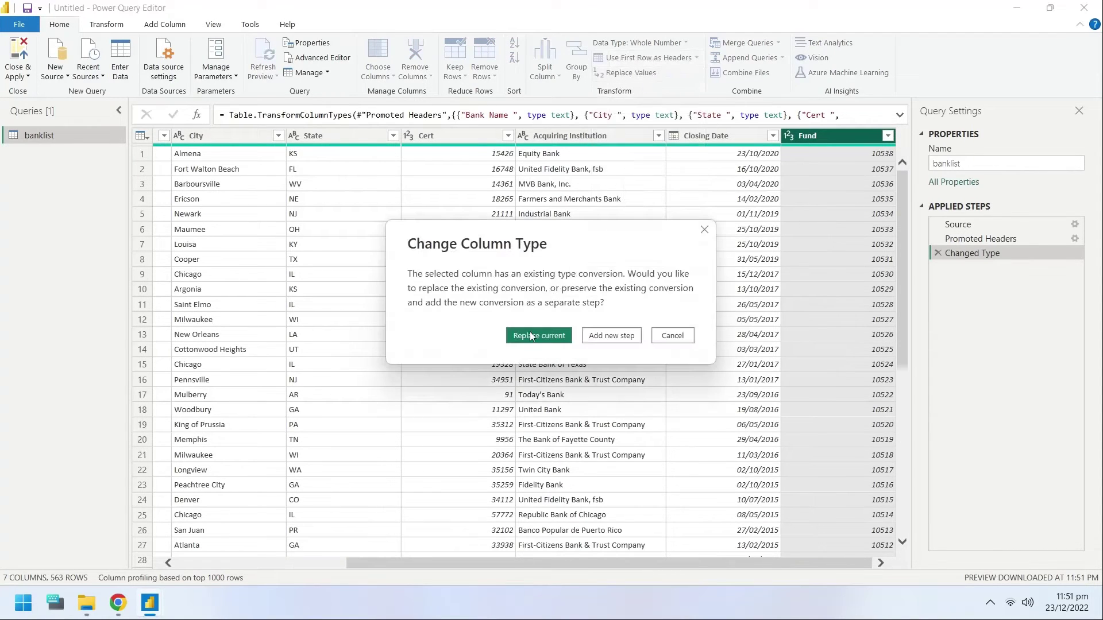
pyautogui.click(530, 334)
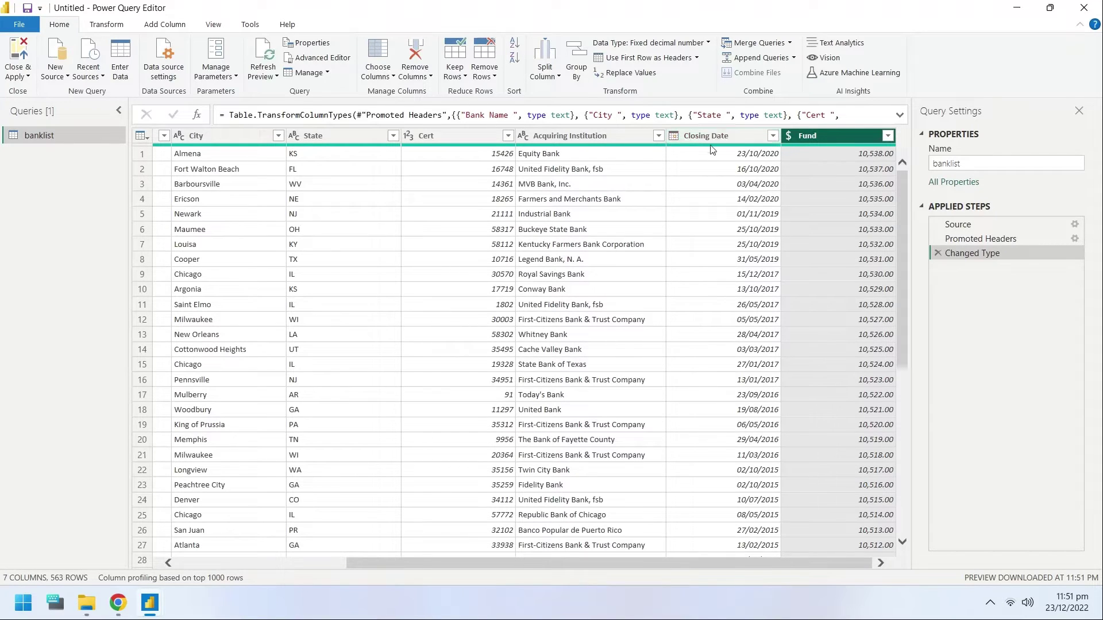
pyautogui.click(751, 137)
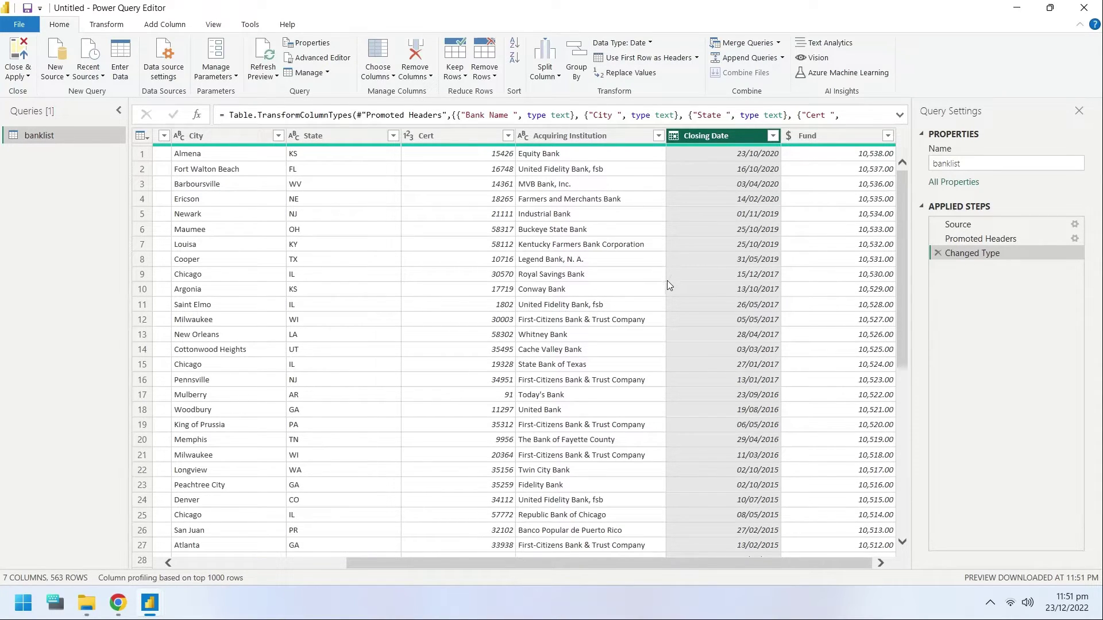
pyautogui.click(19, 57)
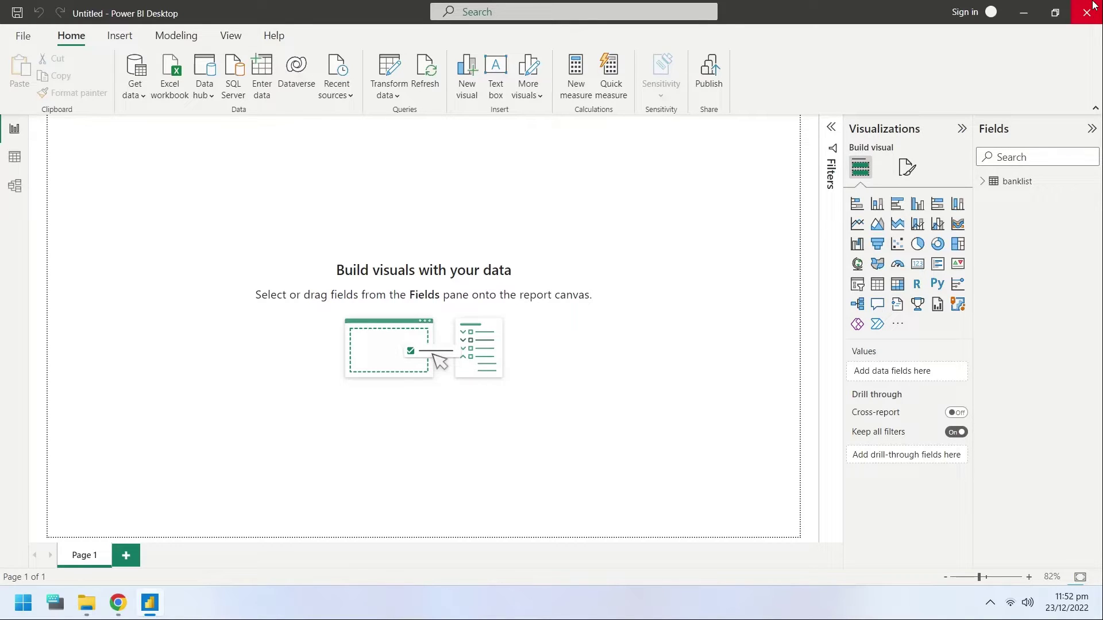
# - Expand the banklist table's fields and insert a blank text box on the page
pyautogui.click(987, 182)
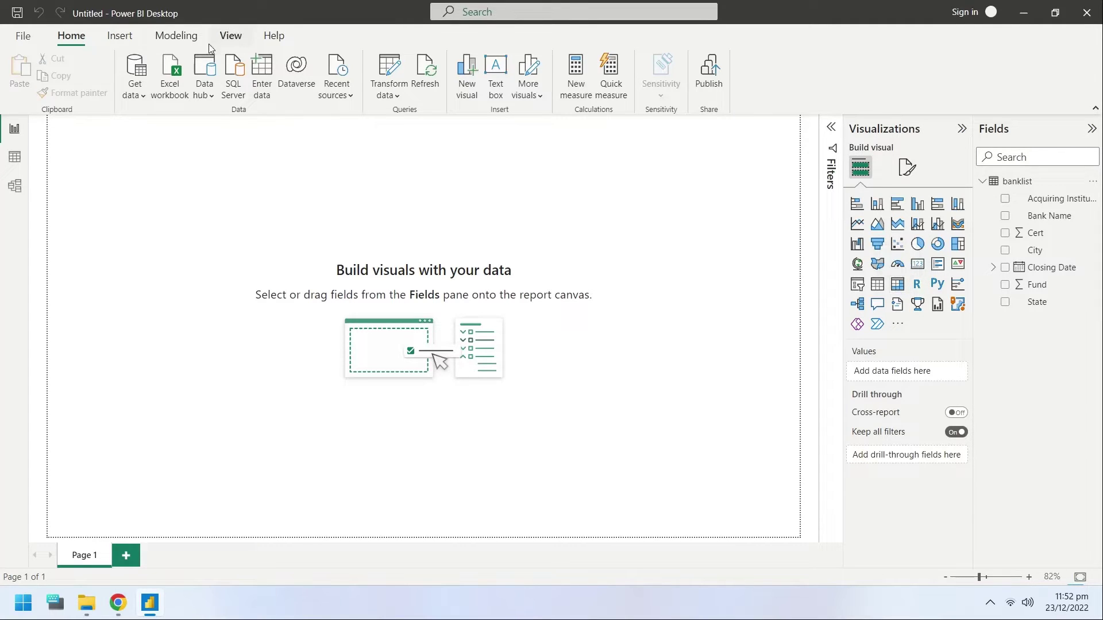
pyautogui.click(117, 41)
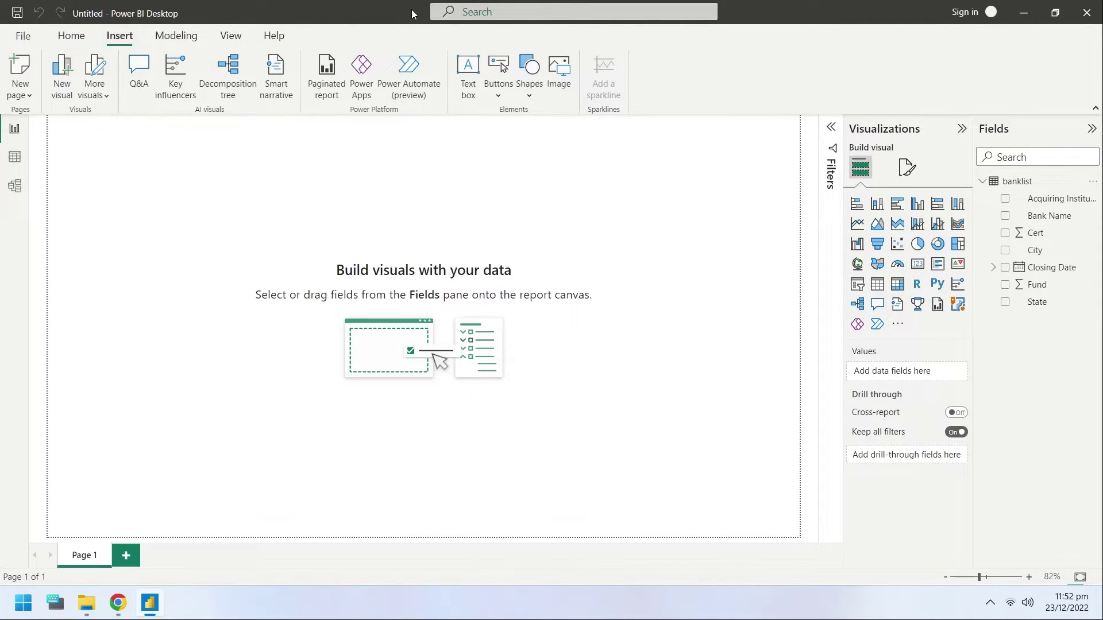
pyautogui.click(467, 81)
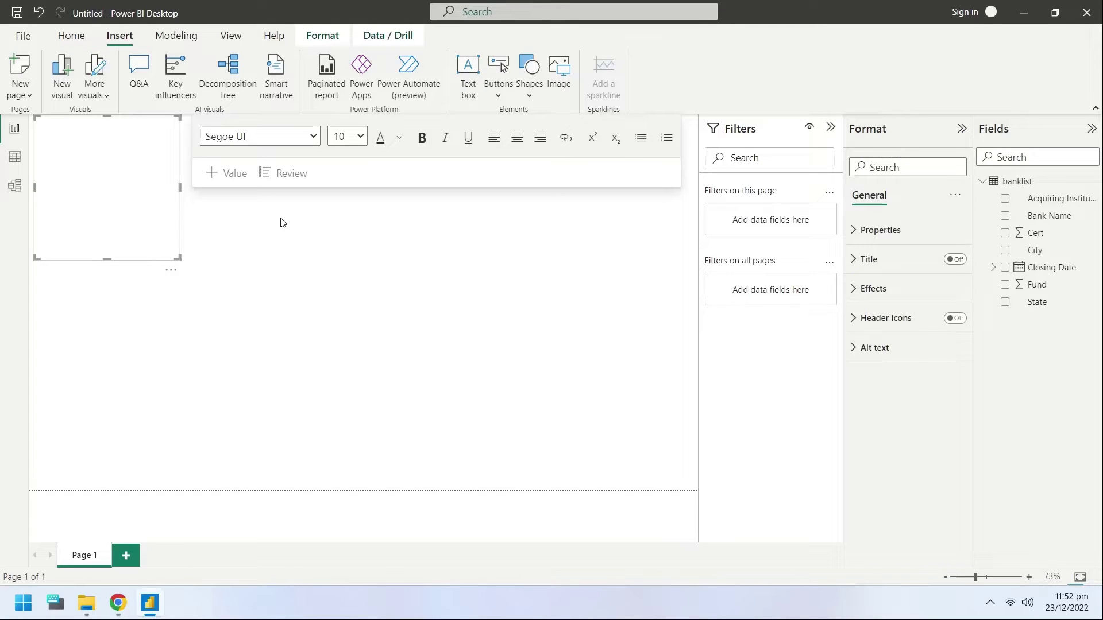
# - Enter the title 'BANK FAILURE IN USA (2000 - 2020)' at 36 pt and fit the box to one line
pyautogui.write('B')
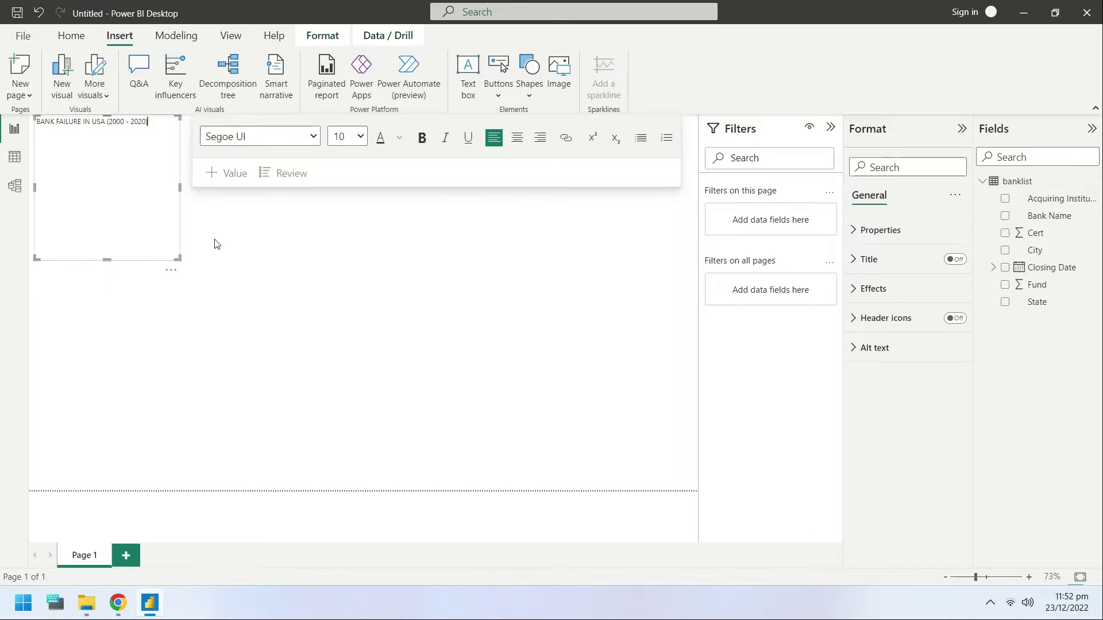
pyautogui.hotkey('ctrl', 'a')
pyautogui.click(343, 140)
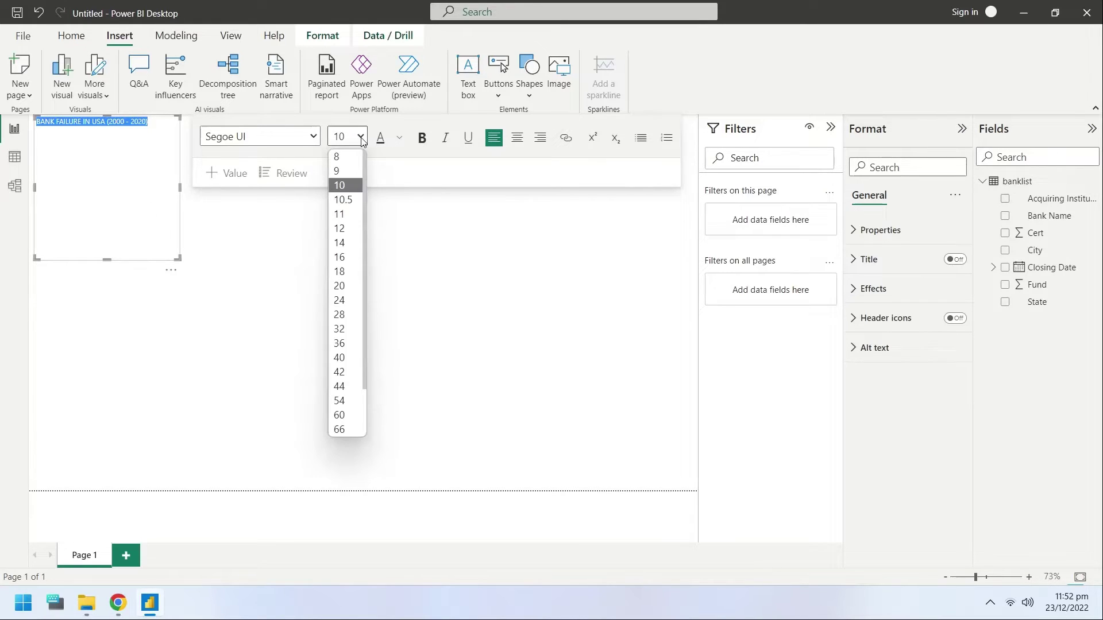
pyautogui.click(344, 342)
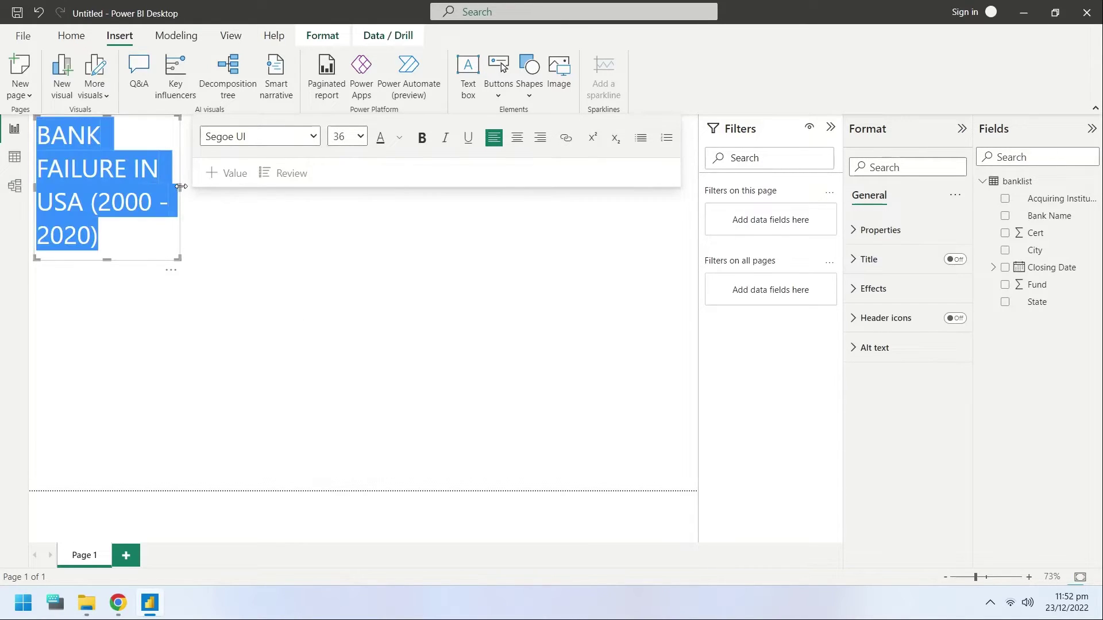
pyautogui.moveTo(180, 187); pyautogui.dragTo(692, 163)
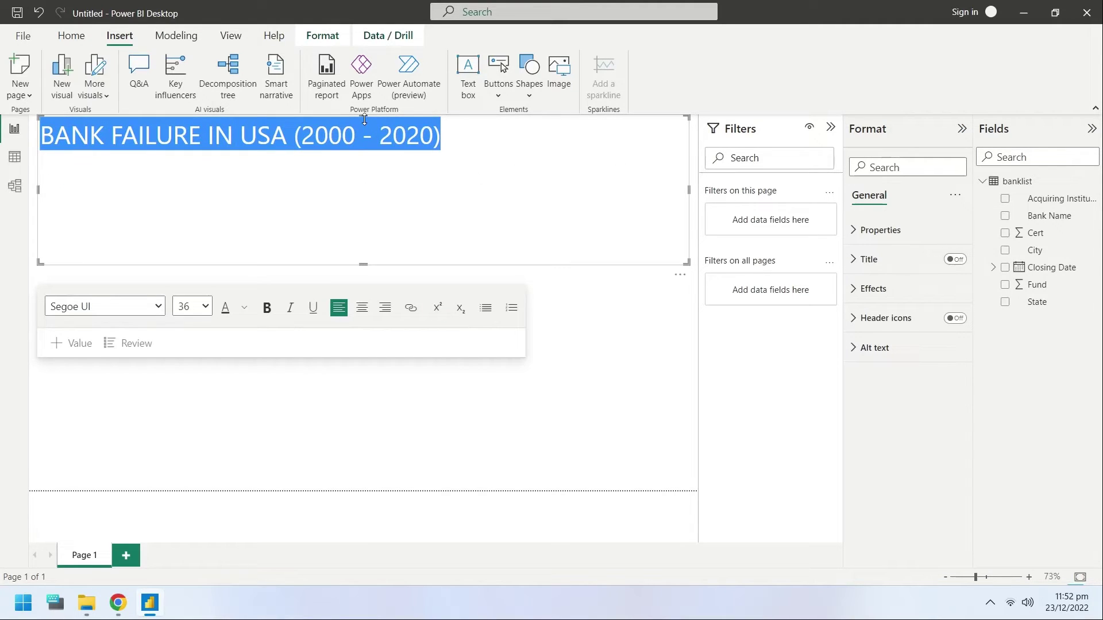
pyautogui.moveTo(364, 120); pyautogui.dragTo(367, 127)
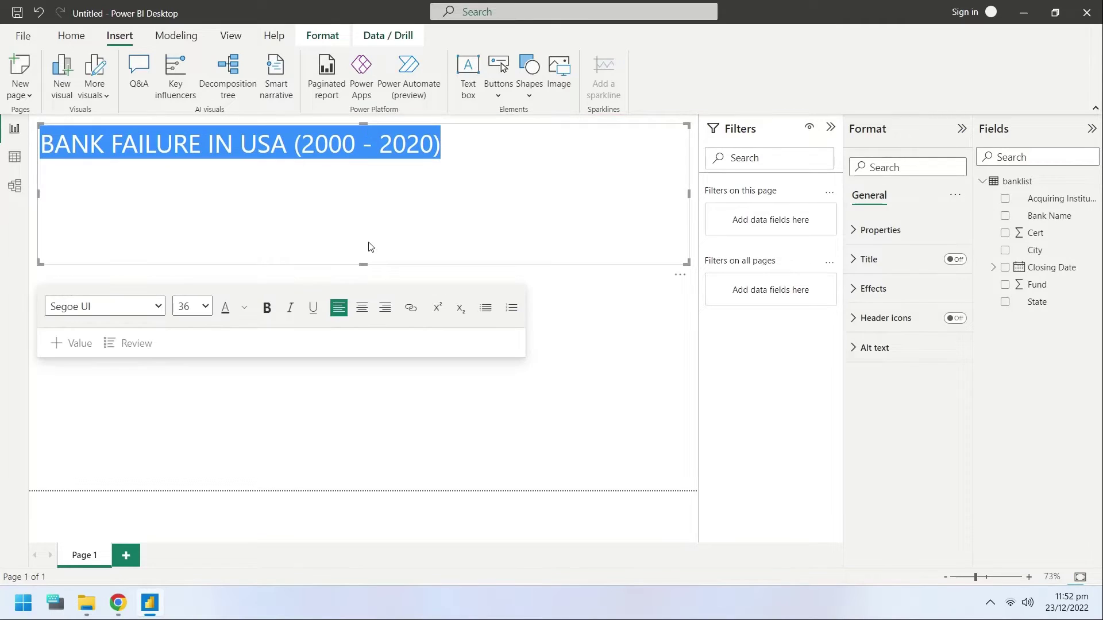
pyautogui.moveTo(362, 263); pyautogui.dragTo(370, 165)
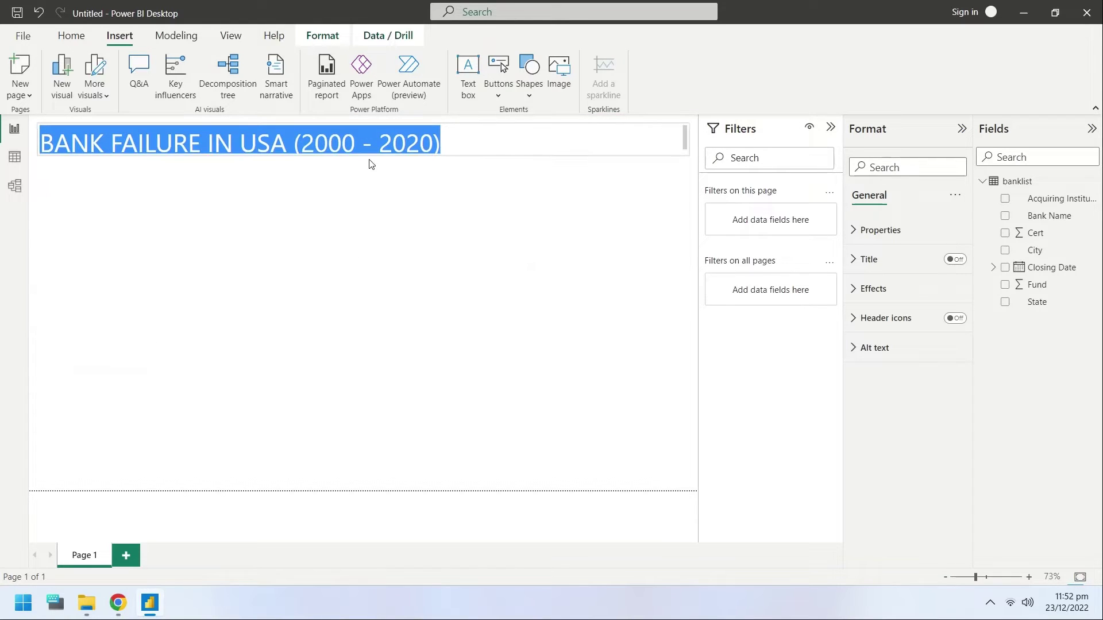
pyautogui.click(239, 271)
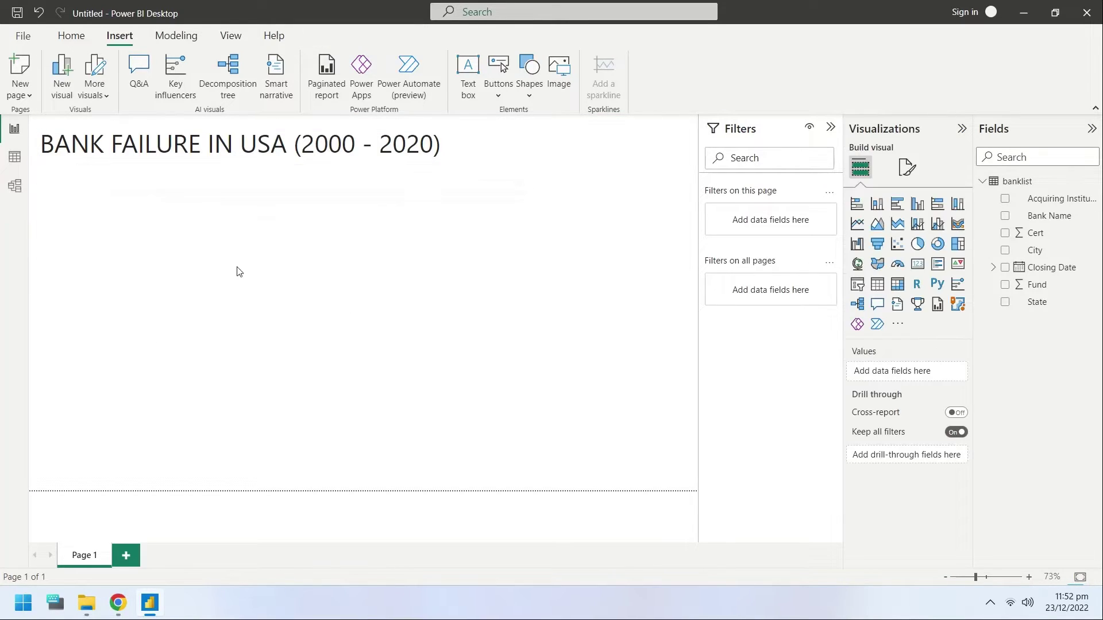
# - Set the title text box's background colour to light grey
pyautogui.click(500, 150)
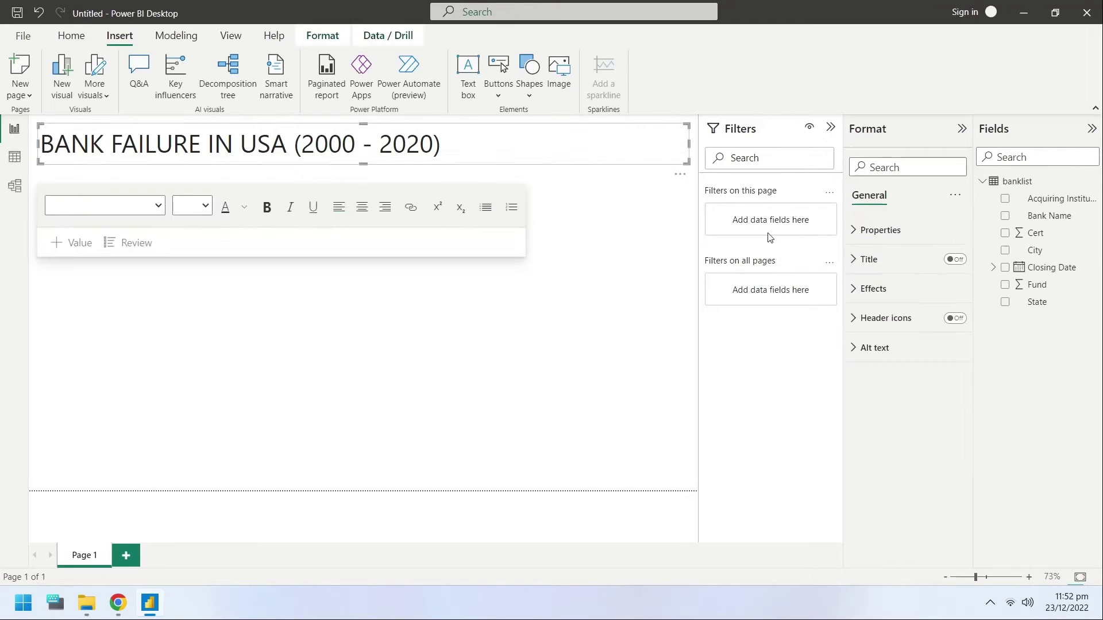
pyautogui.click(879, 233)
pyautogui.click(879, 231)
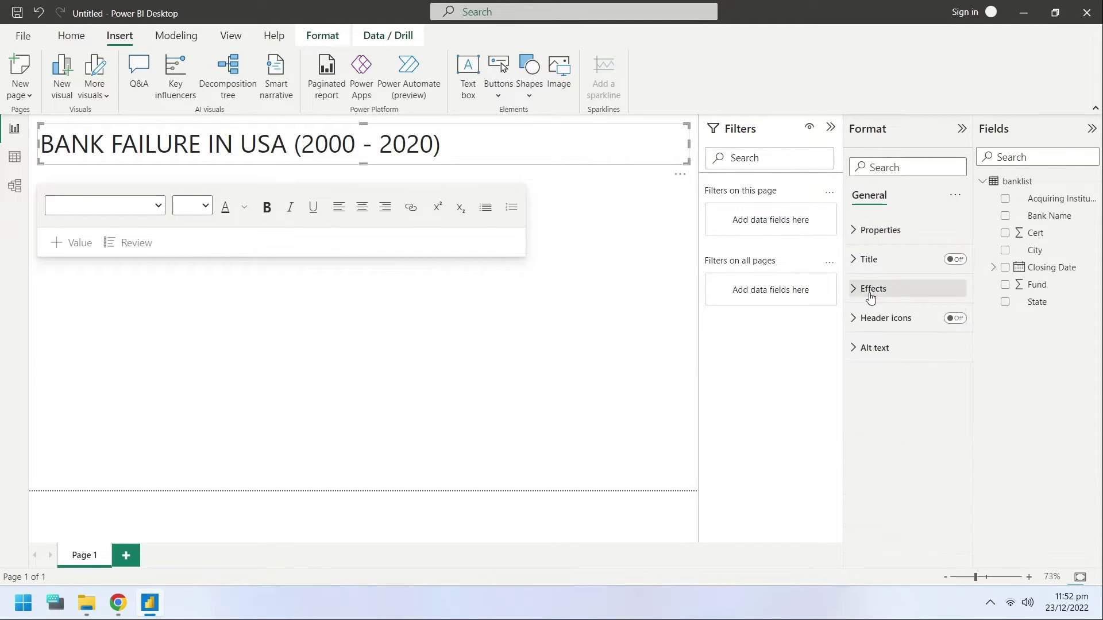
pyautogui.click(872, 289)
pyautogui.click(874, 354)
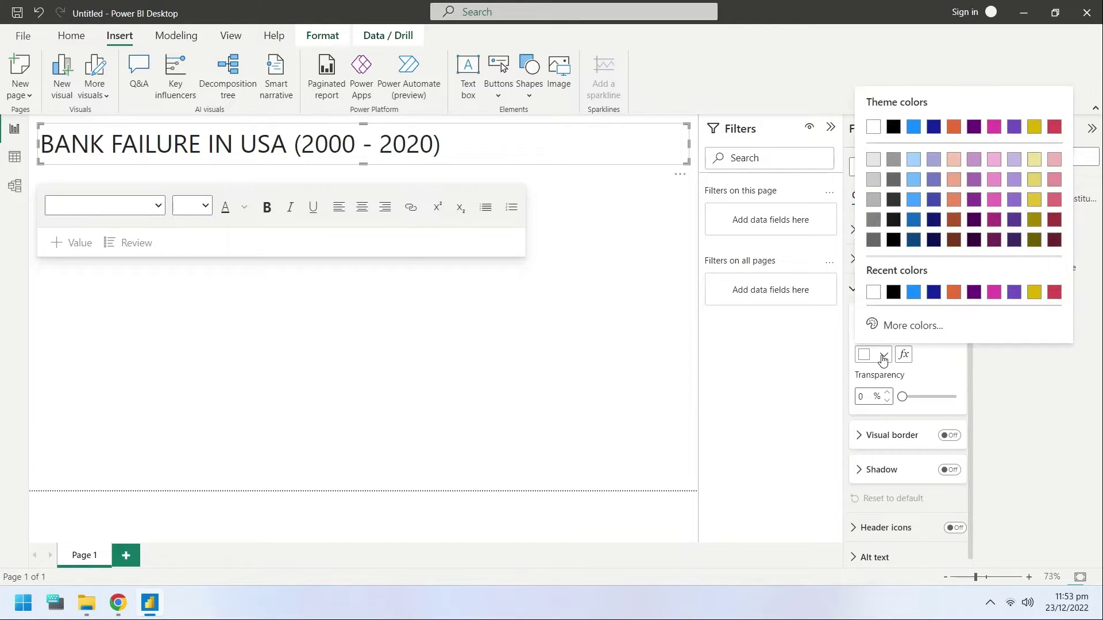
pyautogui.click(873, 161)
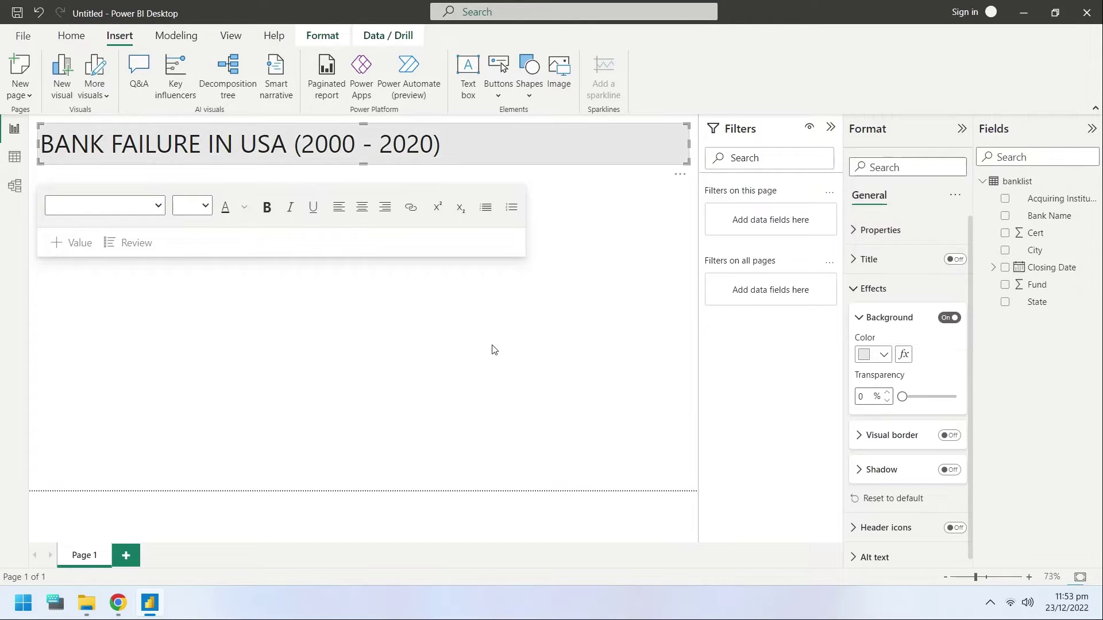
pyautogui.click(478, 372)
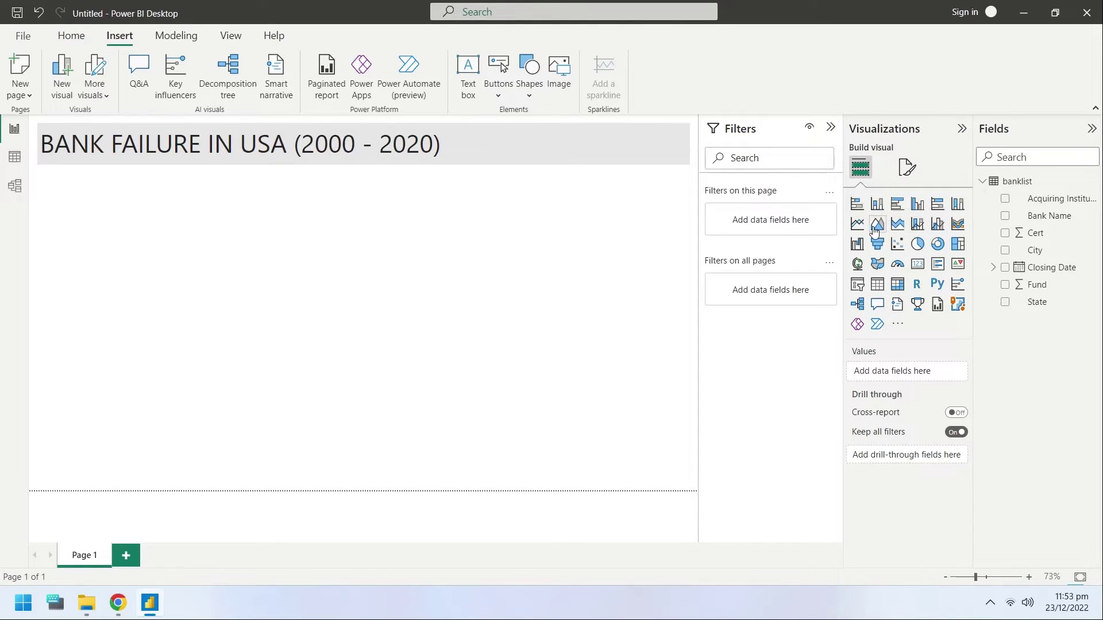
# - Insert a line and clustered column chart with Fund as columns, renamed Funds
pyautogui.click(939, 225)
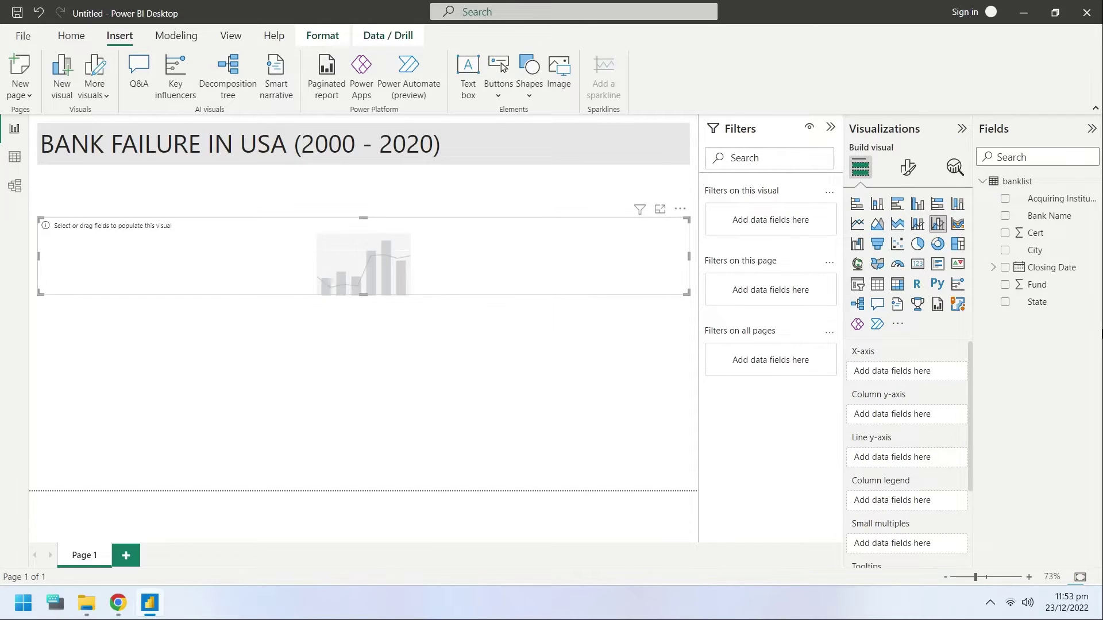
pyautogui.click(1005, 284)
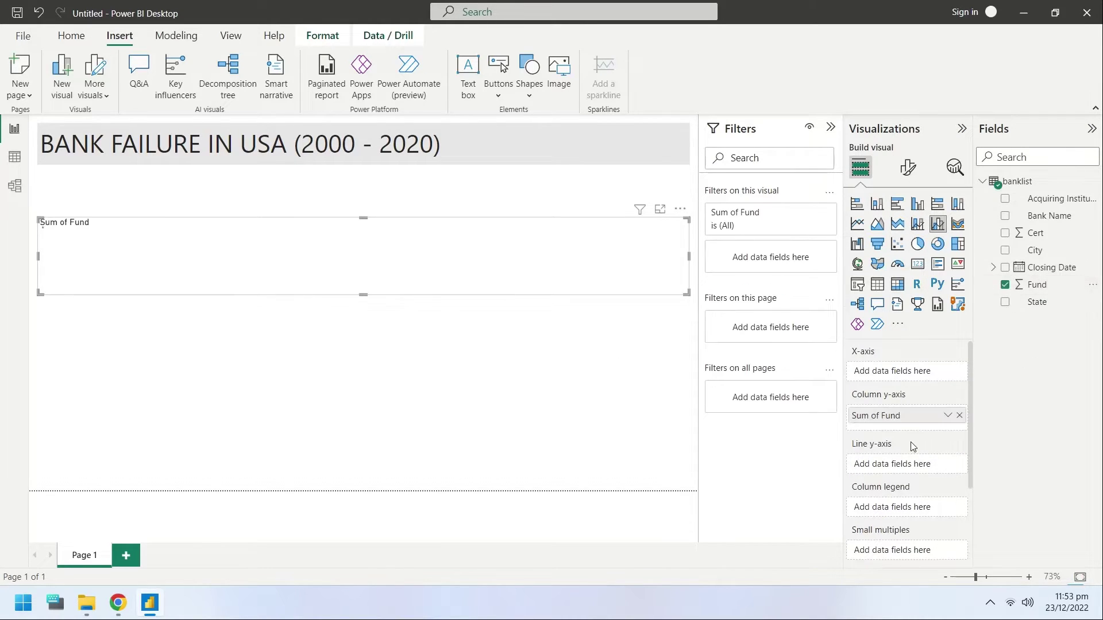
pyautogui.doubleClick(894, 418)
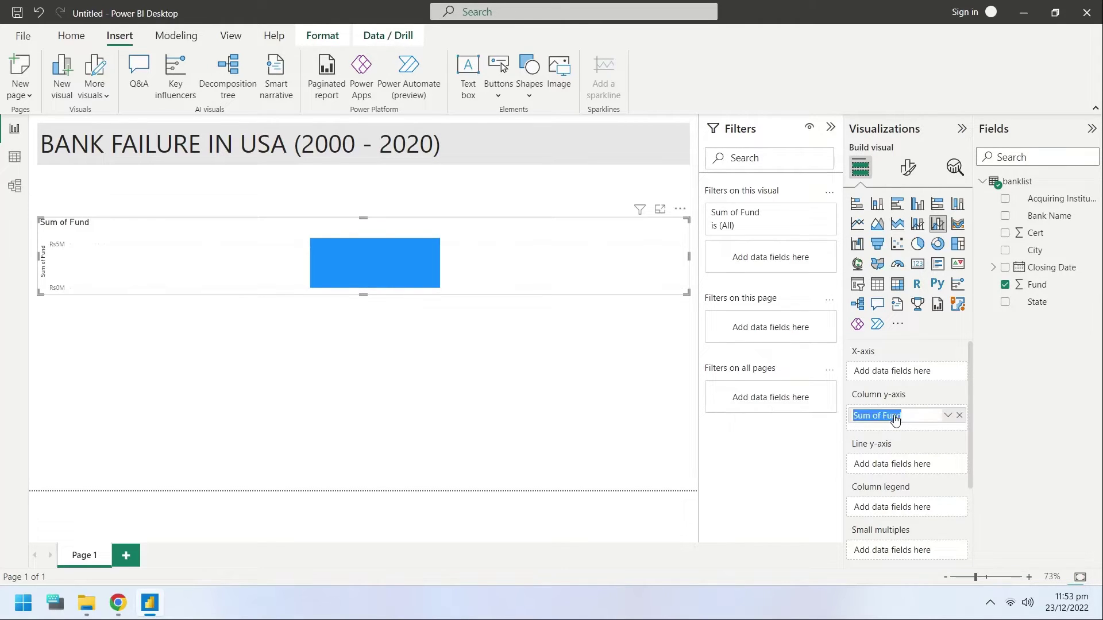
pyautogui.write('Funds')
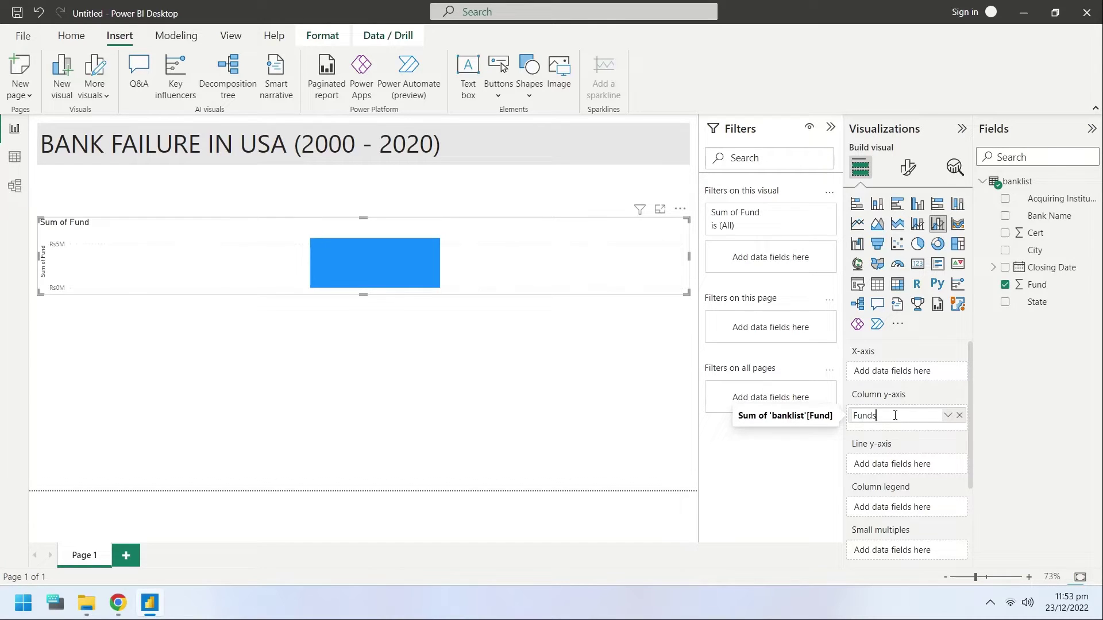
pyautogui.press('Return')
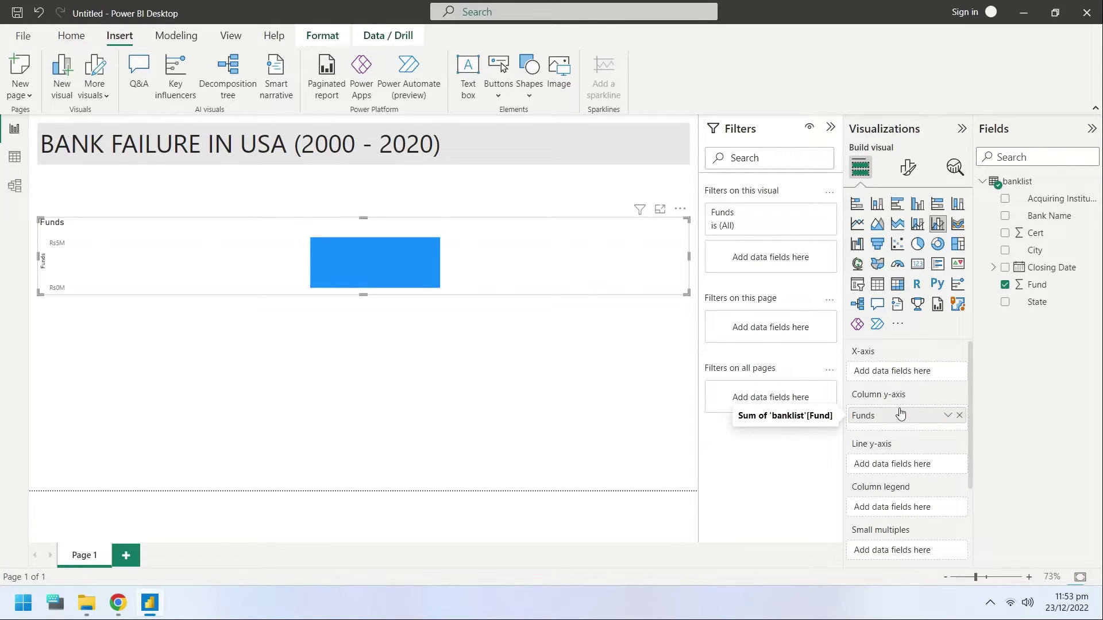
pyautogui.moveTo(901, 415); pyautogui.dragTo(903, 415)
# - Add Count of Bank Name as the line series and rename it Banks Failed
pyautogui.click(1005, 217)
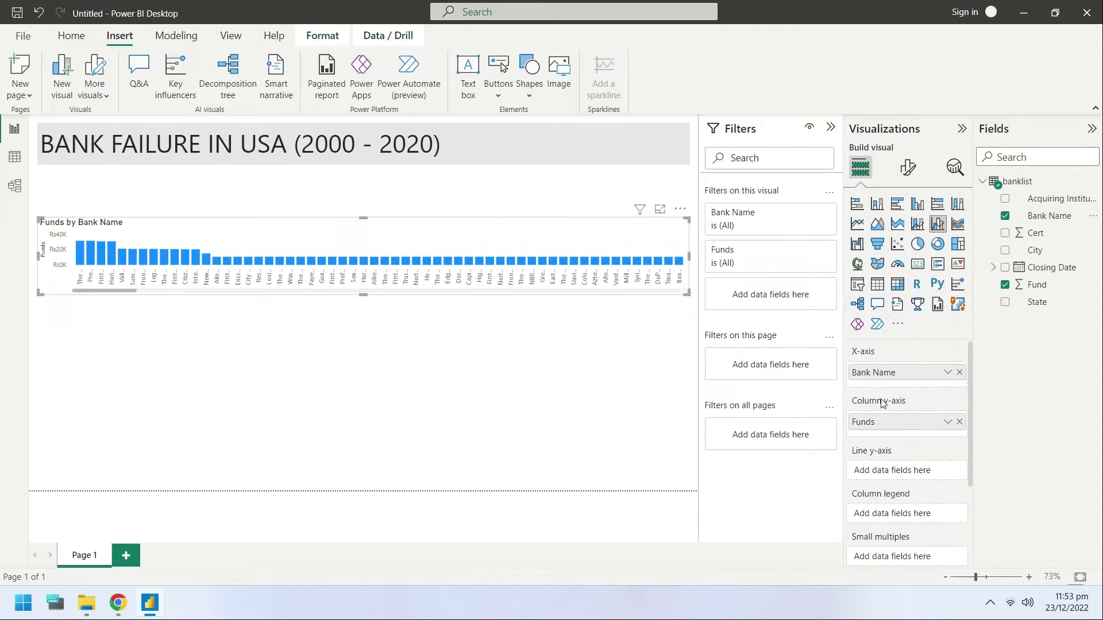
pyautogui.moveTo(888, 378); pyautogui.dragTo(892, 478)
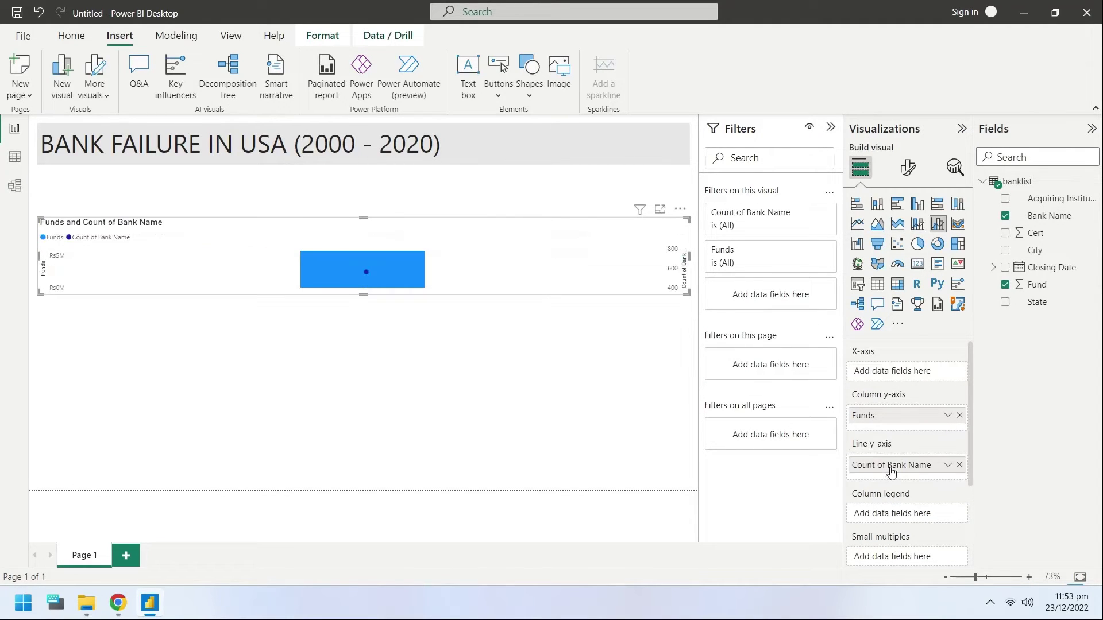
pyautogui.doubleClick(891, 466)
pyautogui.write('Ban')
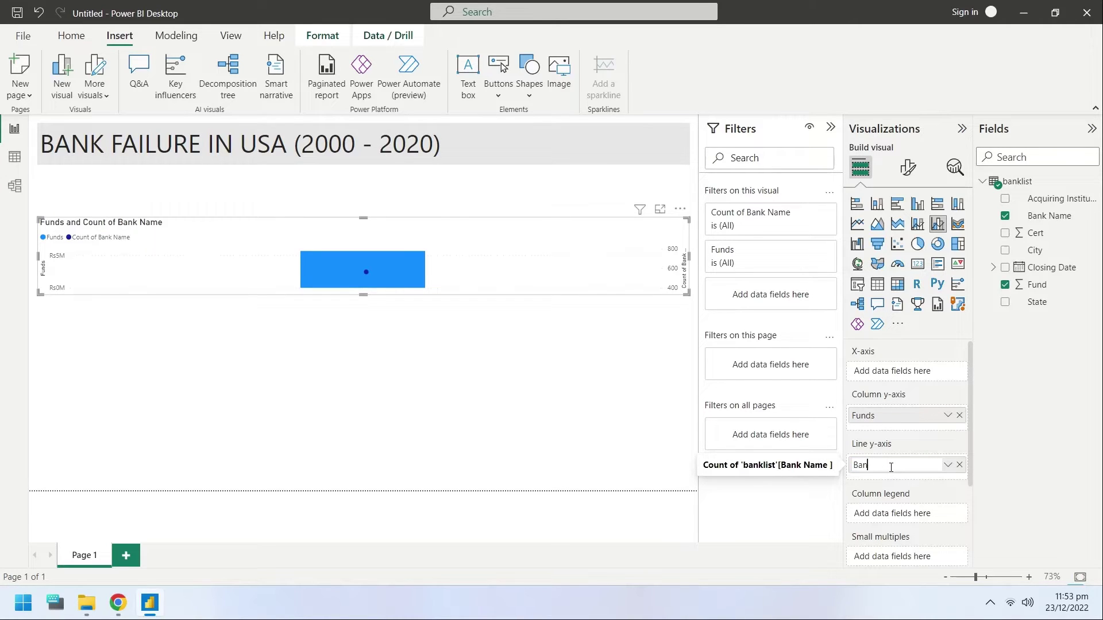
pyautogui.write('ks Failed')
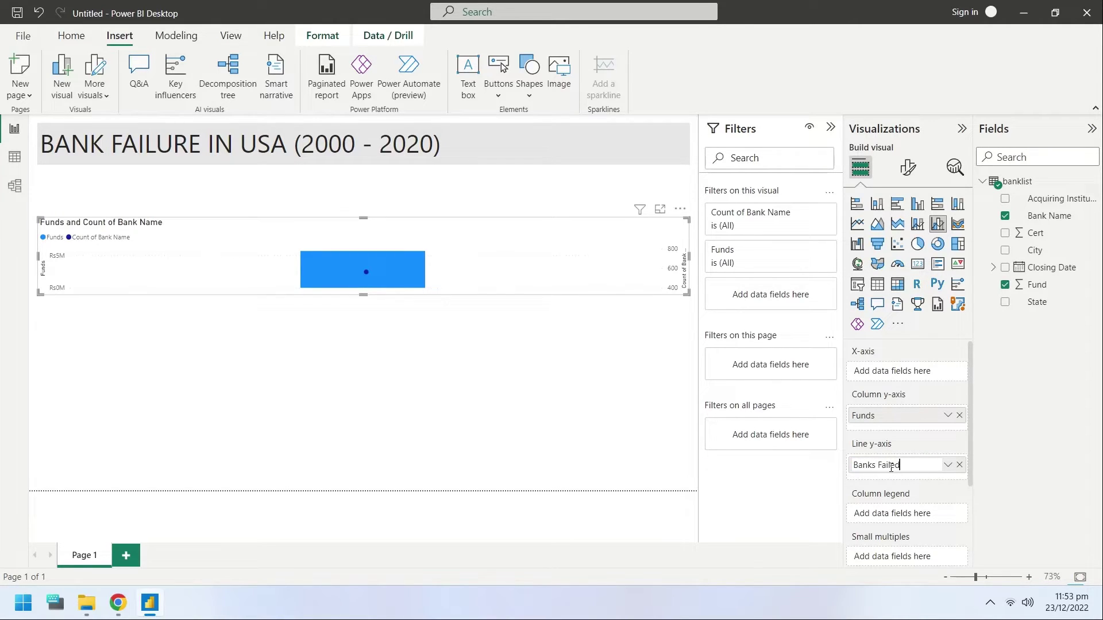
pyautogui.write(']')
pyautogui.press('Return')
pyautogui.doubleClick(905, 468)
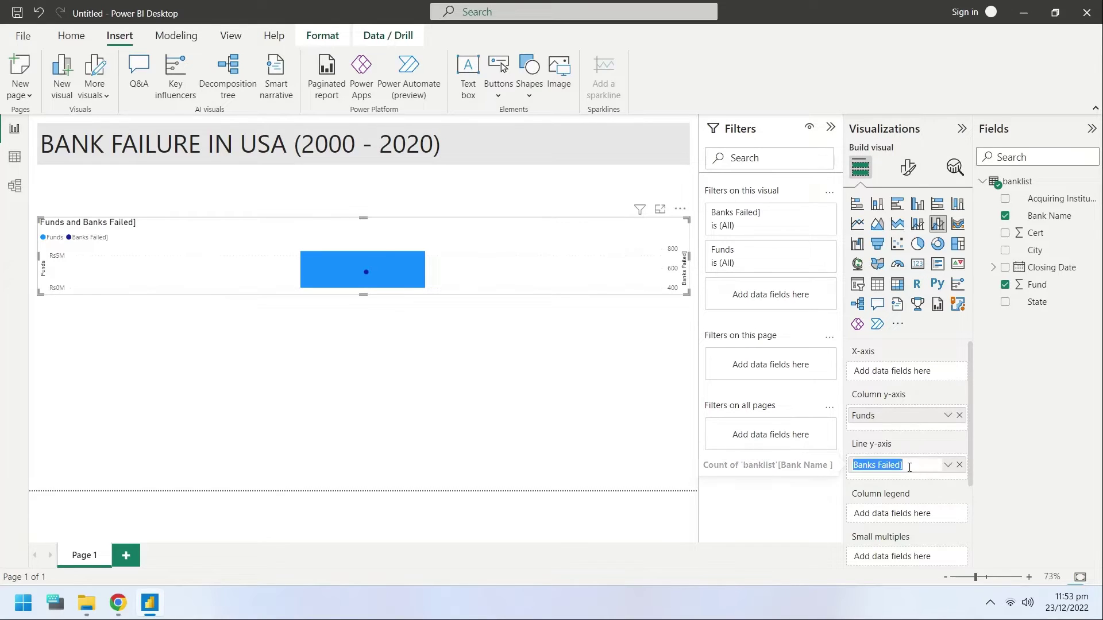
pyautogui.click(910, 467)
pyautogui.press('Return')
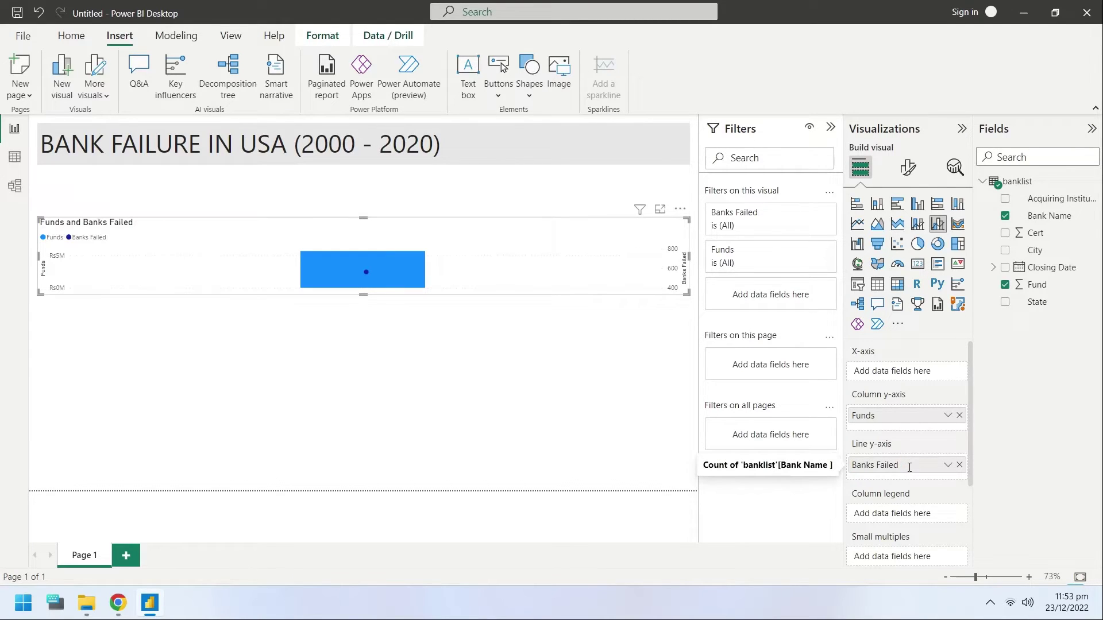
# - Put Closing Date's Year on the X-axis and resize the chart into a left-hand box below the title
pyautogui.click(993, 267)
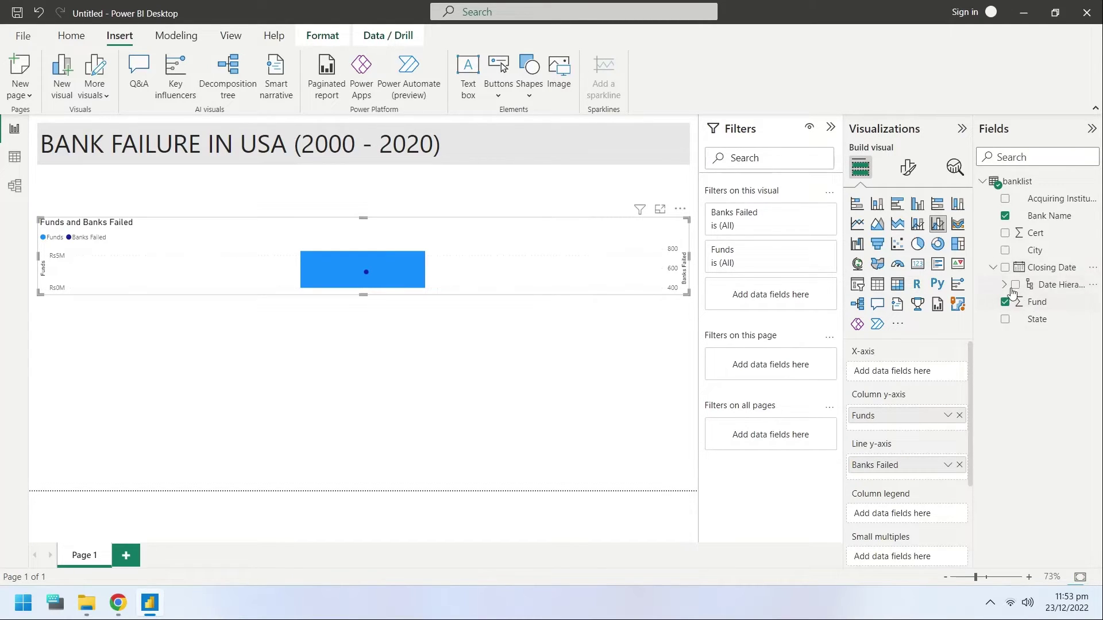
pyautogui.click(1003, 285)
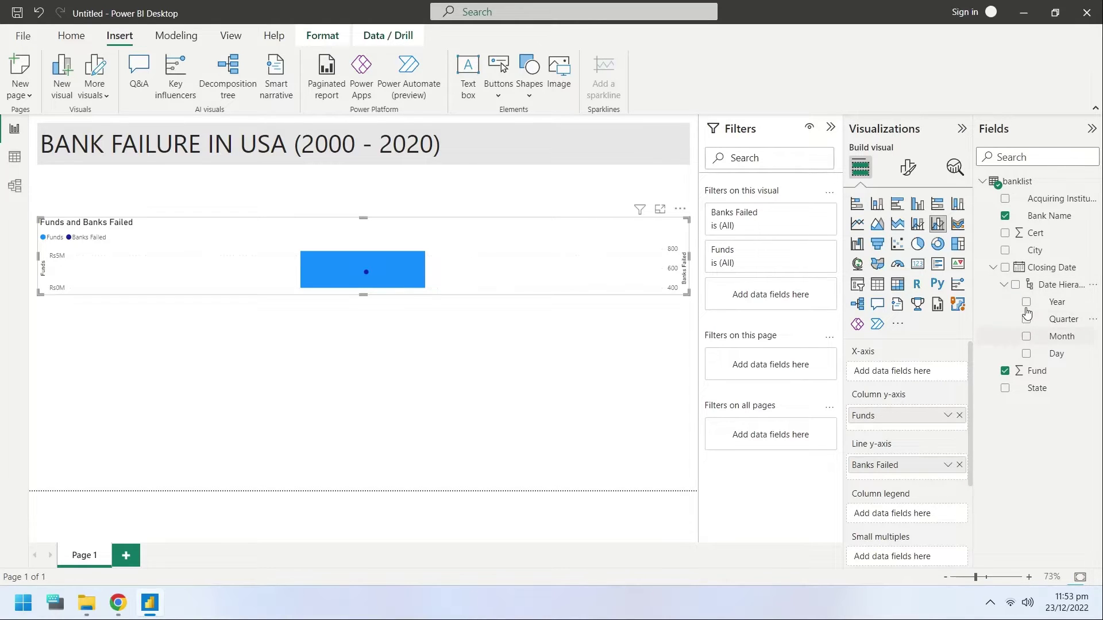
pyautogui.click(1026, 303)
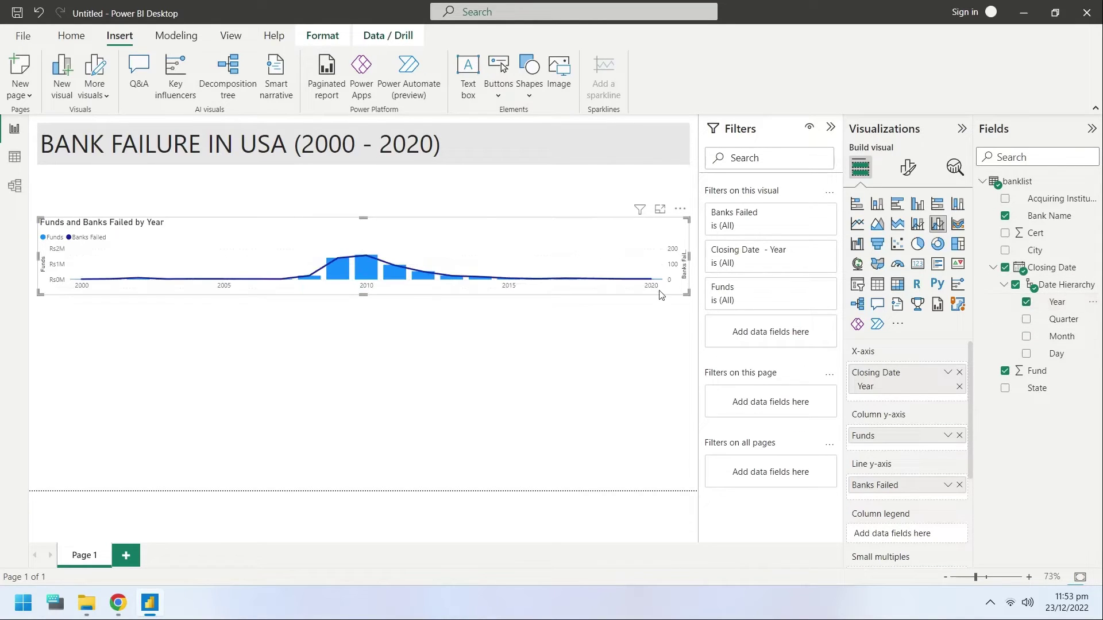
pyautogui.moveTo(688, 256); pyautogui.dragTo(261, 270)
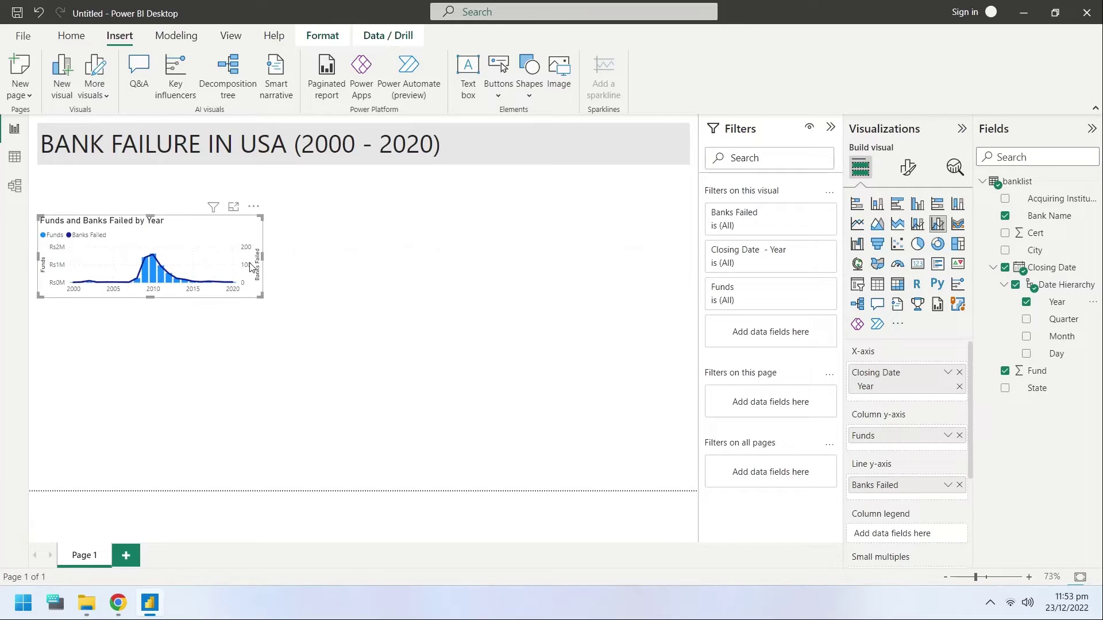
pyautogui.moveTo(146, 223); pyautogui.dragTo(151, 174)
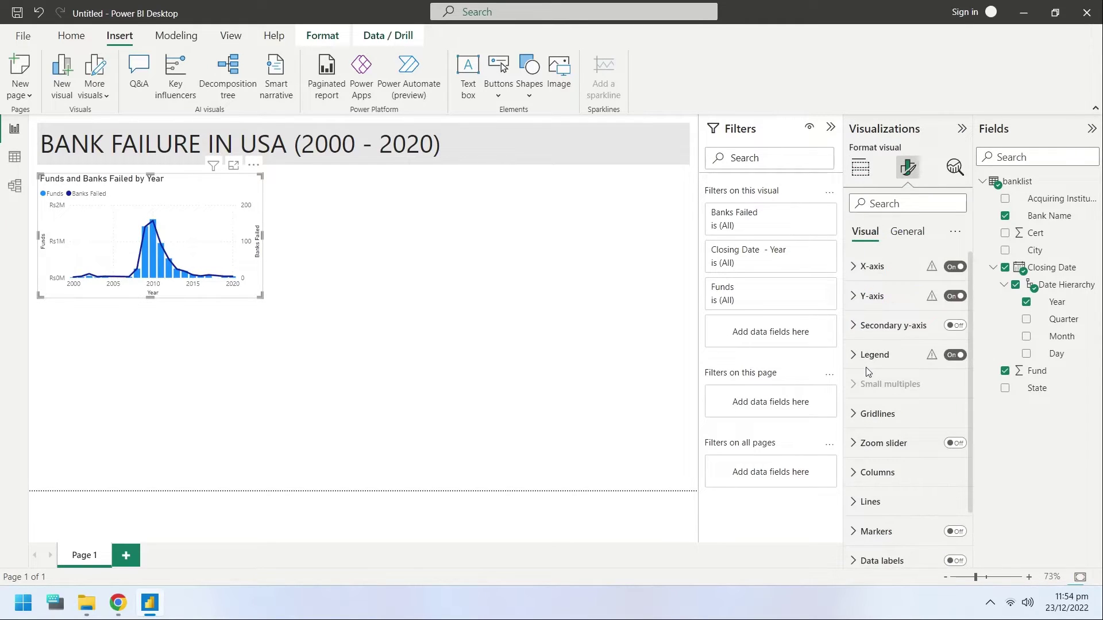
# - Set the combo chart's background to the light grey from recent colours
pyautogui.click(907, 232)
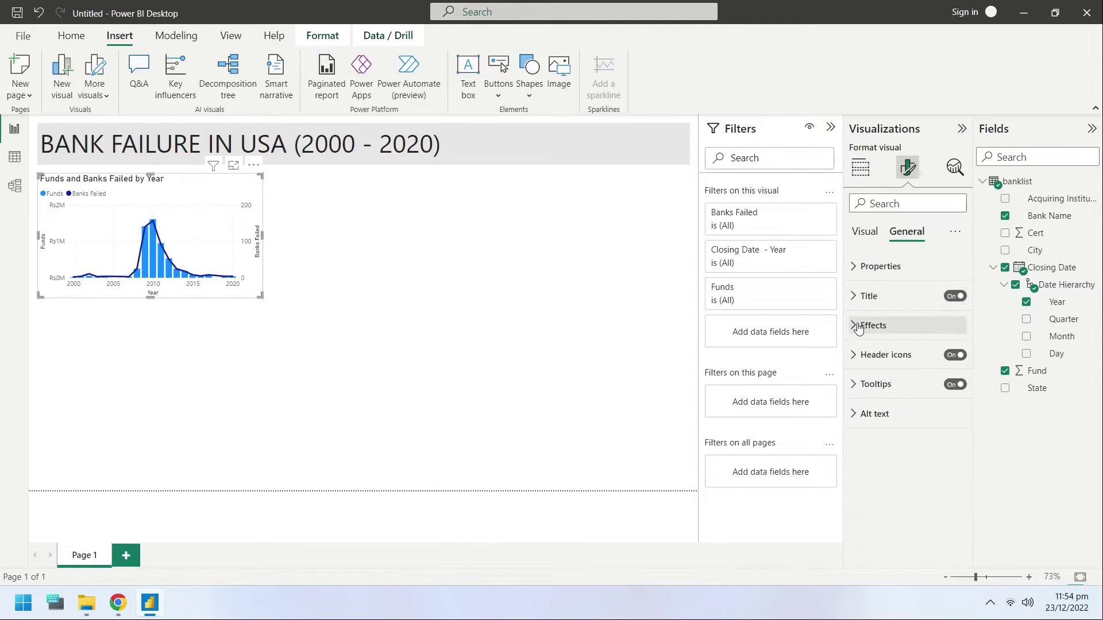
pyautogui.click(867, 326)
pyautogui.click(877, 391)
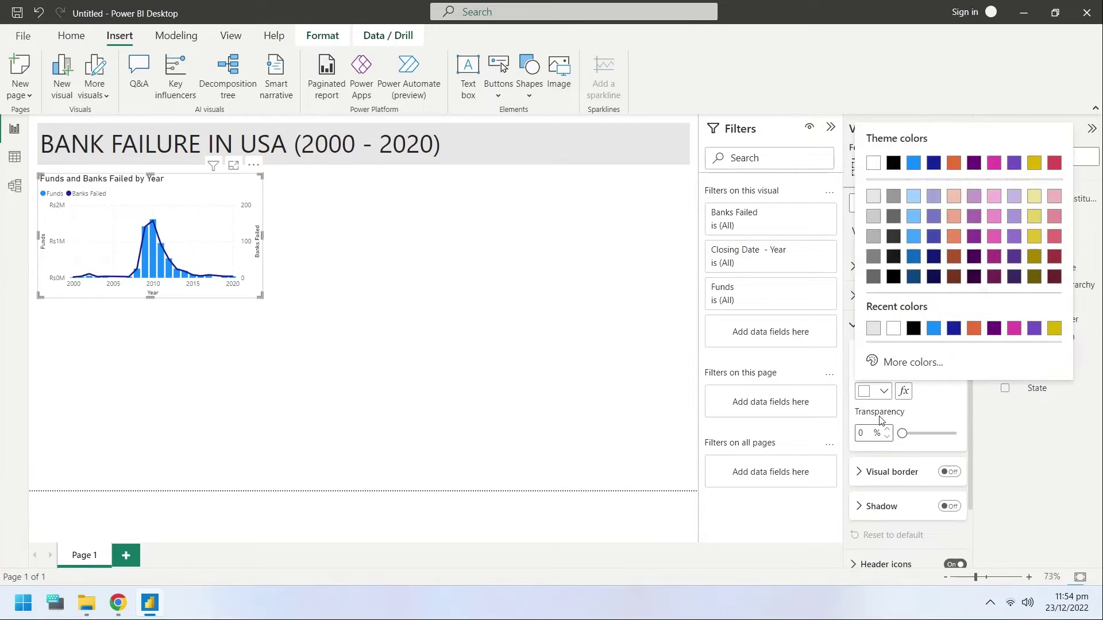
pyautogui.click(878, 330)
pyautogui.click(324, 269)
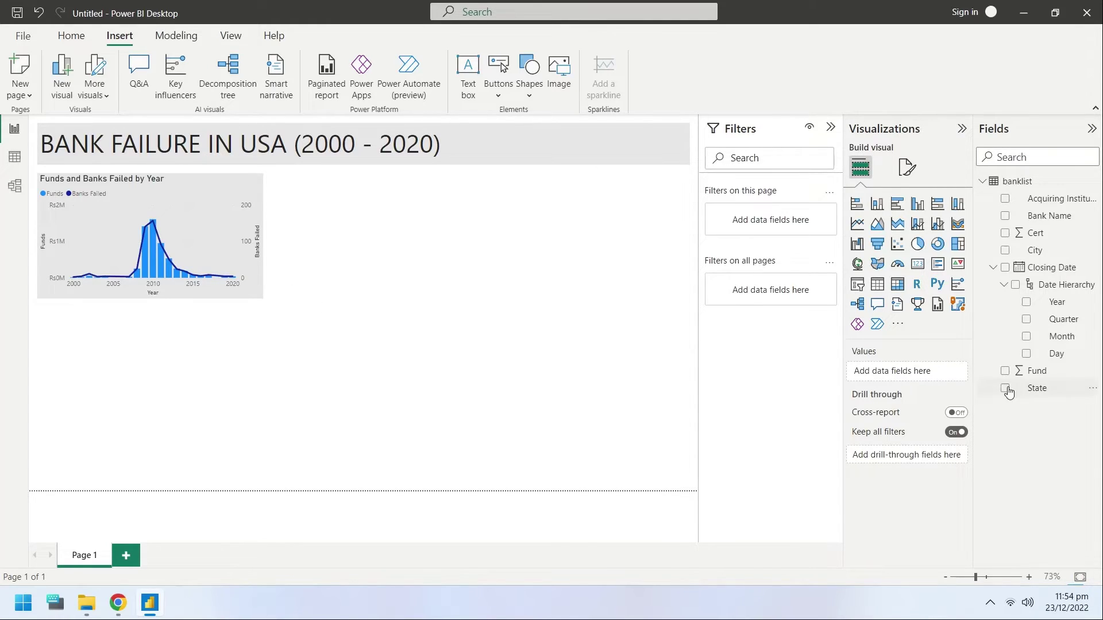
# - Create a map of State beside the chart and narrow it to fit
pyautogui.moveTo(1011, 389); pyautogui.dragTo(436, 268)
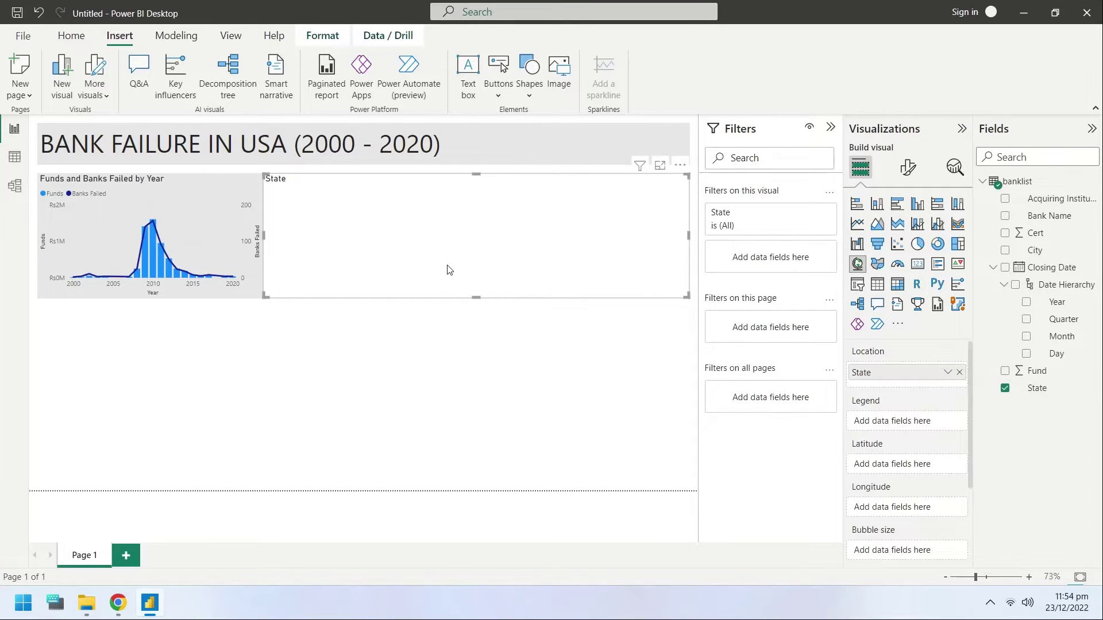
pyautogui.moveTo(264, 236); pyautogui.dragTo(273, 235)
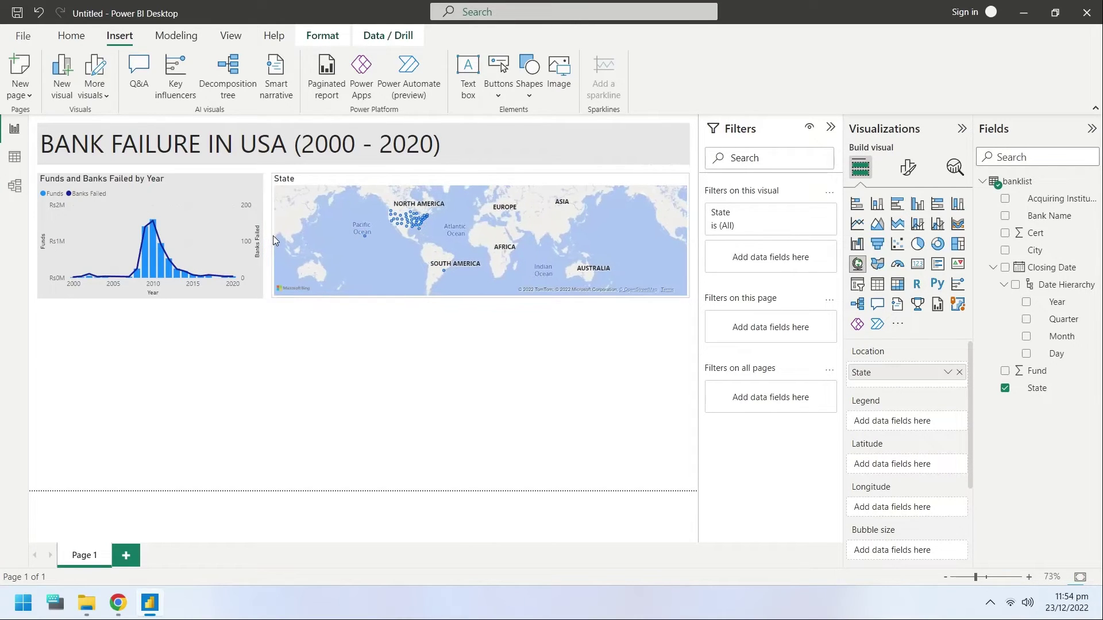
pyautogui.moveTo(688, 239); pyautogui.dragTo(536, 237)
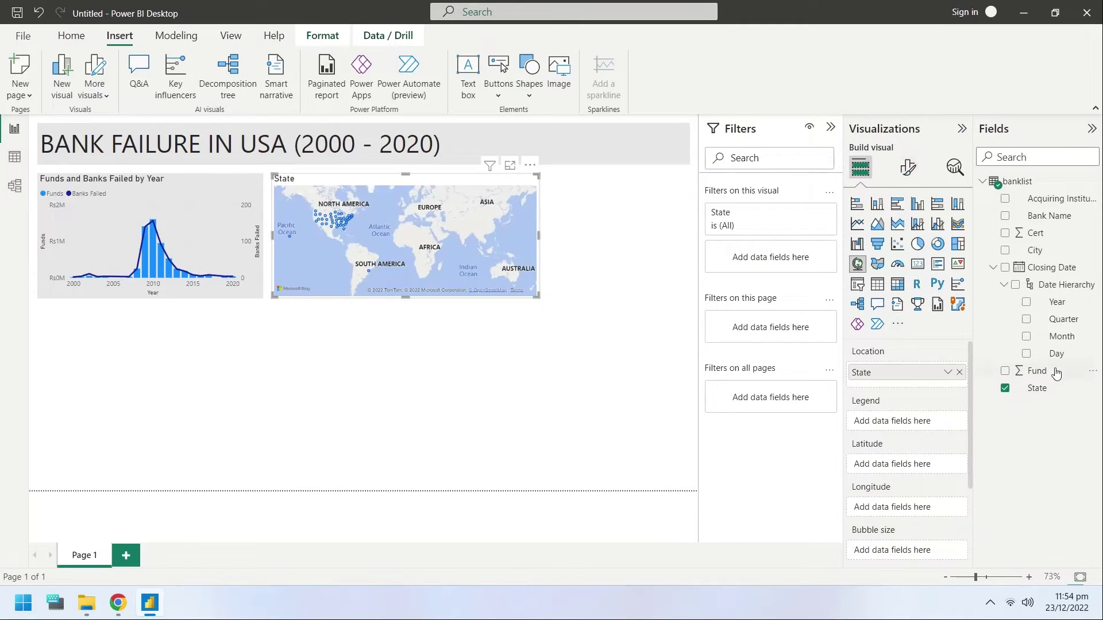
# - Add Fund as the map's bubble size and rename it Funds
pyautogui.click(1005, 371)
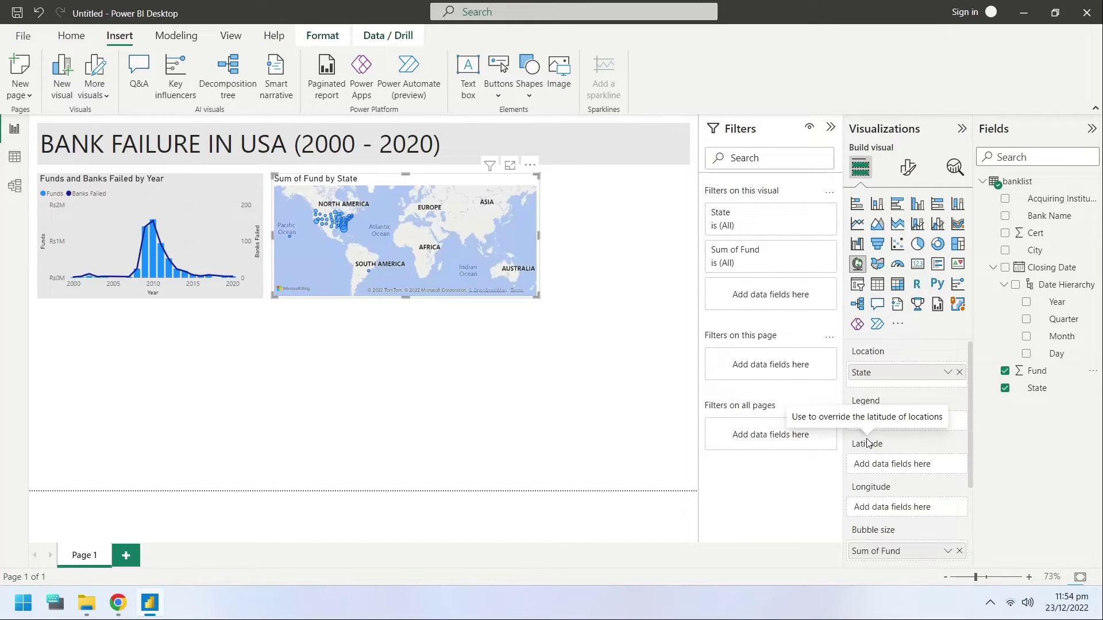
pyautogui.doubleClick(874, 552)
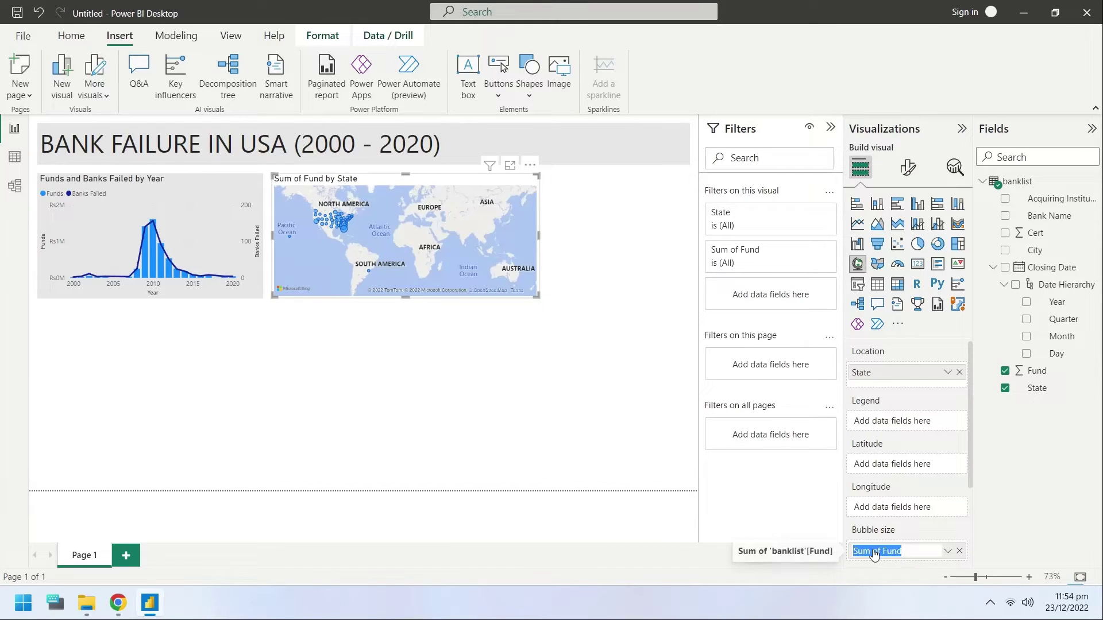
pyautogui.write('Funds')
pyautogui.press('Return')
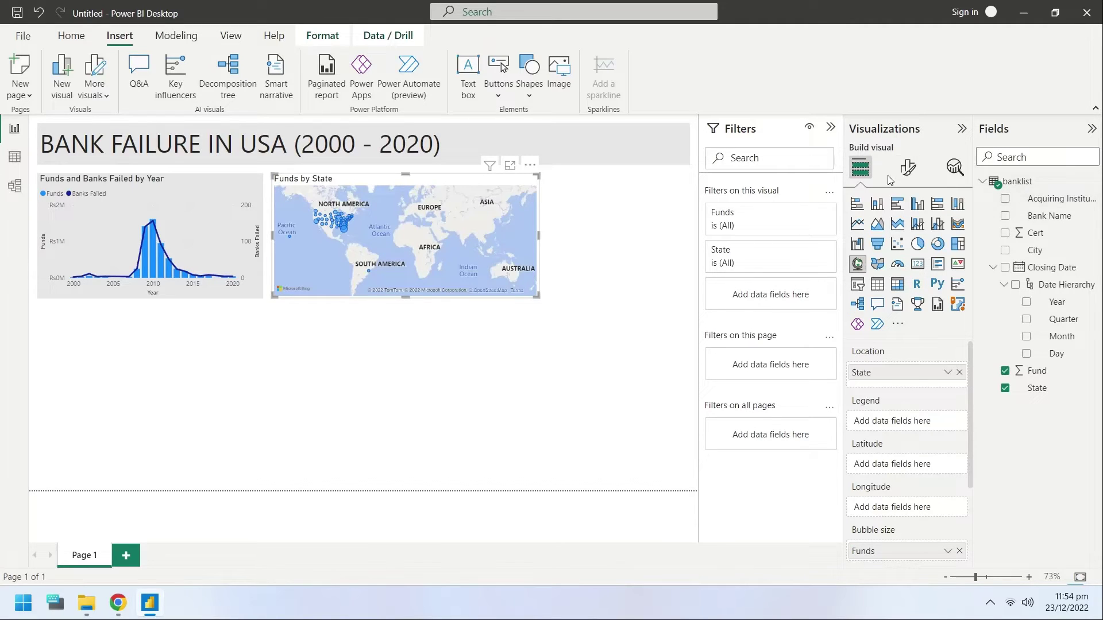
# - Set the map's background colour to light grey
pyautogui.click(908, 168)
pyautogui.click(907, 231)
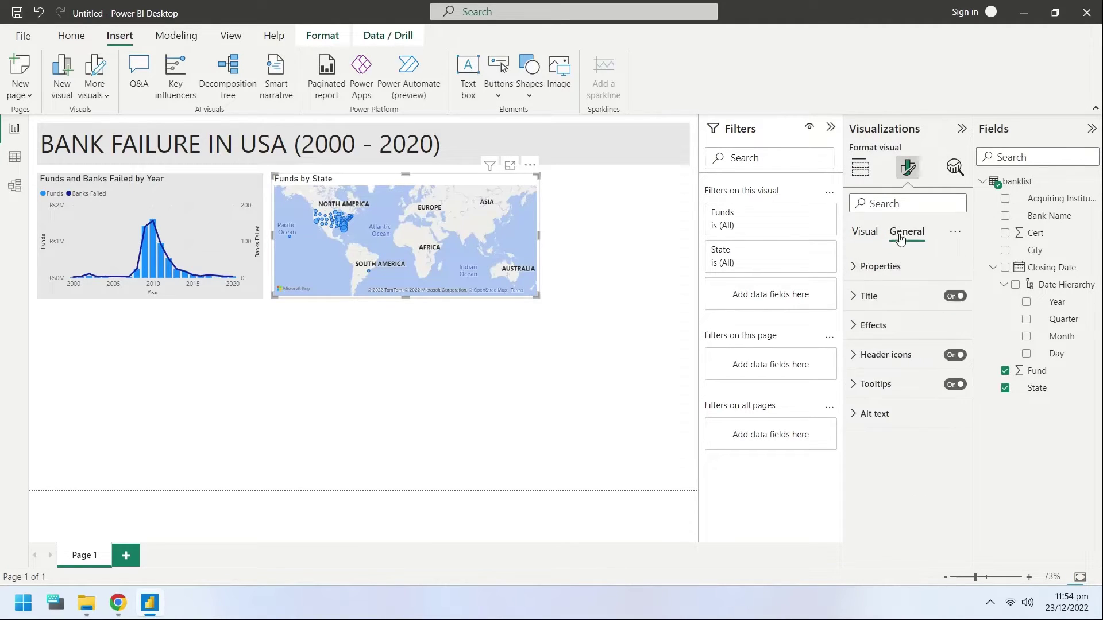
pyautogui.click(874, 325)
pyautogui.click(877, 394)
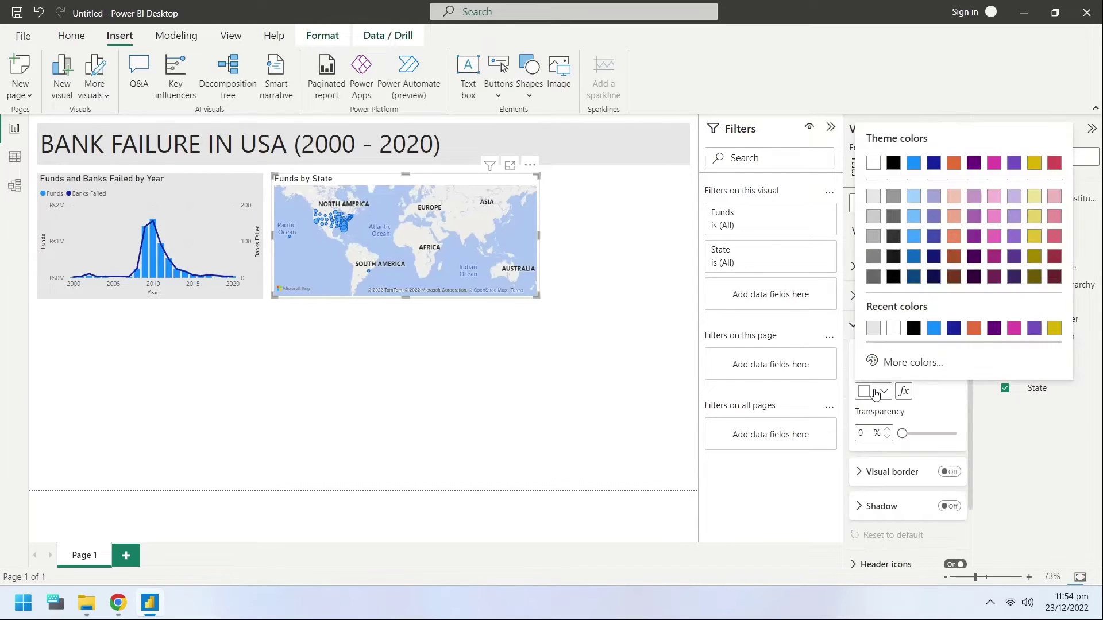
pyautogui.click(876, 395)
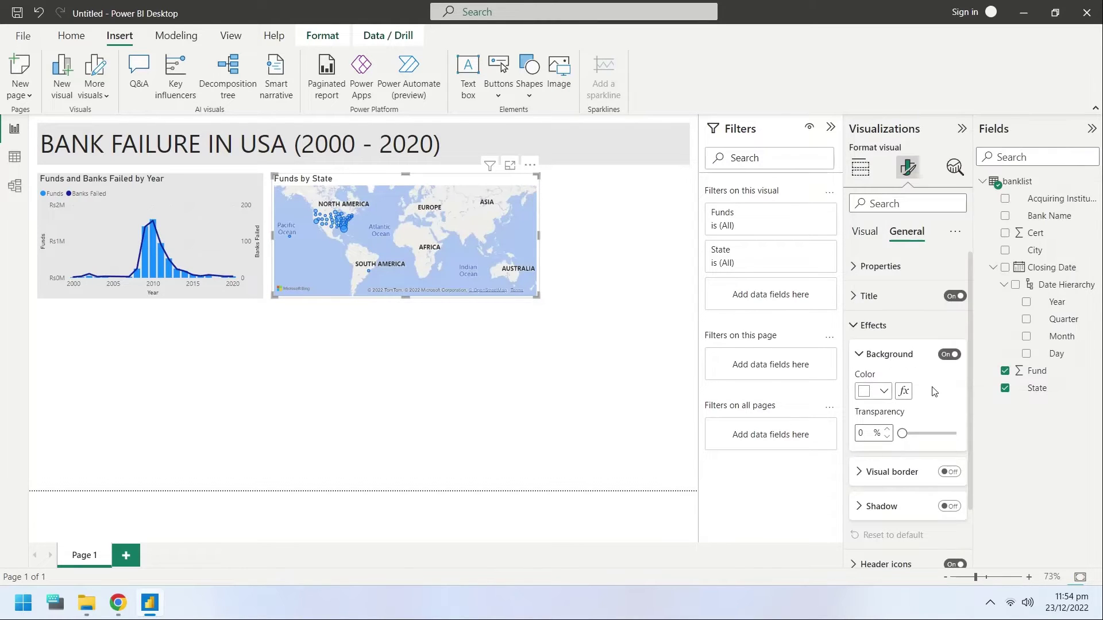
pyautogui.click(888, 393)
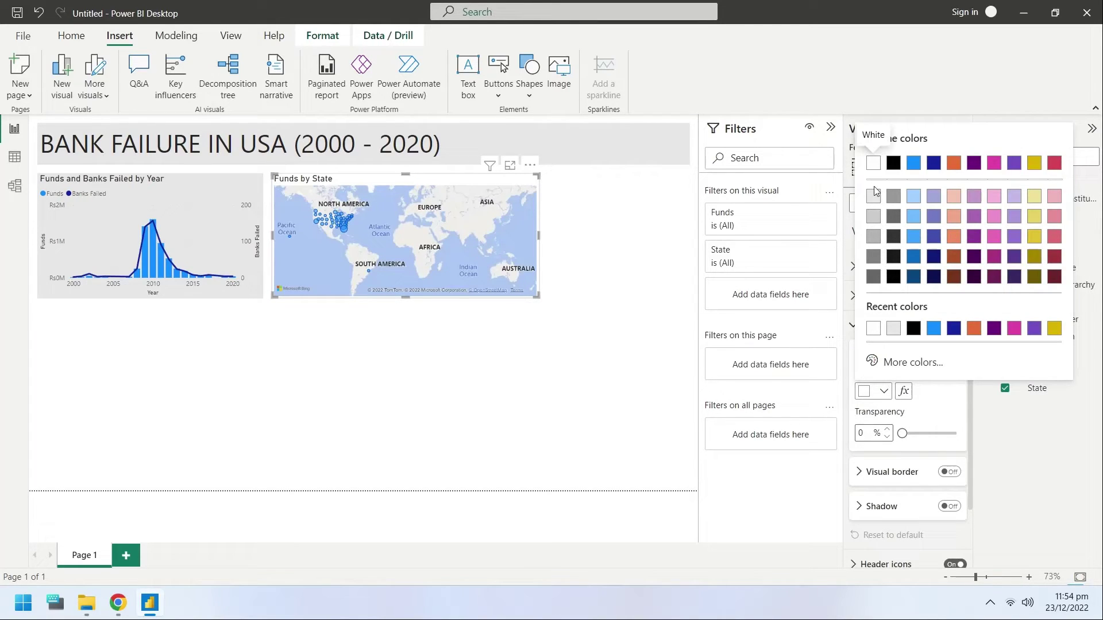
pyautogui.click(893, 328)
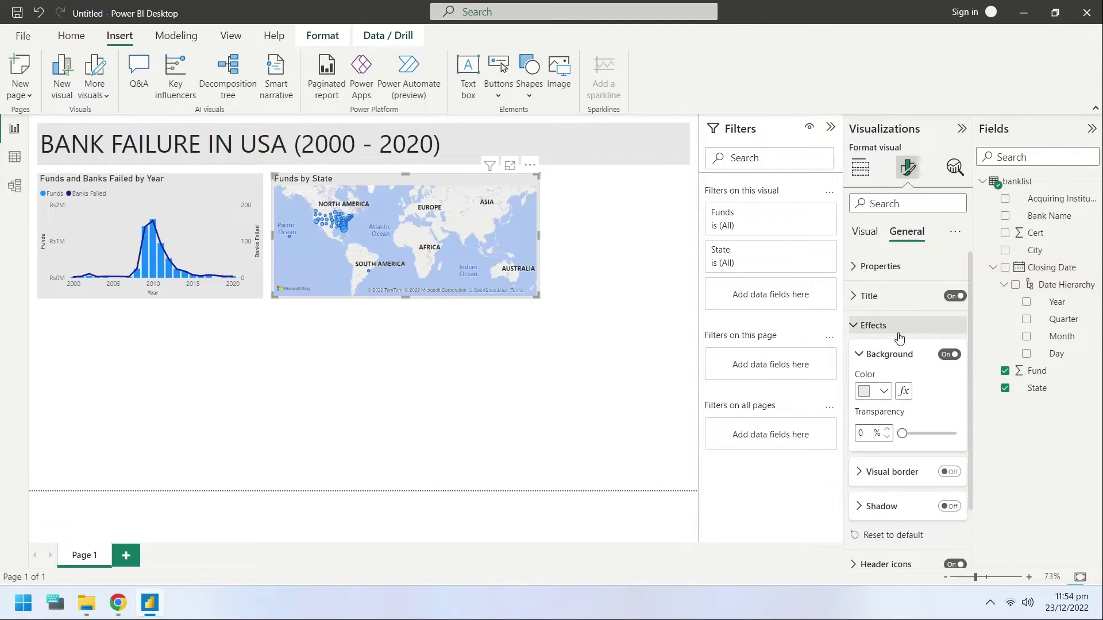
# - Change the map style from Road to Grayscale
pyautogui.click(867, 232)
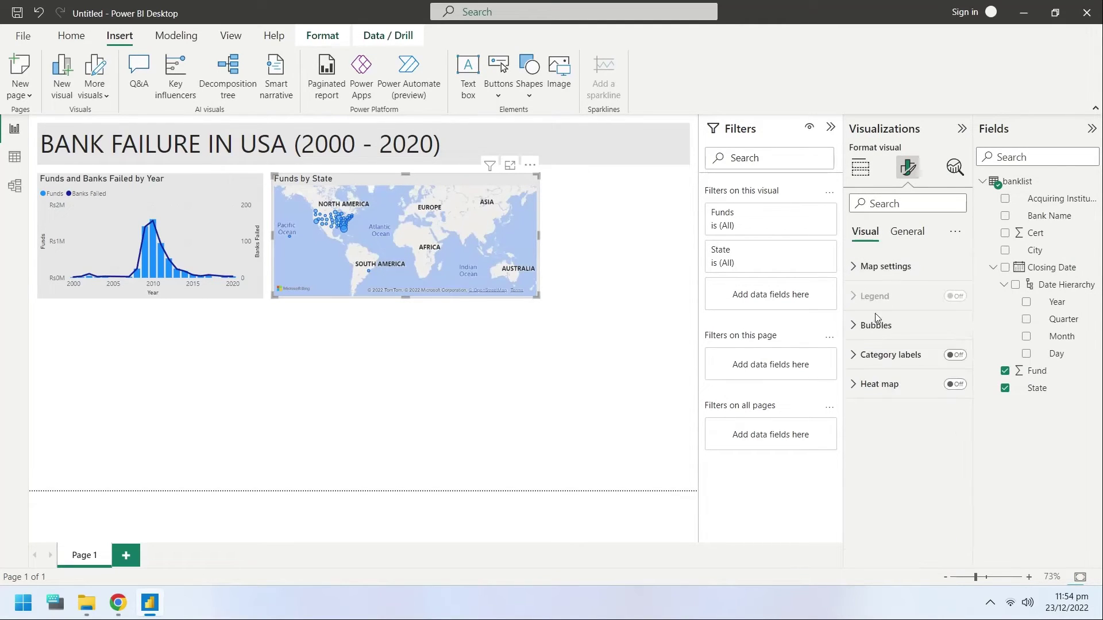
pyautogui.click(856, 267)
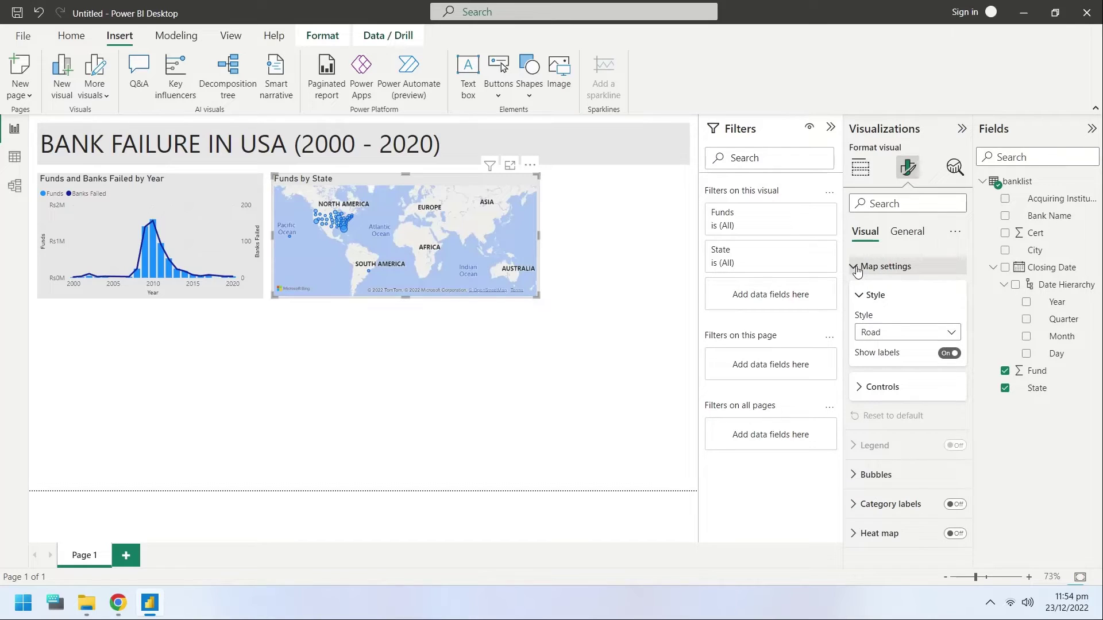
pyautogui.click(900, 332)
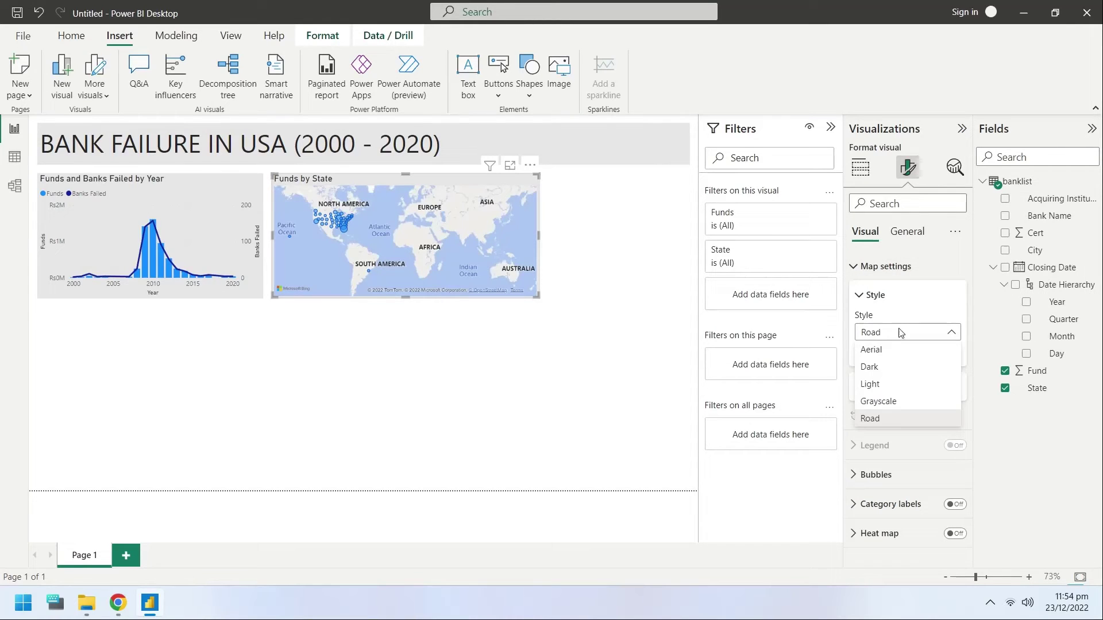
pyautogui.click(889, 400)
pyautogui.click(620, 362)
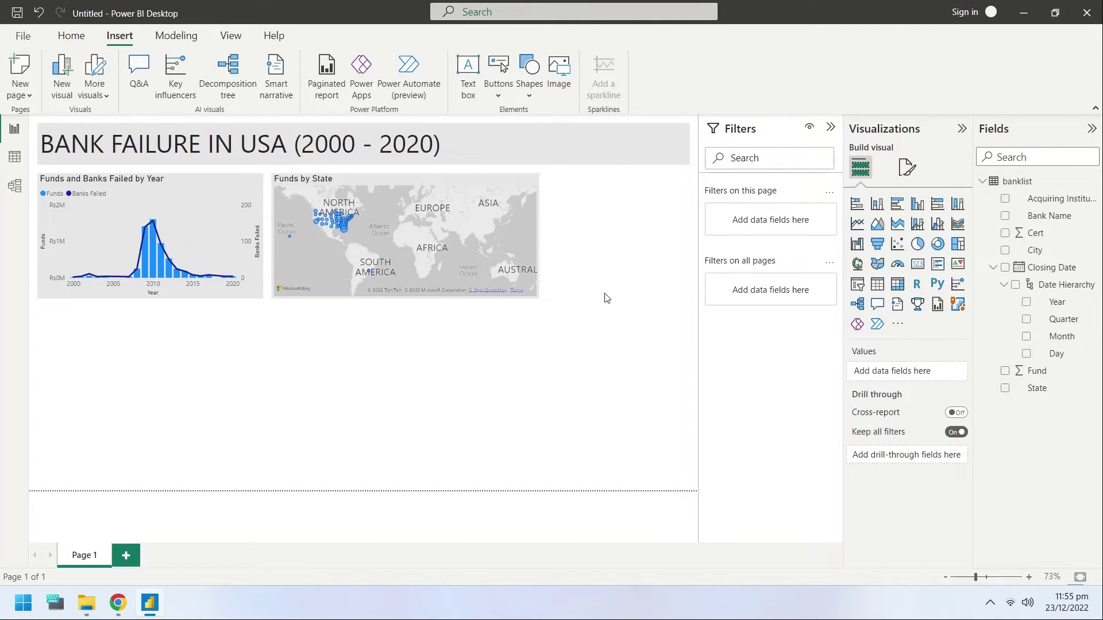
# - Add a Closing Date Year slicer and fit it compactly beside the map
pyautogui.click(1026, 303)
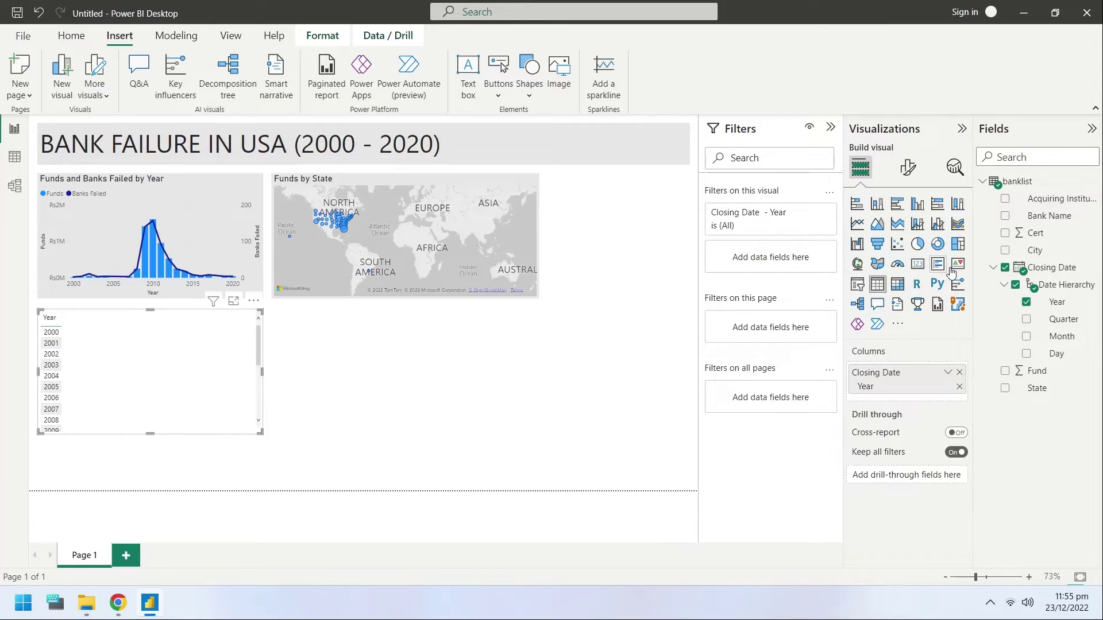
pyautogui.click(857, 283)
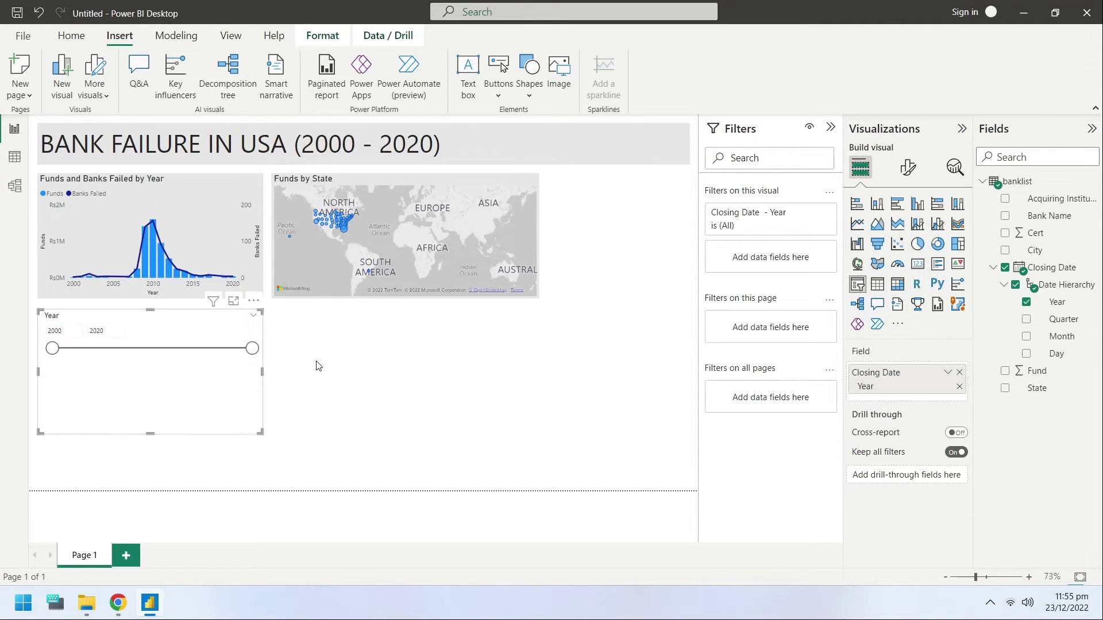
pyautogui.moveTo(209, 372); pyautogui.dragTo(632, 249)
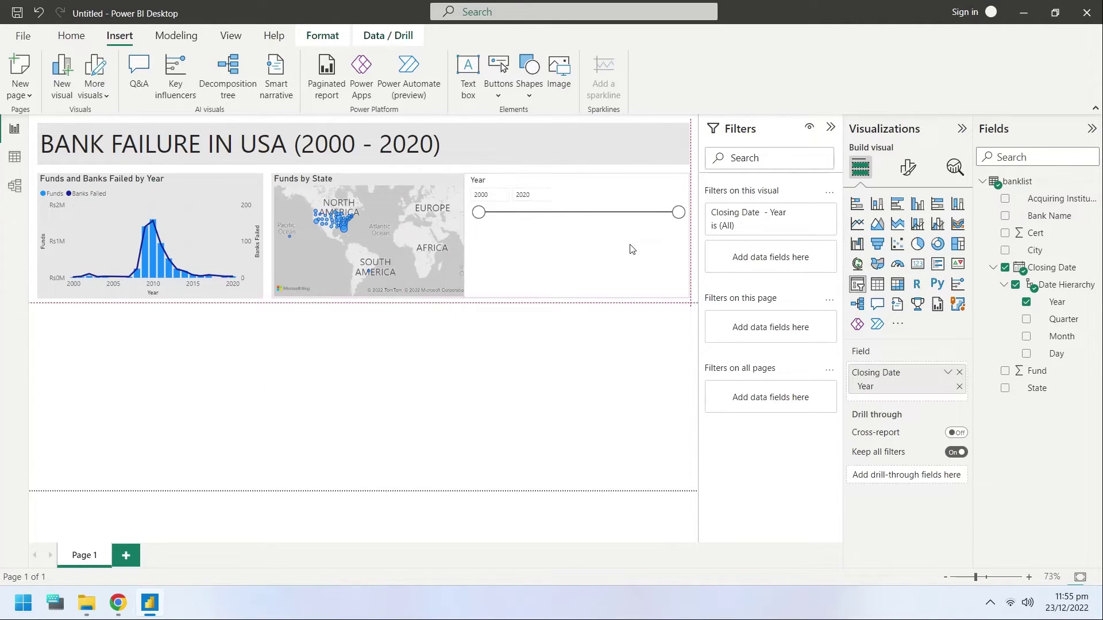
pyautogui.moveTo(465, 244); pyautogui.dragTo(548, 242)
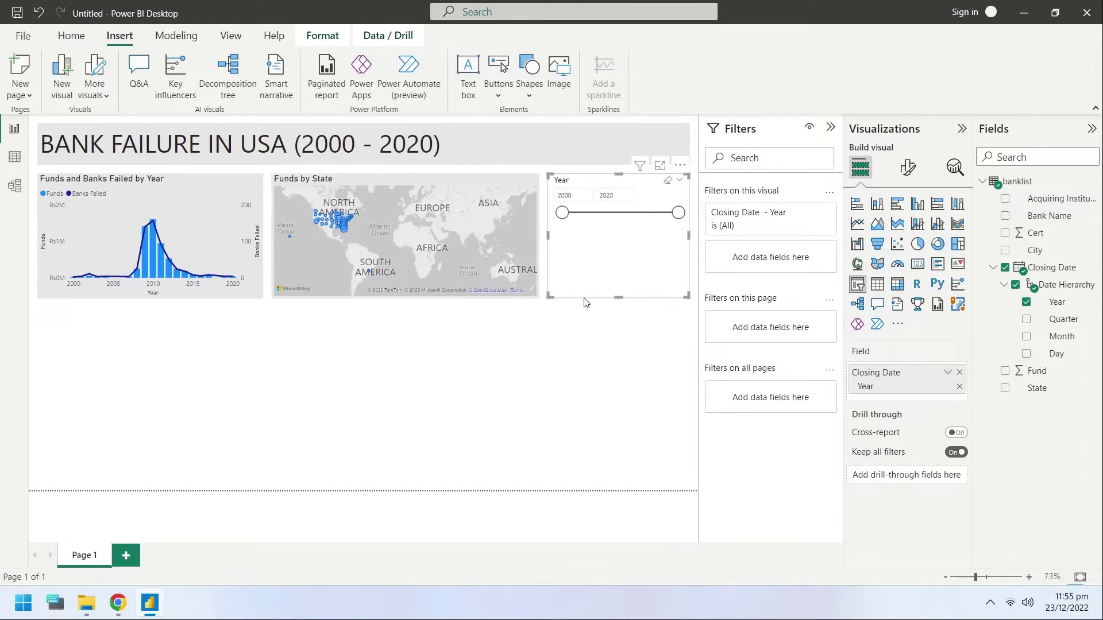
pyautogui.moveTo(621, 302); pyautogui.dragTo(624, 215)
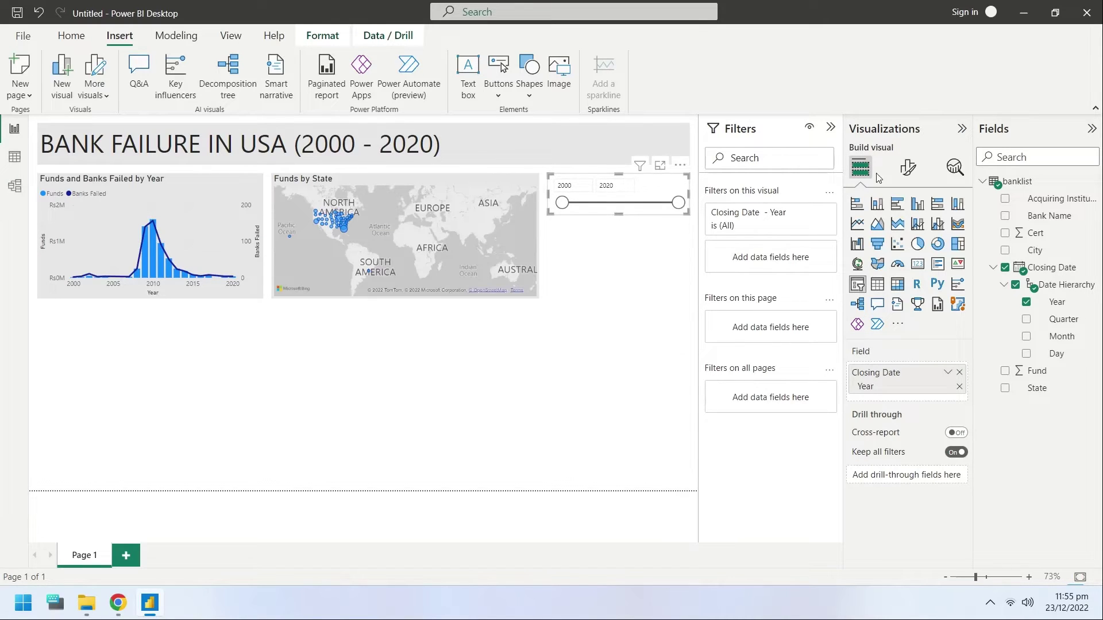
# - Give the year slicer a light grey background
pyautogui.click(907, 167)
pyautogui.click(907, 232)
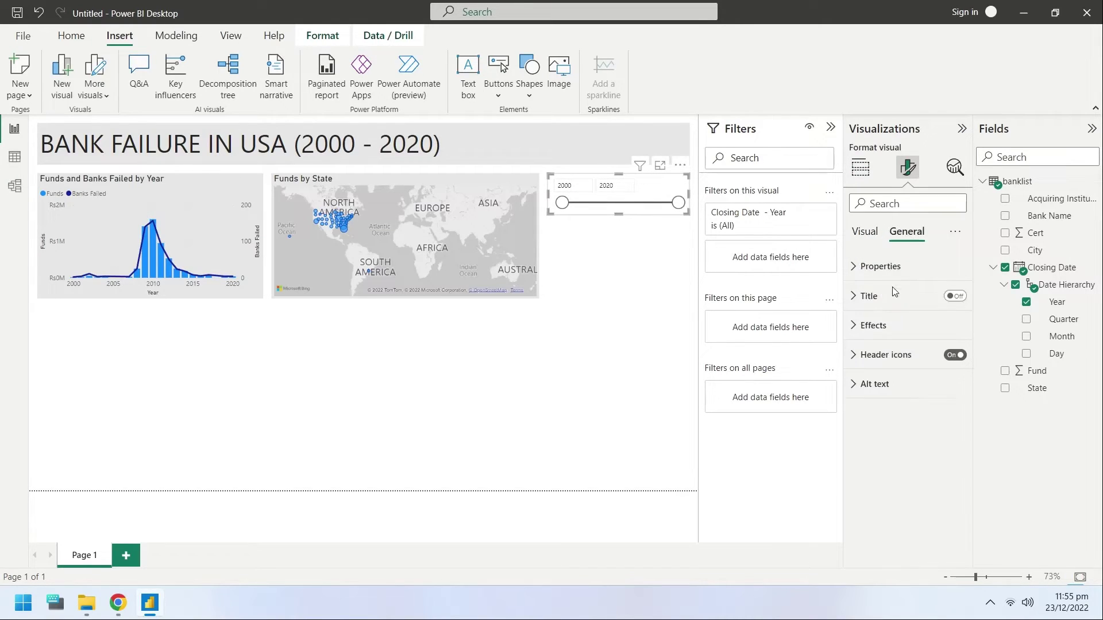
pyautogui.click(872, 325)
pyautogui.click(861, 391)
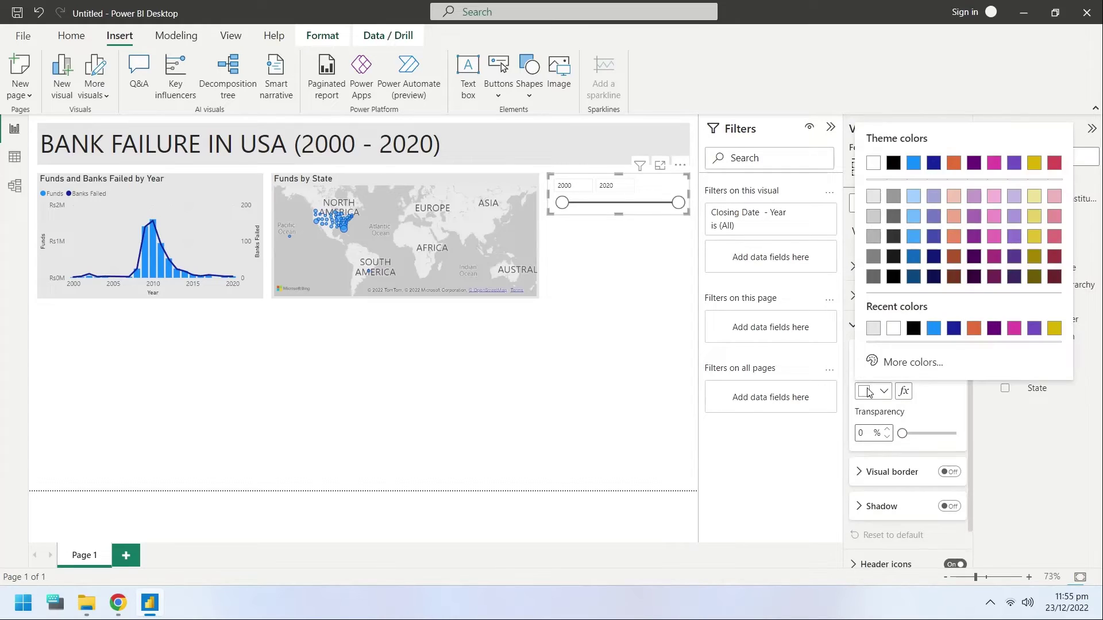
pyautogui.click(873, 328)
pyautogui.click(629, 338)
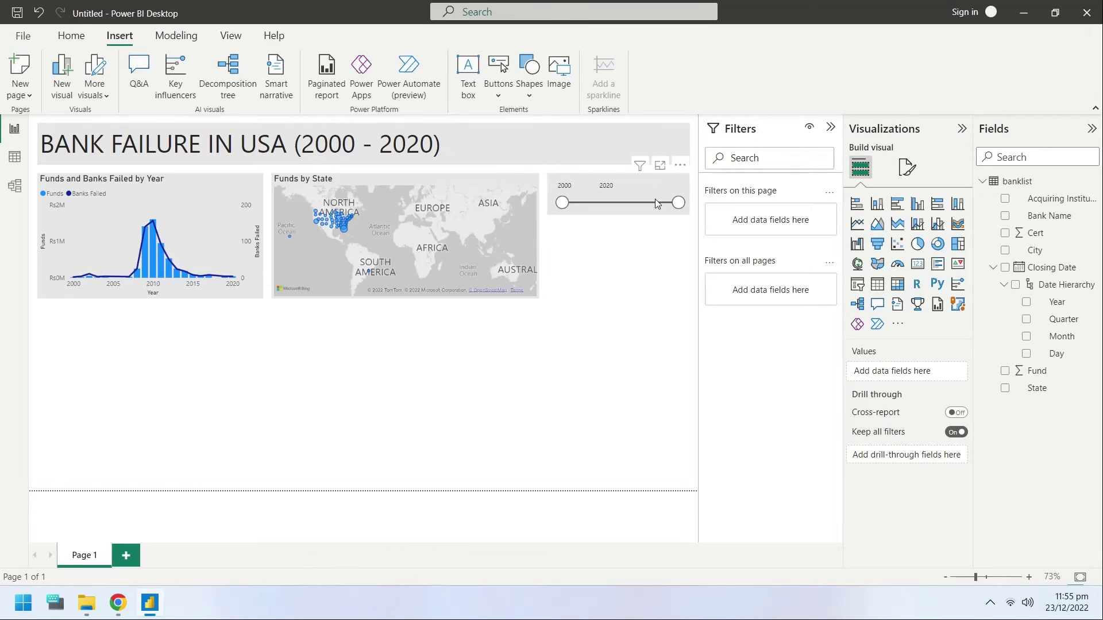
# - Test the slicer by dragging its start and end years
pyautogui.moveTo(561, 205)
pyautogui.mouseDown()
pyautogui.moveTo(621, 207)
pyautogui.moveTo(562, 205)
pyautogui.mouseUp()
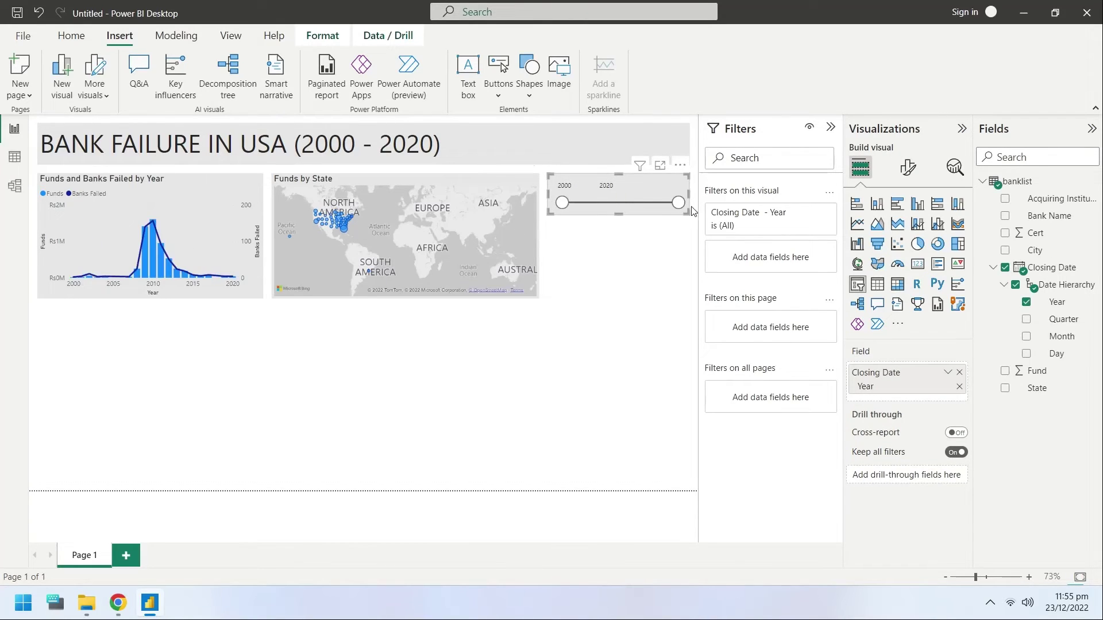
pyautogui.moveTo(683, 210)
pyautogui.mouseDown()
pyautogui.moveTo(623, 205)
pyautogui.moveTo(679, 204)
pyautogui.mouseUp()
pyautogui.click(592, 329)
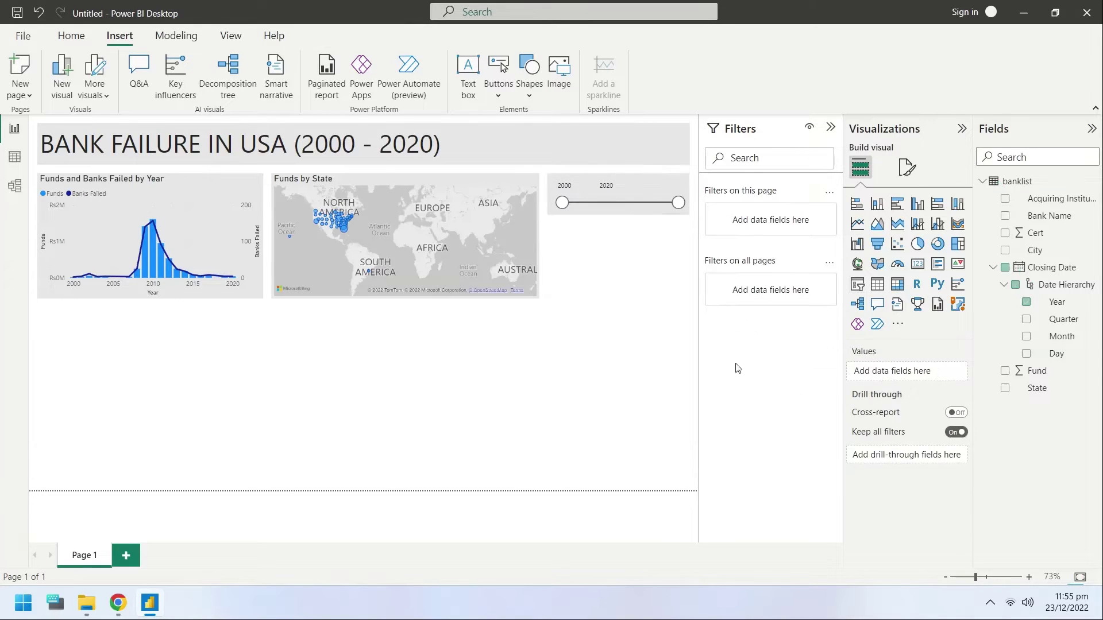
# - Add a donut chart below the combo chart with Acquiring Institution as legend and Bank Name
pyautogui.click(937, 243)
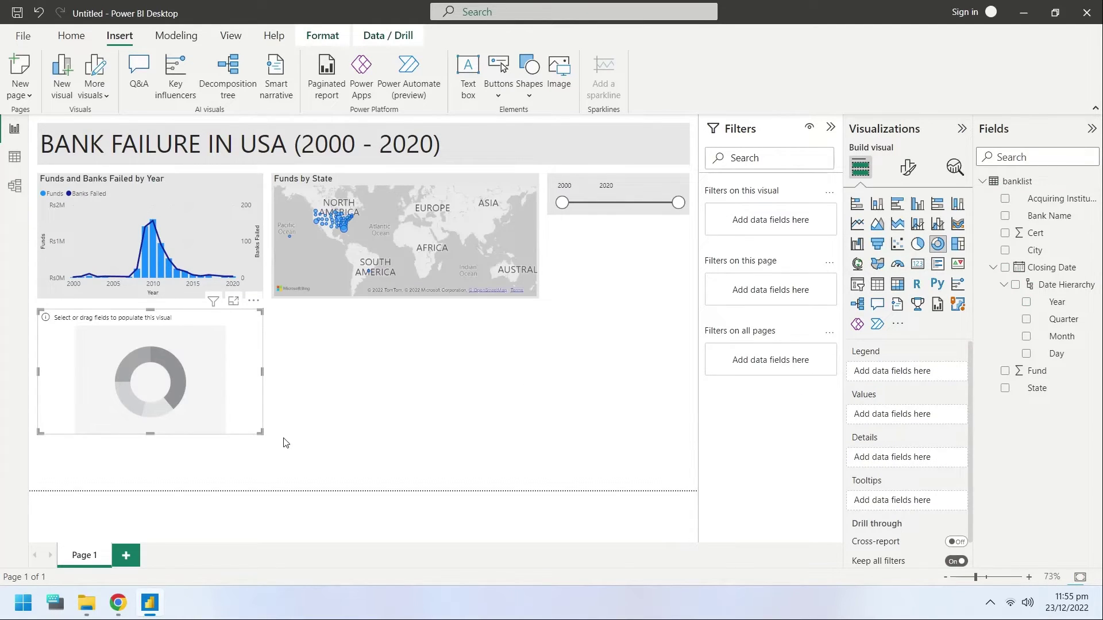
pyautogui.moveTo(262, 432); pyautogui.dragTo(364, 484)
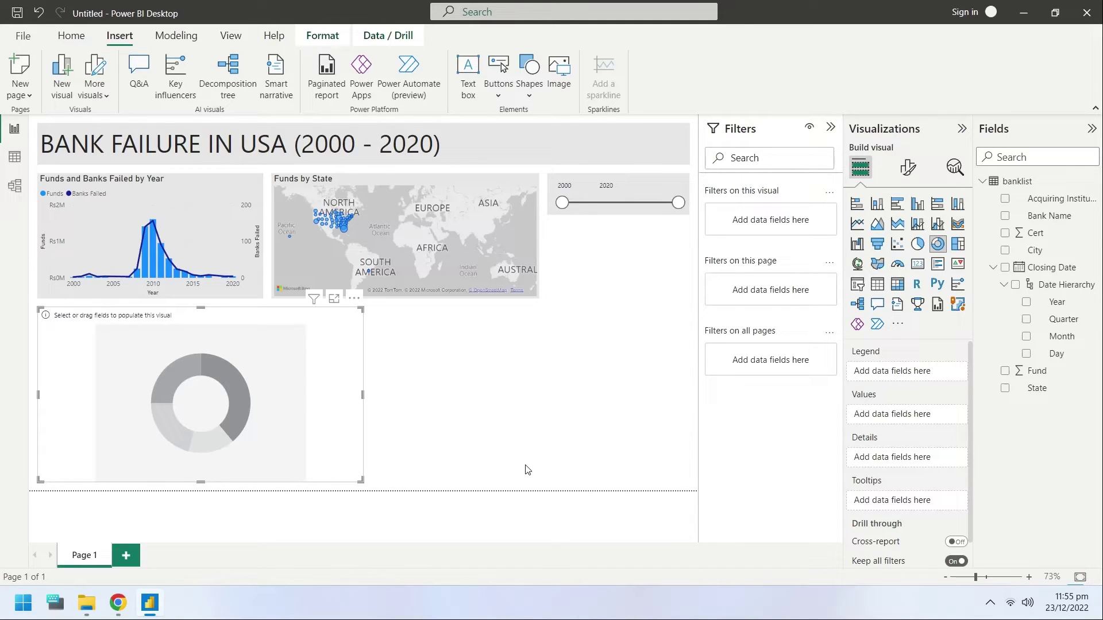
pyautogui.click(1005, 199)
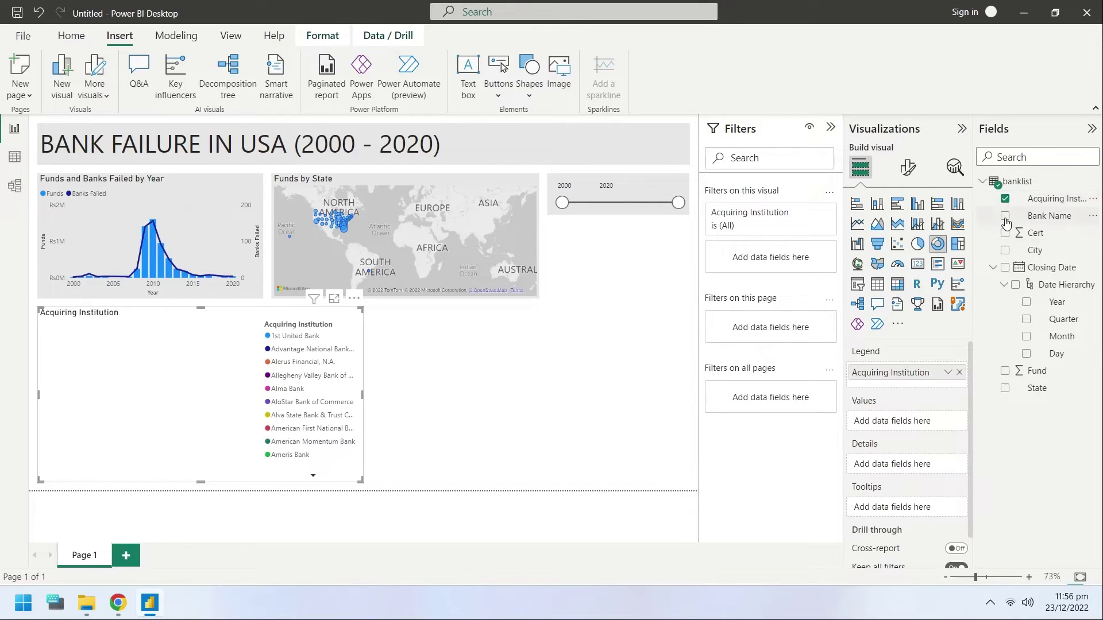
pyautogui.click(1005, 216)
# - Use Count of Bank Name as the donut values, renamed 'Banks Aquired'
pyautogui.moveTo(891, 468); pyautogui.dragTo(876, 426)
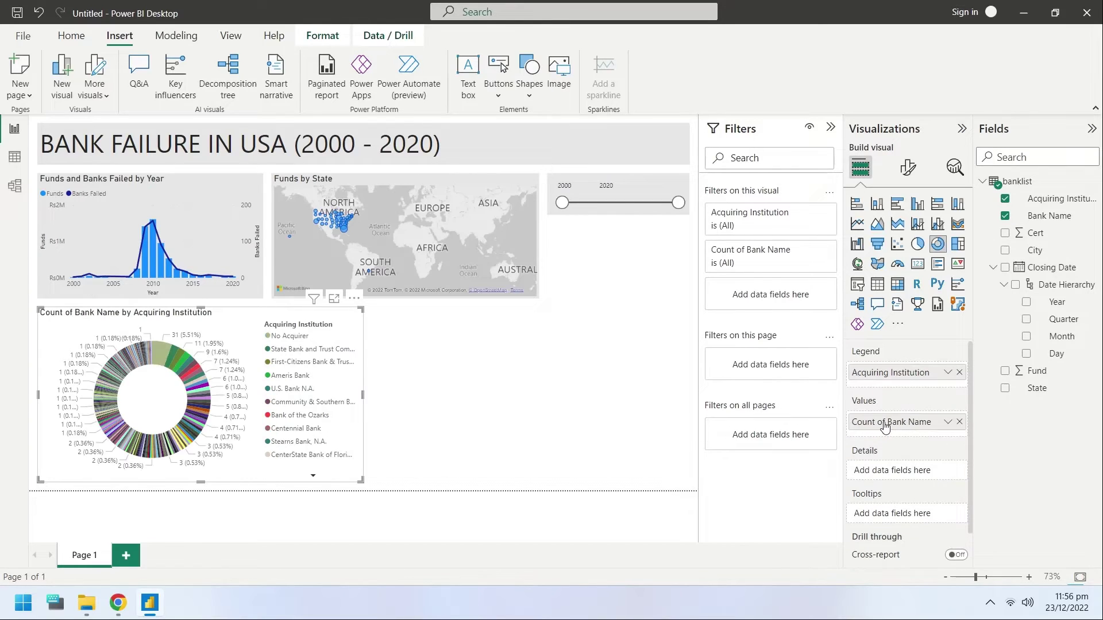
pyautogui.doubleClick(885, 425)
pyautogui.write('Ba')
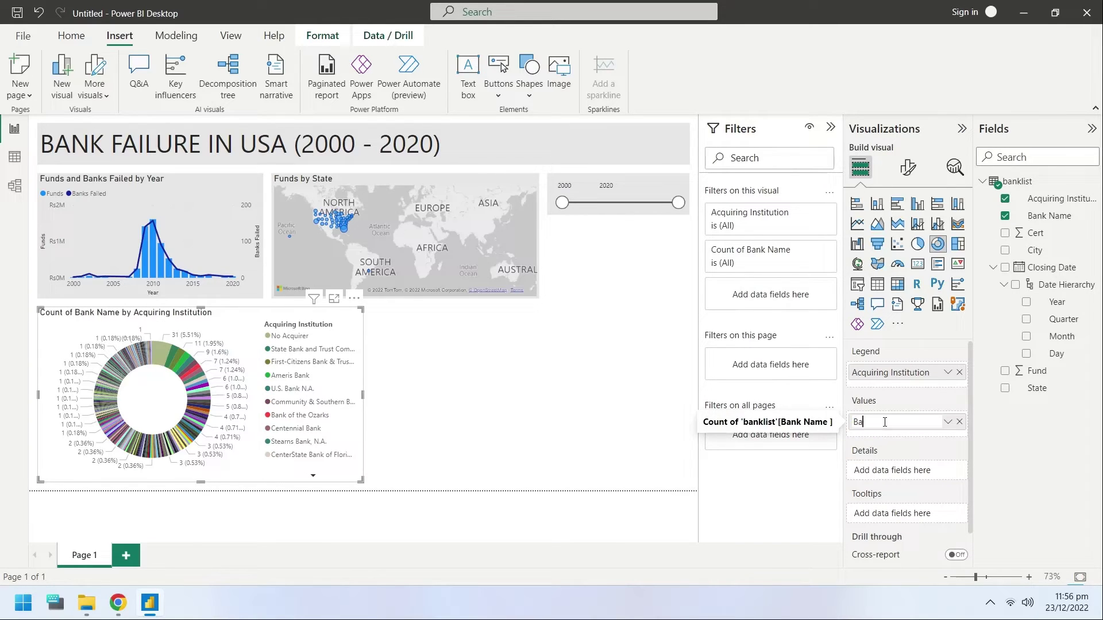
pyautogui.write('nks ')
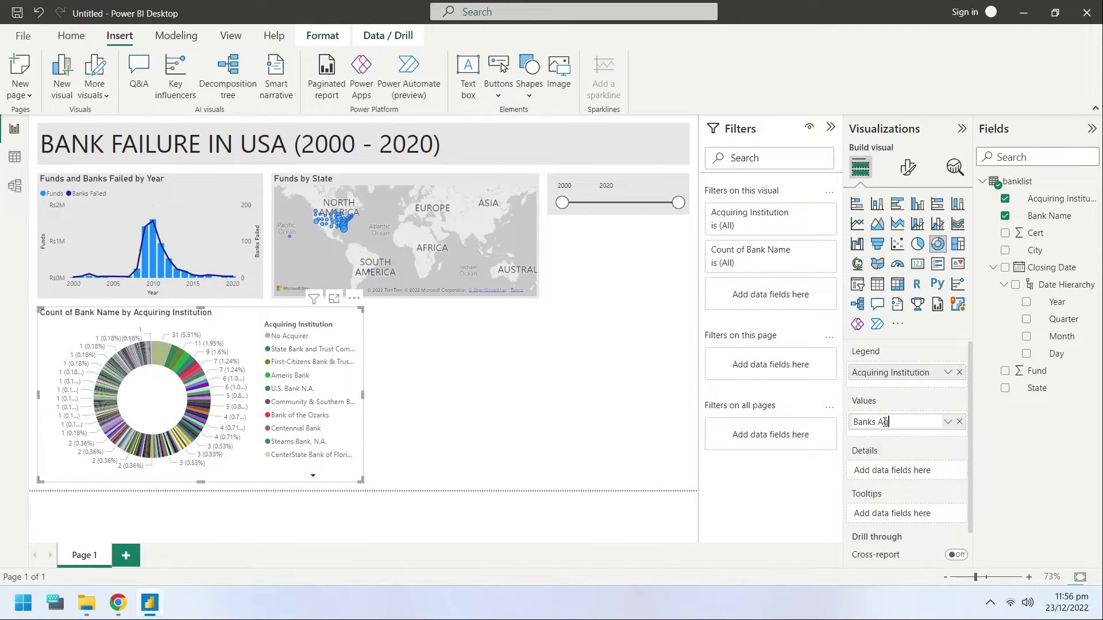
pyautogui.write('Aquired')
pyautogui.press('Return')
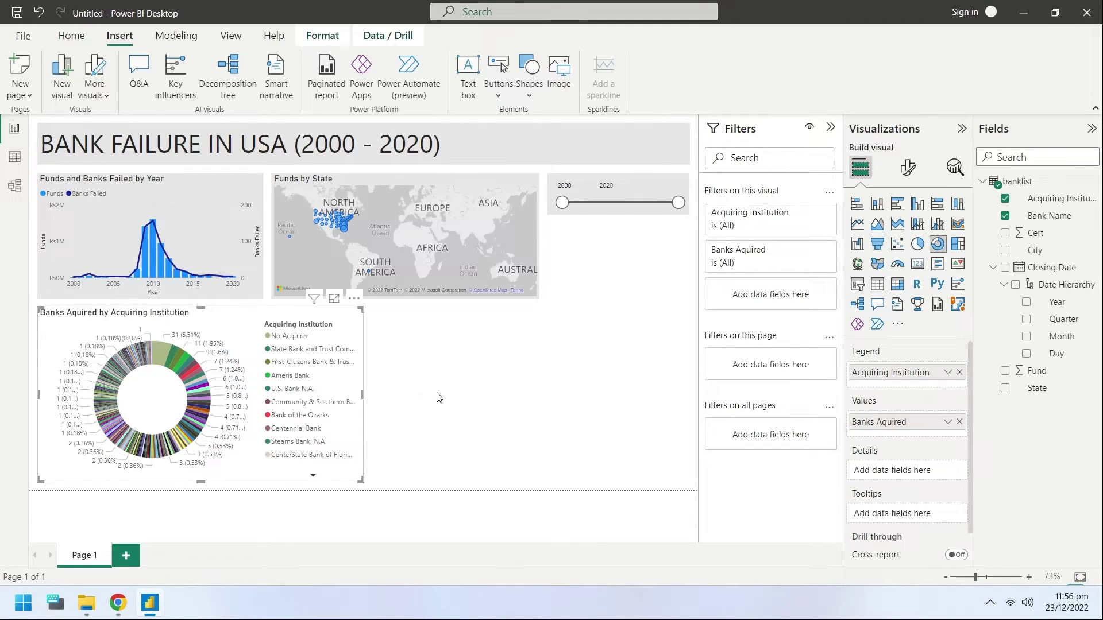
pyautogui.click(590, 211)
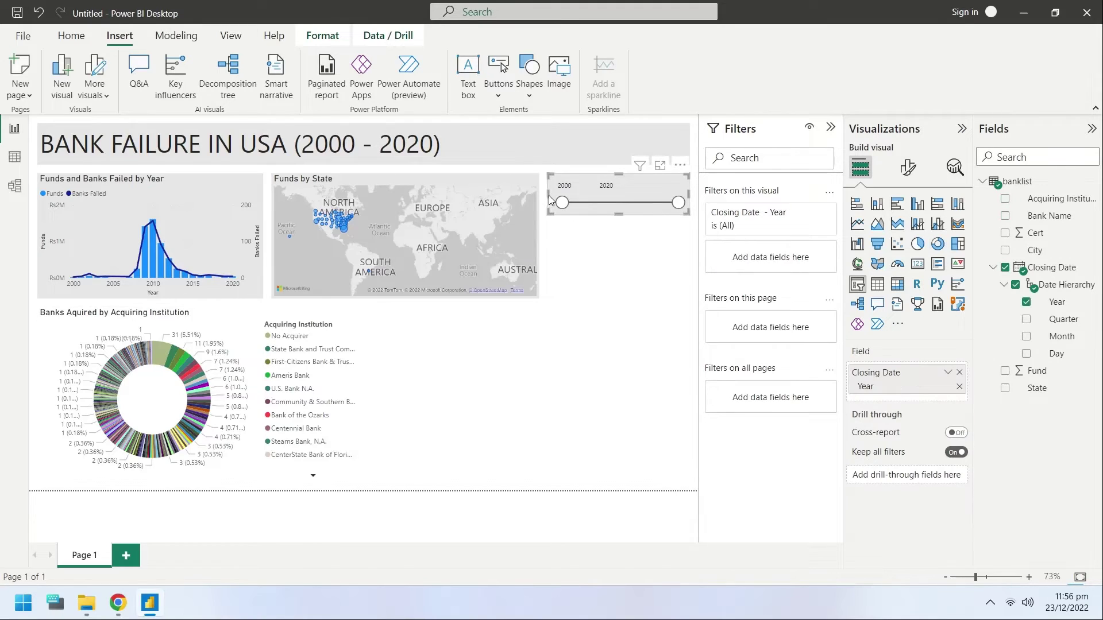
# - Narrow the year slicer and widen the Funds by State map
pyautogui.moveTo(547, 195); pyautogui.dragTo(572, 196)
pyautogui.click(541, 229)
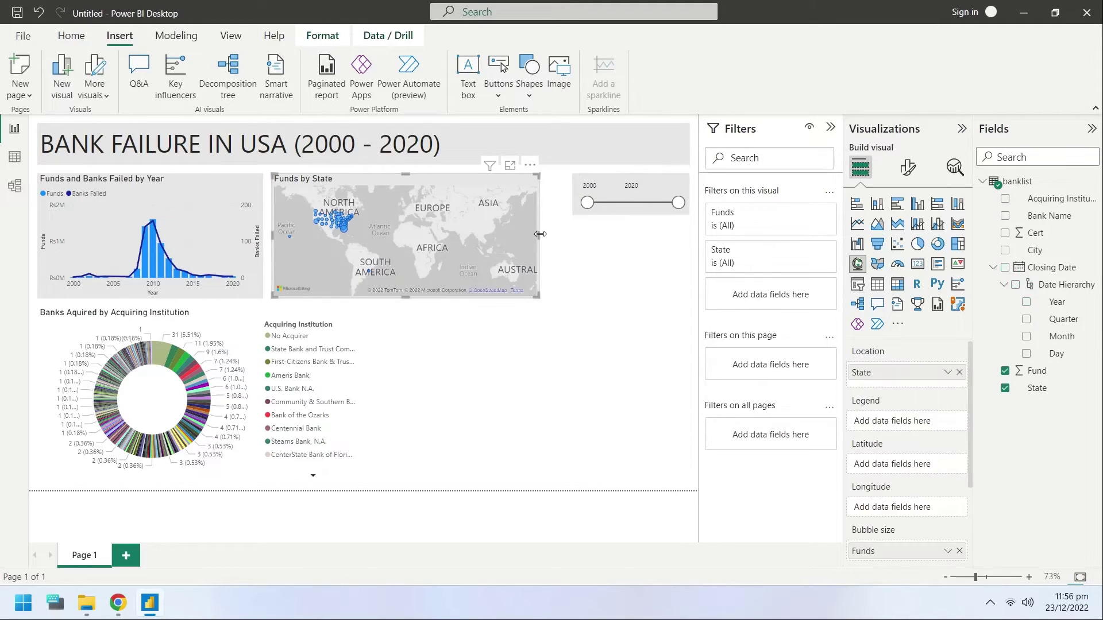
pyautogui.moveTo(540, 234); pyautogui.dragTo(564, 236)
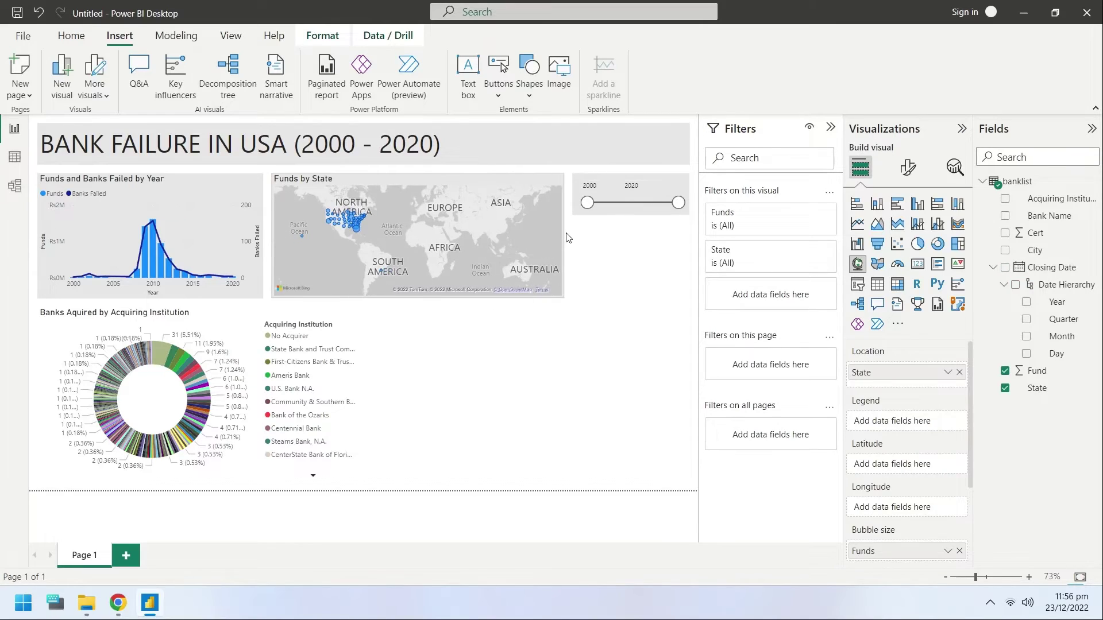
# - Set the donut chart's background to light grey
pyautogui.click(363, 399)
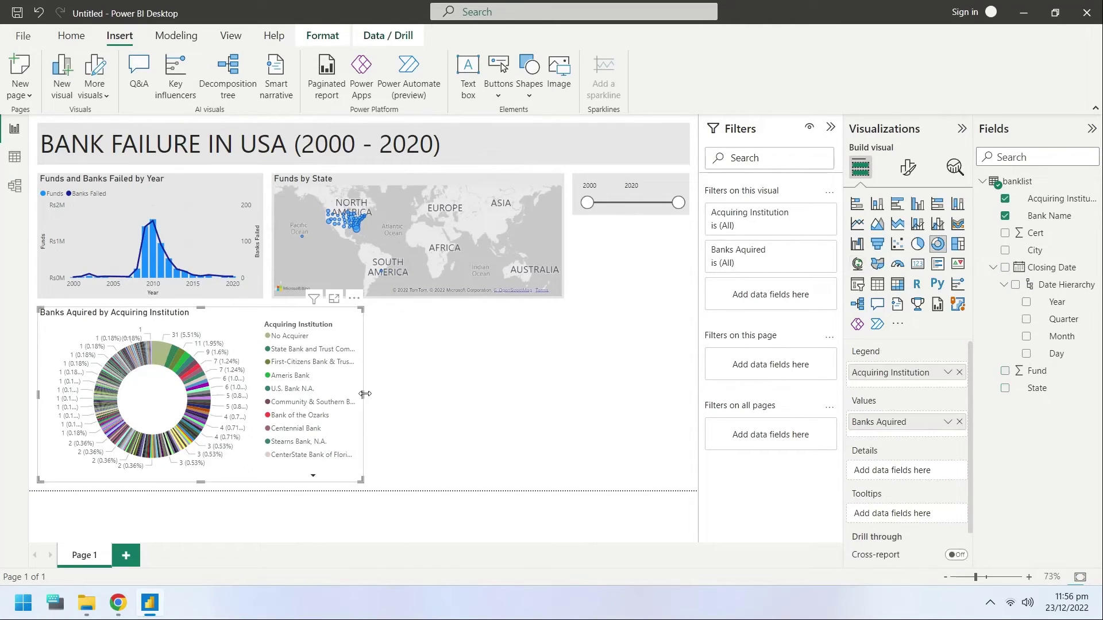
pyautogui.click(431, 400)
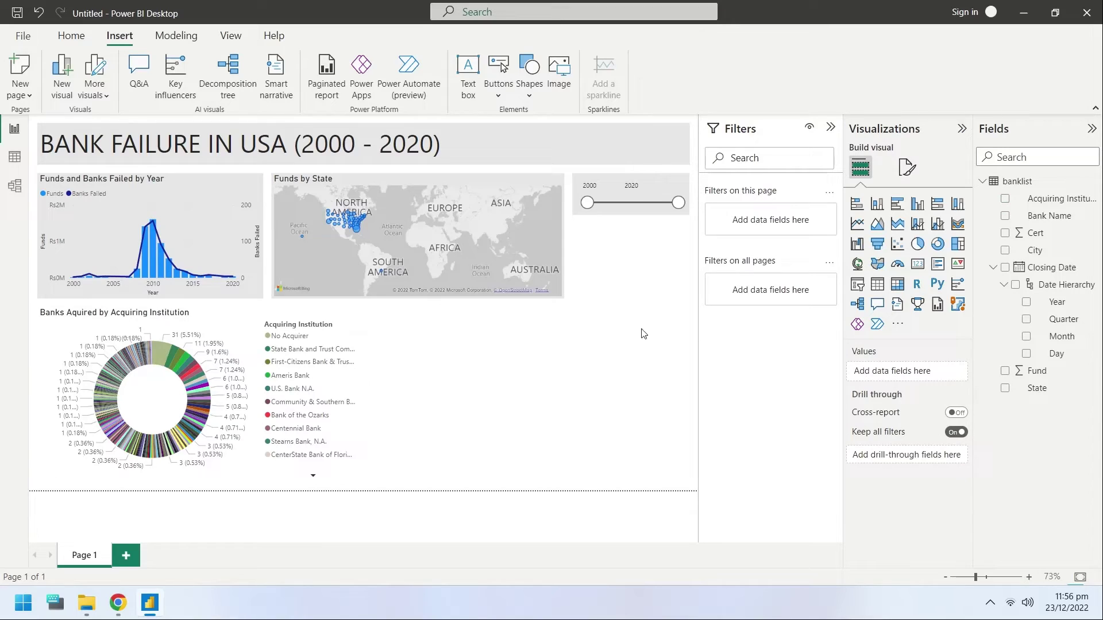
pyautogui.click(907, 167)
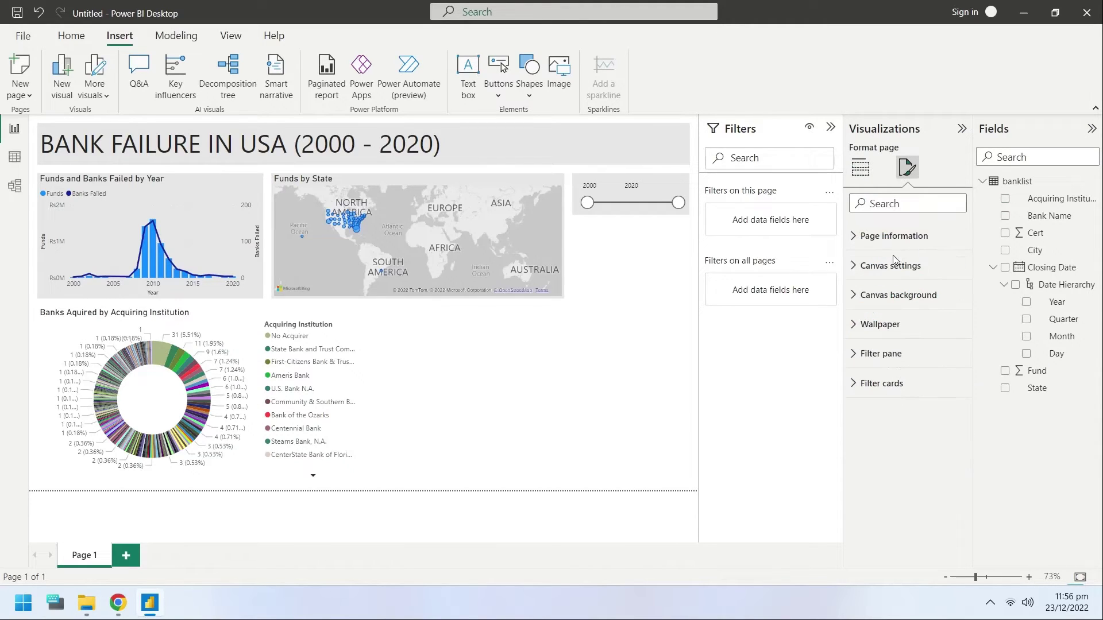
pyautogui.click(359, 332)
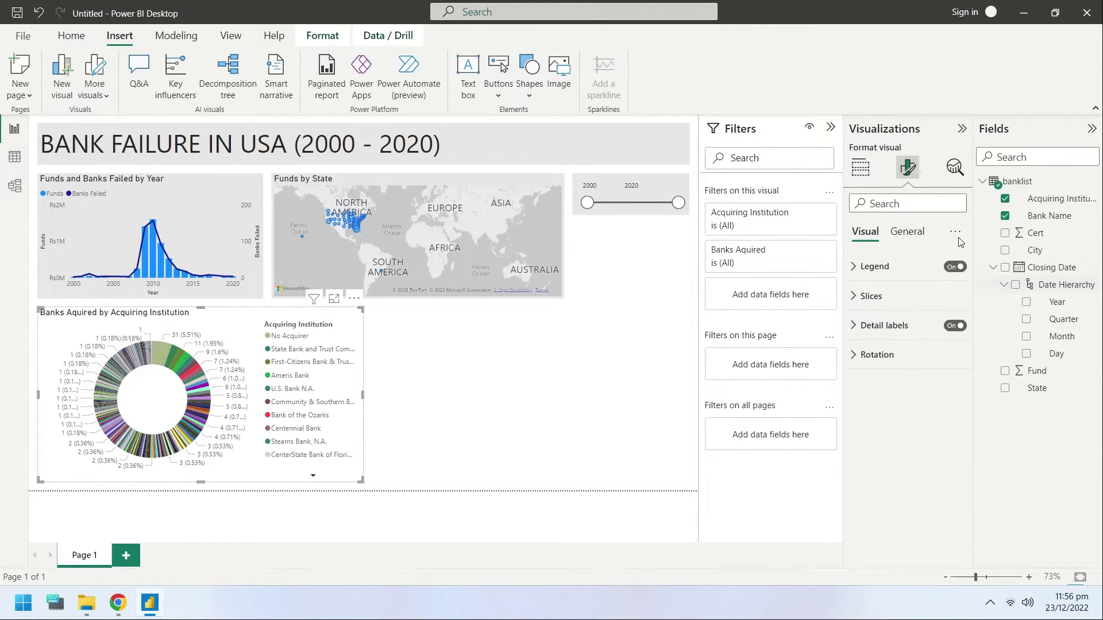
pyautogui.click(907, 232)
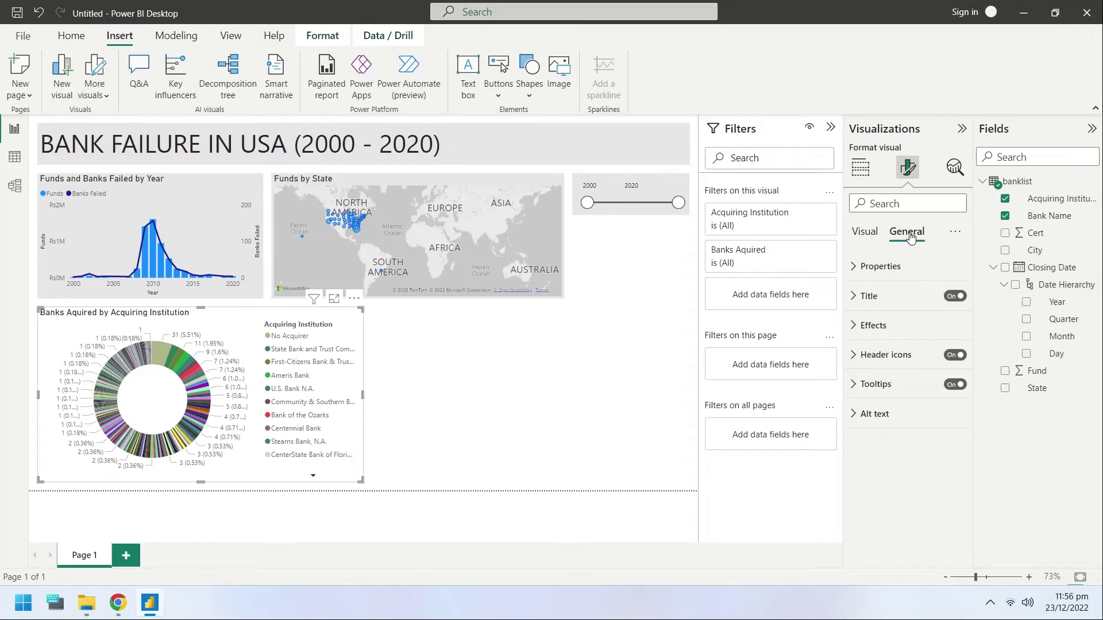
pyautogui.click(867, 325)
pyautogui.click(880, 393)
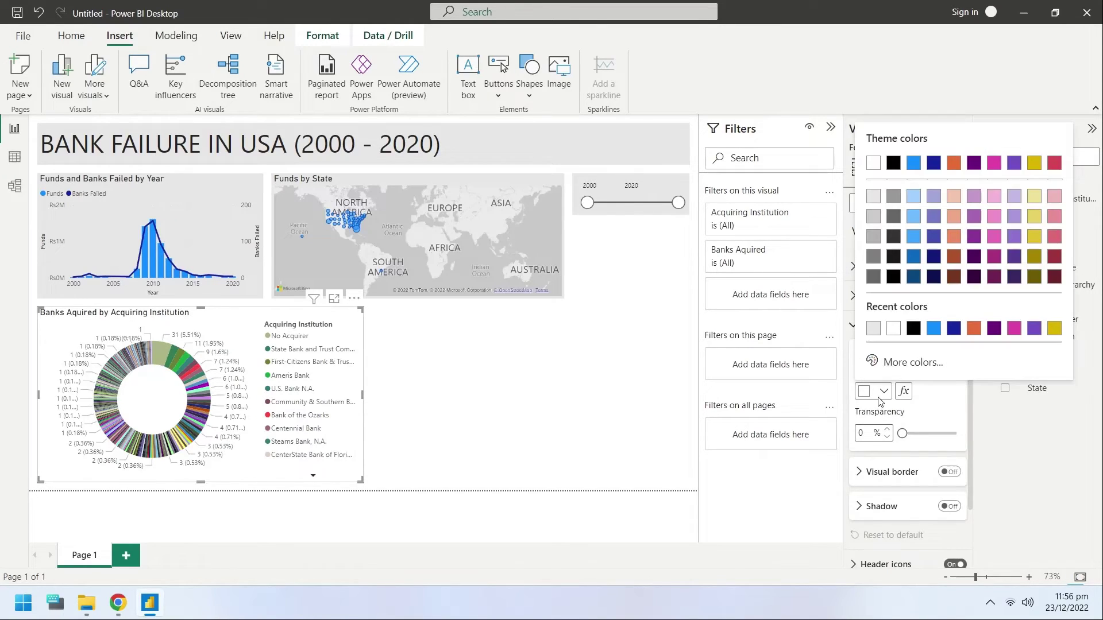
pyautogui.click(879, 329)
pyautogui.click(492, 394)
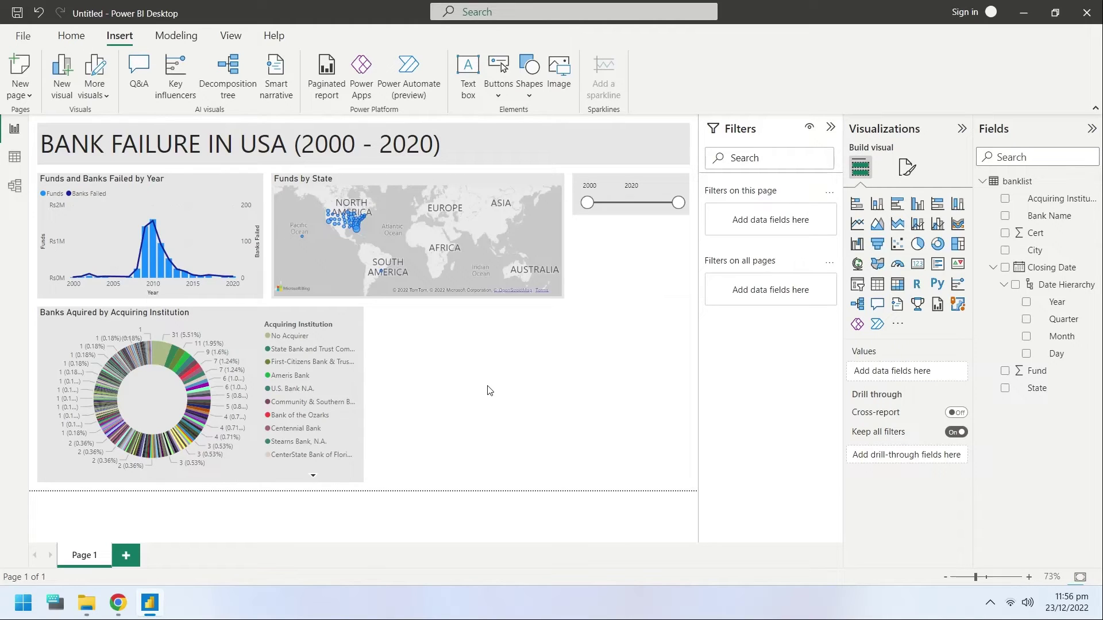
# - Add a stacked column chart beside the donut chart
pyautogui.click(878, 208)
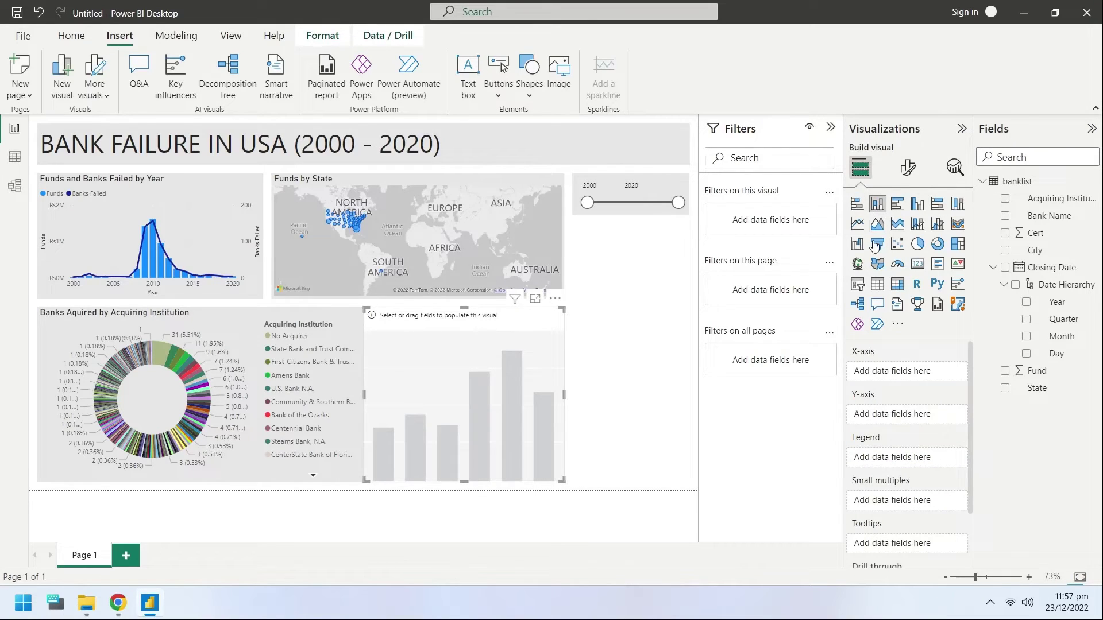
pyautogui.moveTo(520, 323); pyautogui.dragTo(528, 324)
pyautogui.moveTo(572, 397); pyautogui.dragTo(564, 399)
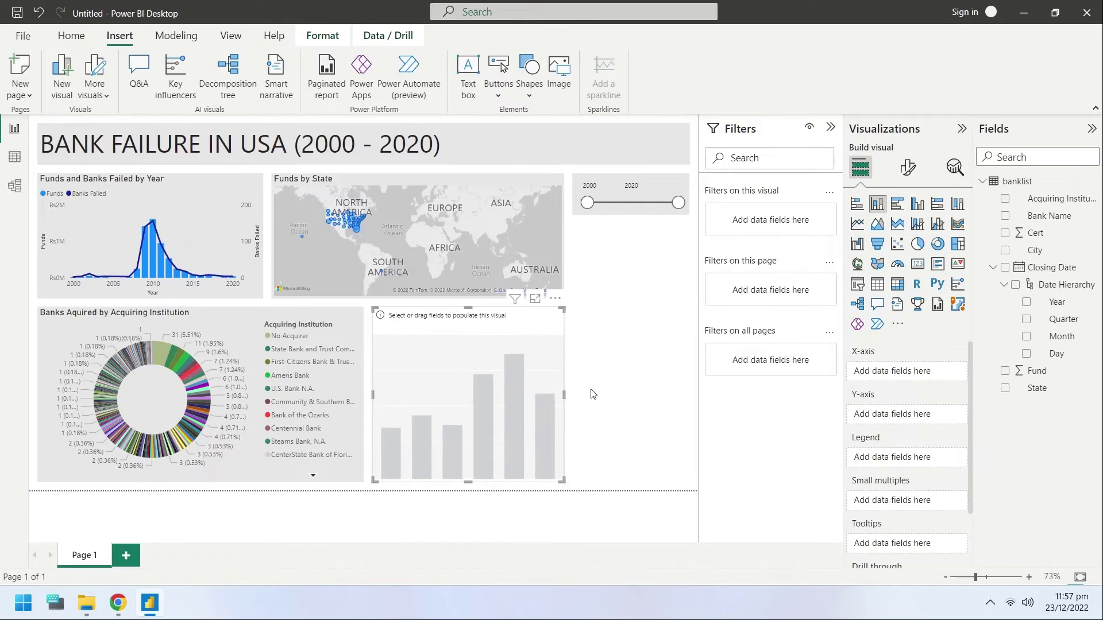
# - Chart the count of Bank Name per closing Month, renaming the value 'Banks Failed'
pyautogui.click(1026, 336)
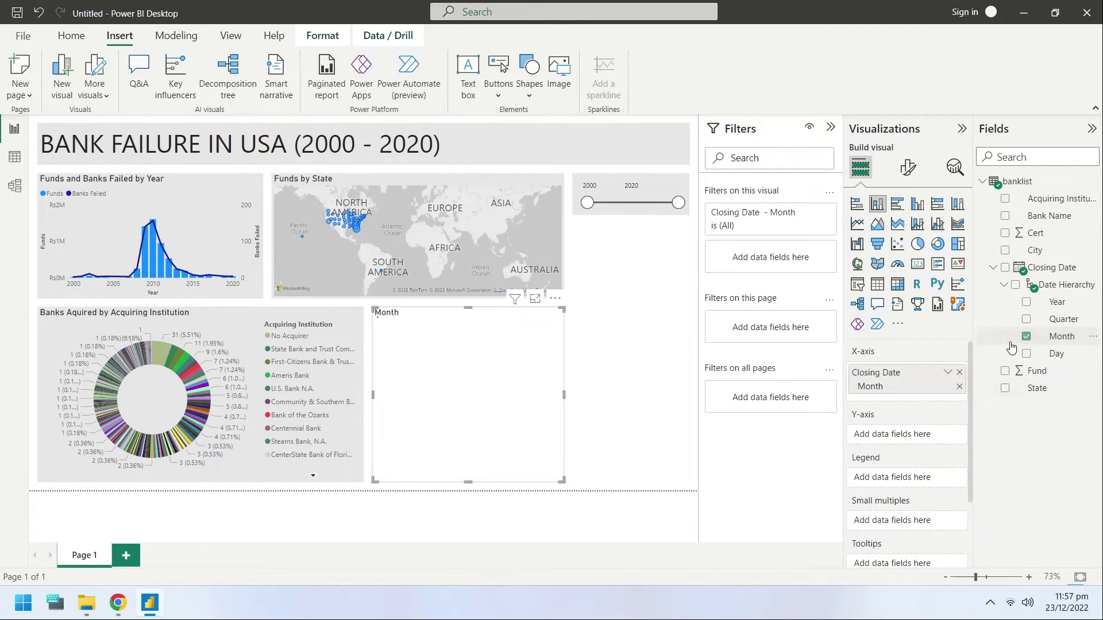
pyautogui.click(1005, 221)
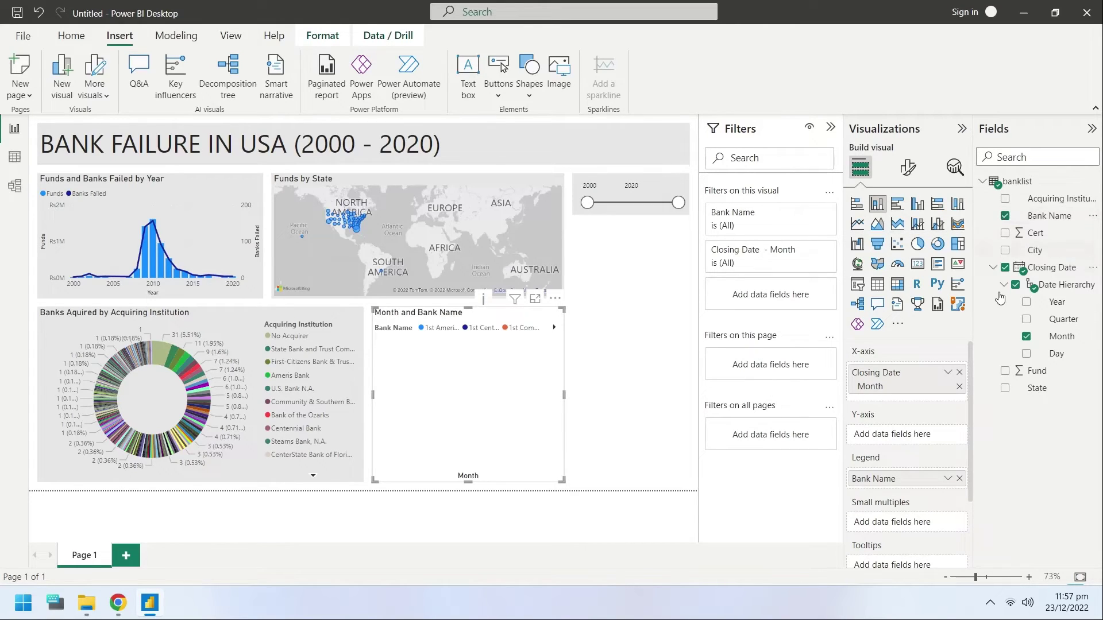
pyautogui.moveTo(883, 480); pyautogui.dragTo(895, 432)
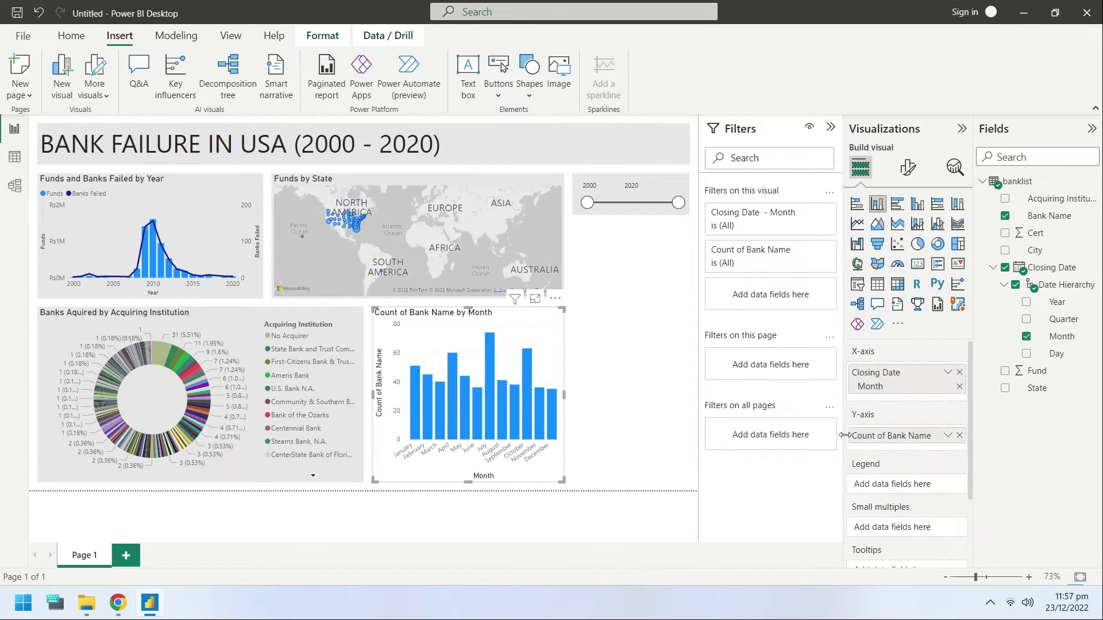
pyautogui.doubleClick(870, 437)
pyautogui.write('B')
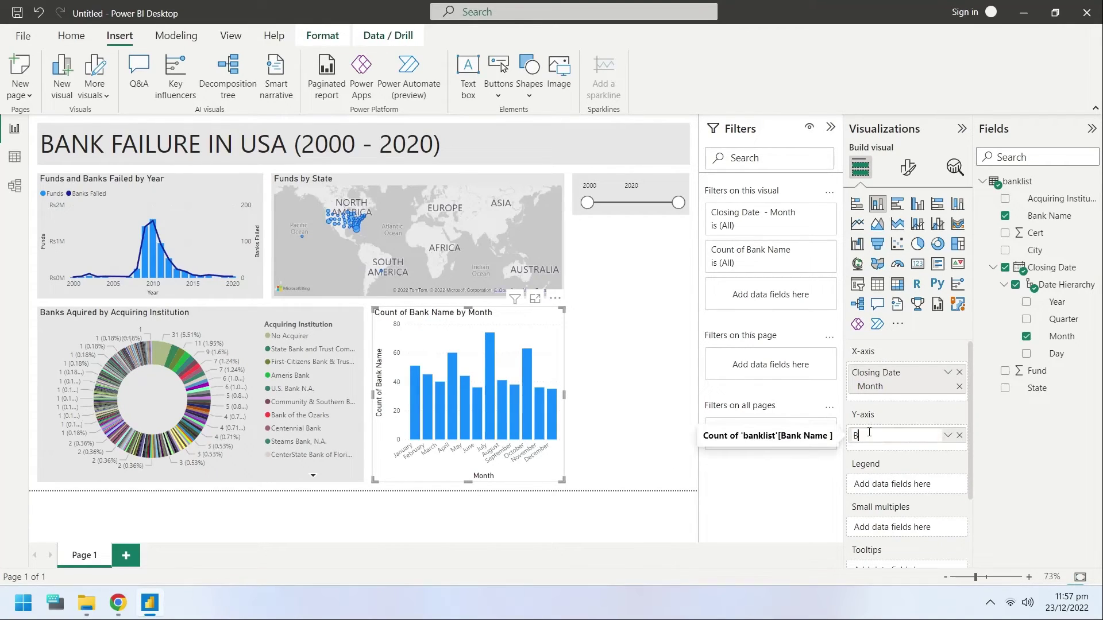
pyautogui.write('ailed')
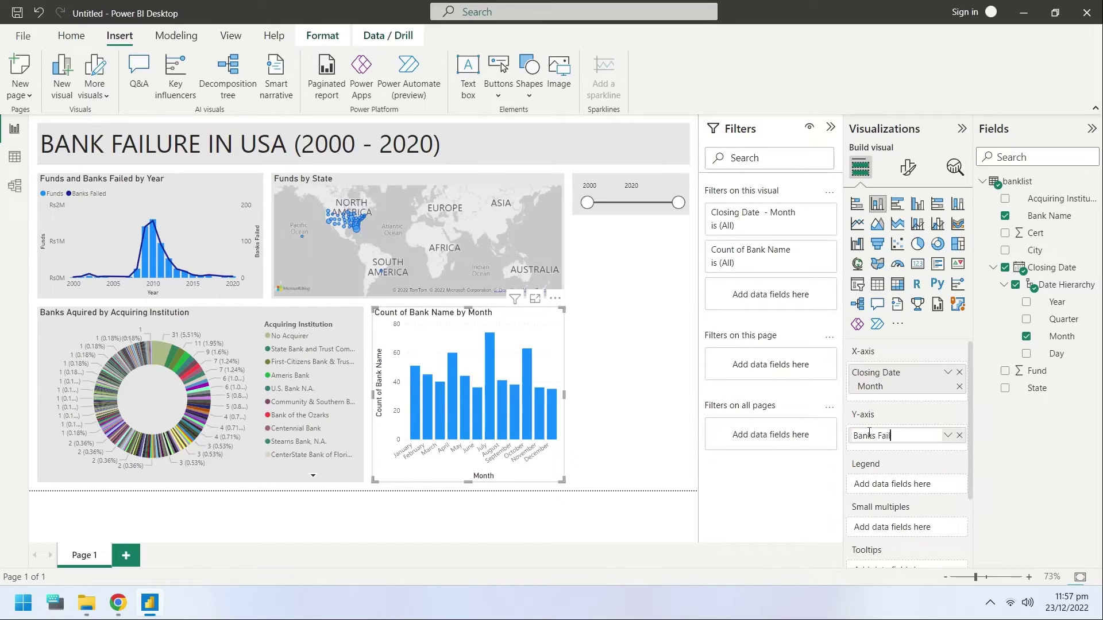
pyautogui.press('Return')
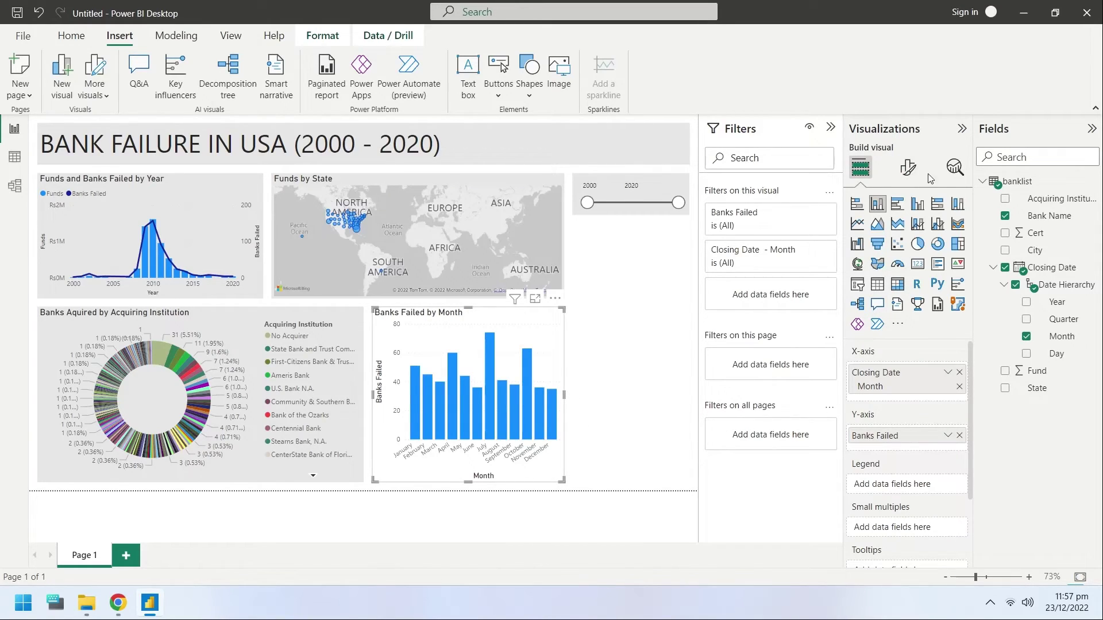
# - Give the Banks Failed by Month chart a light grey background
pyautogui.click(908, 168)
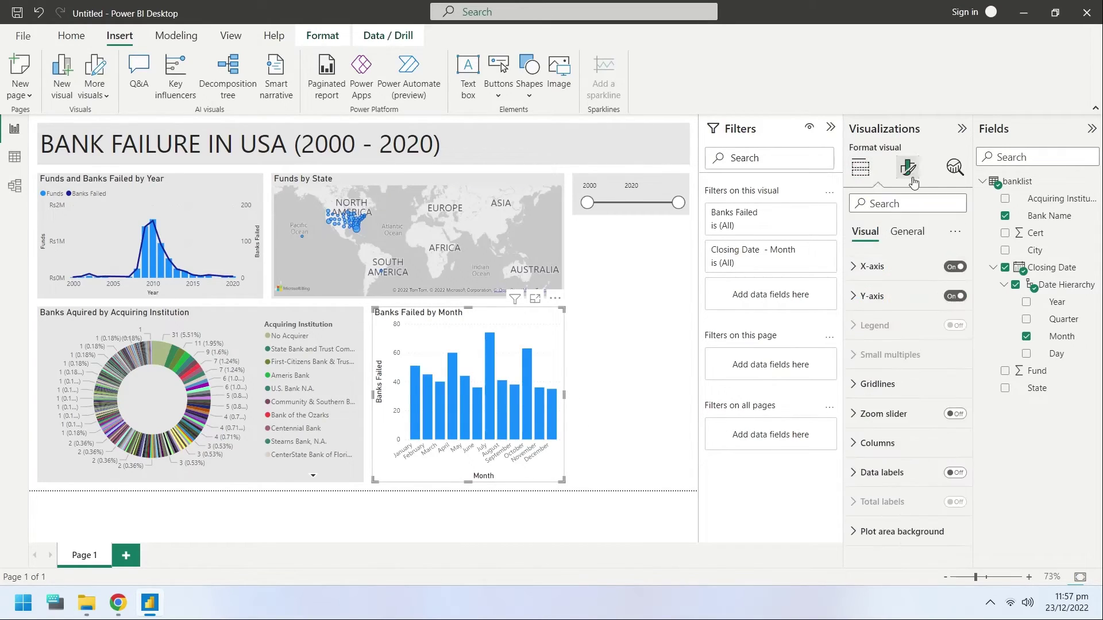
pyautogui.click(906, 232)
pyautogui.click(871, 325)
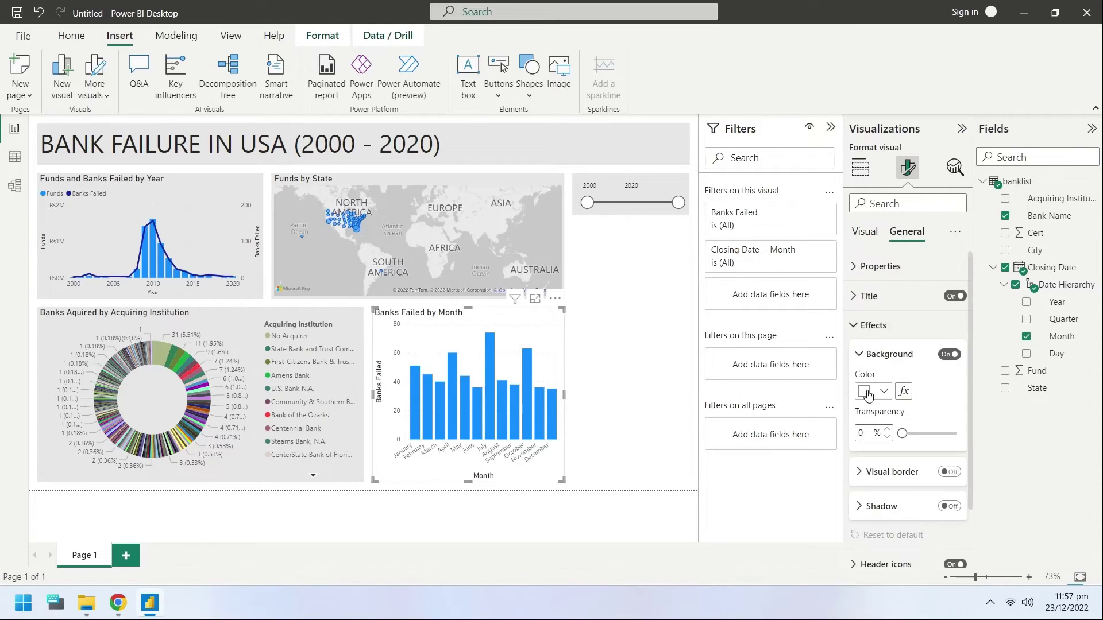
pyautogui.click(875, 391)
pyautogui.click(870, 339)
pyautogui.click(661, 379)
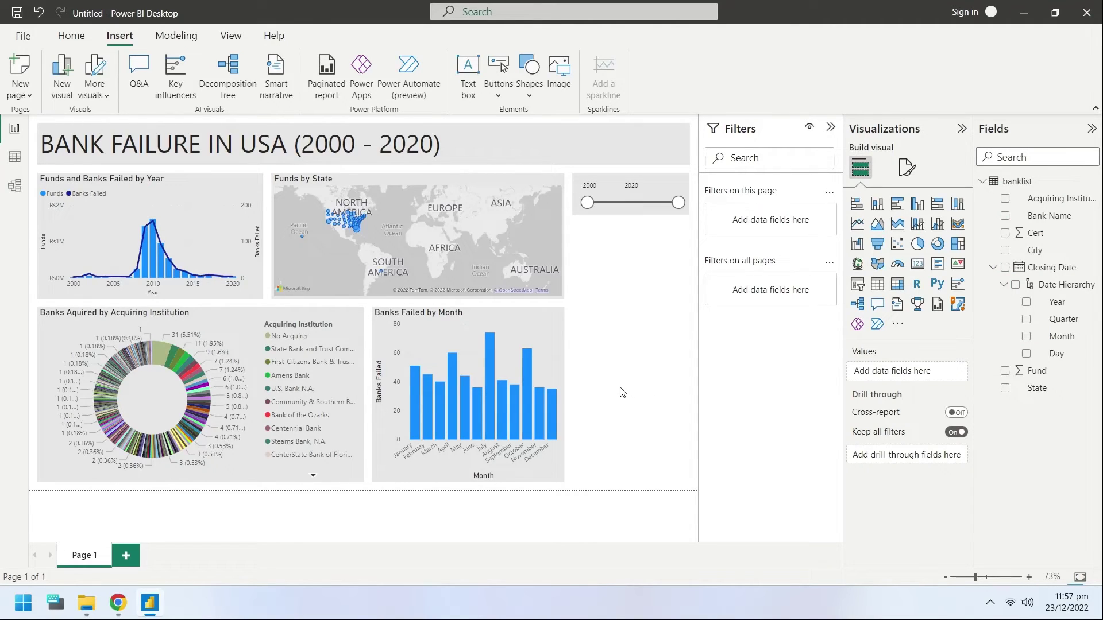
pyautogui.click(492, 394)
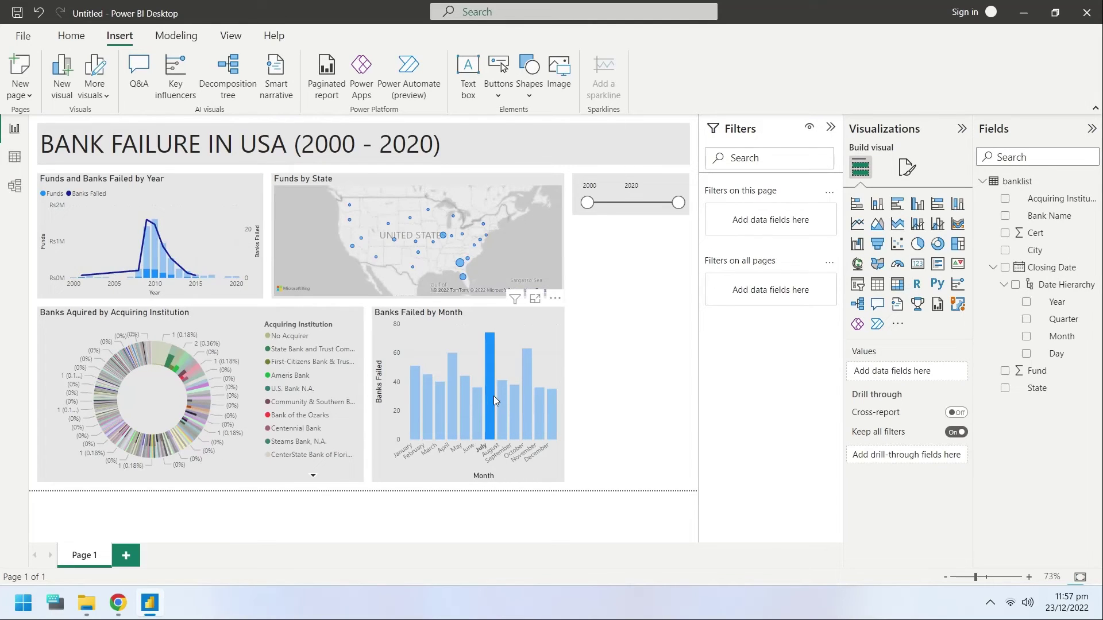
pyautogui.click(480, 404)
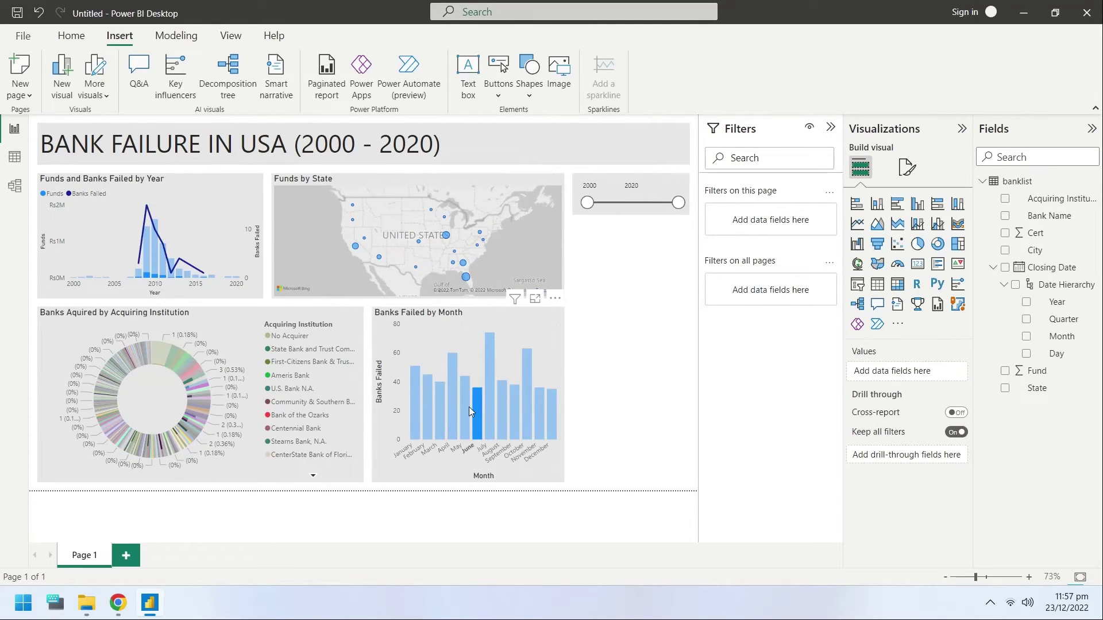
pyautogui.click(451, 405)
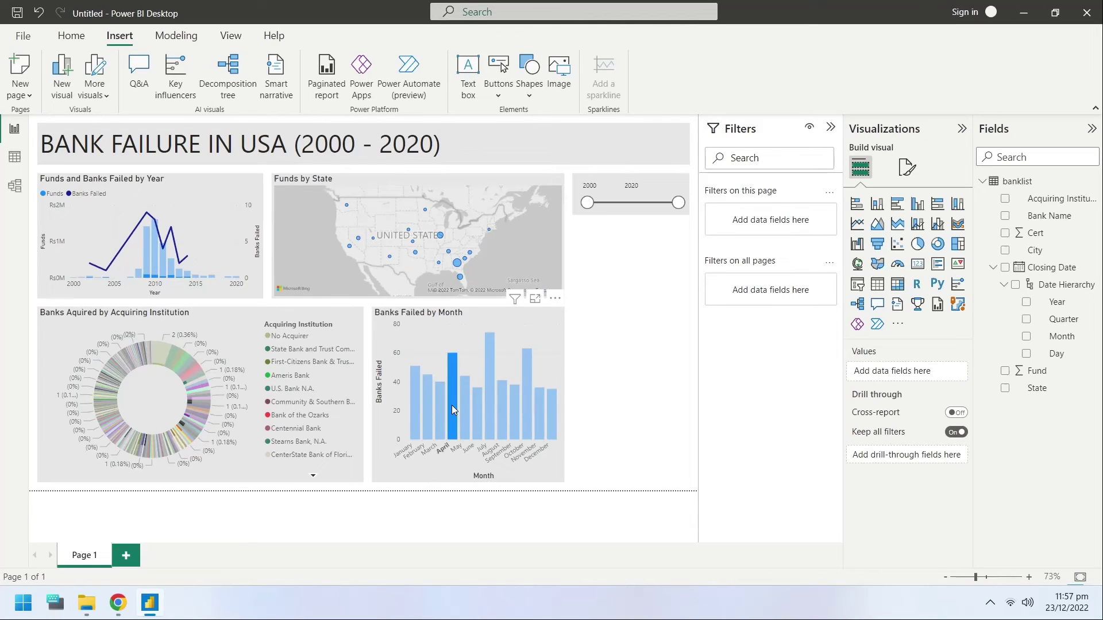
pyautogui.click(493, 402)
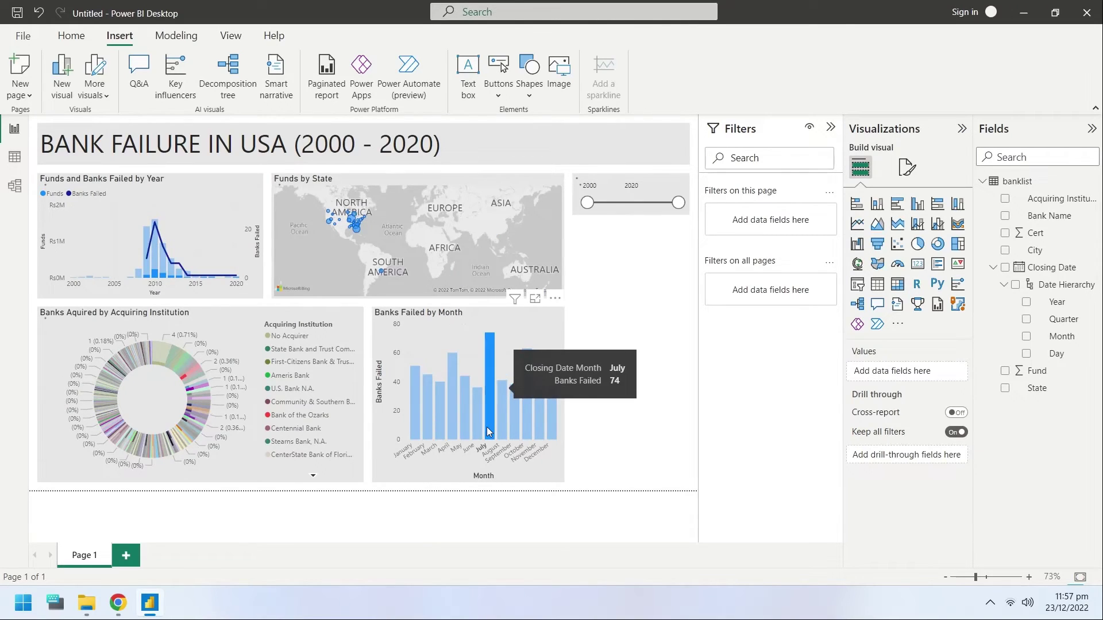
pyautogui.click(495, 419)
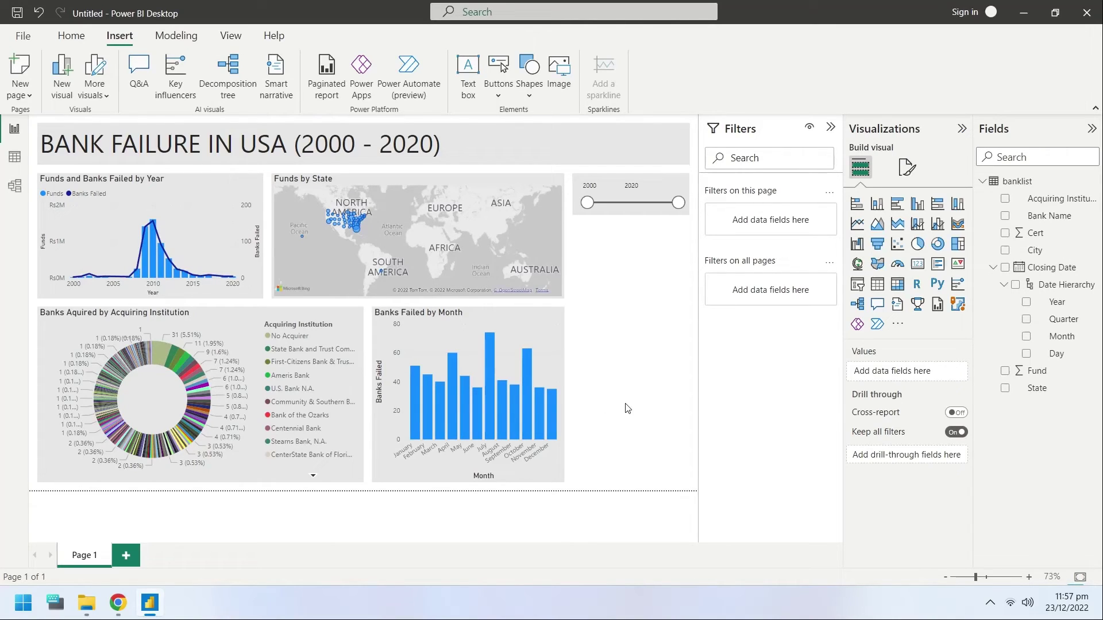
# - Add a multi-row card under the year slicer, stretched to the page bottom
pyautogui.click(938, 264)
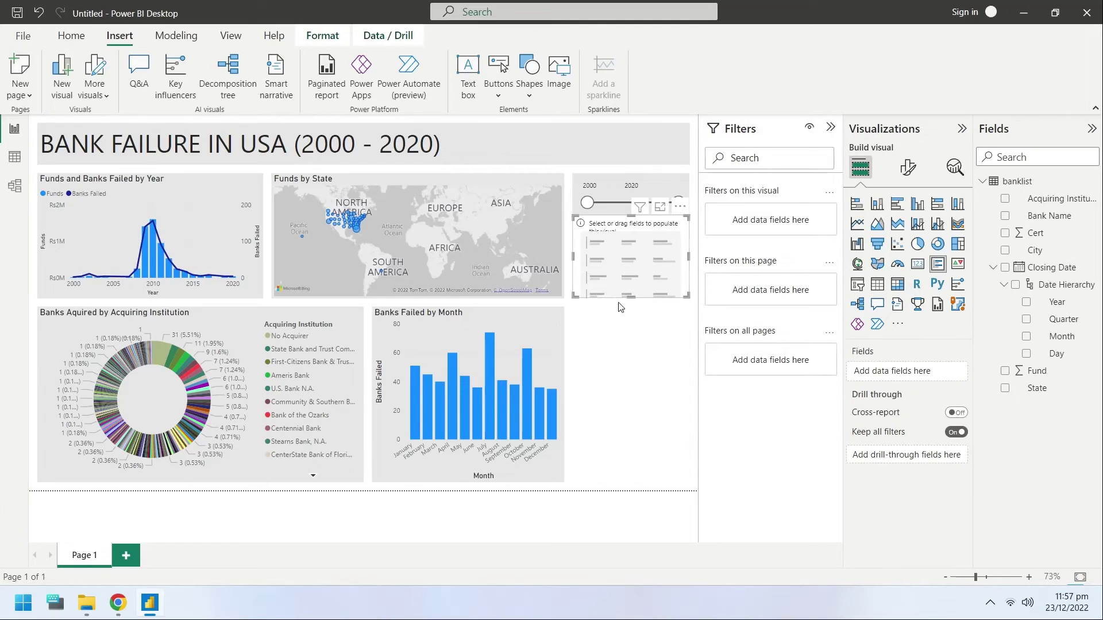
pyautogui.moveTo(613, 228); pyautogui.dragTo(615, 236)
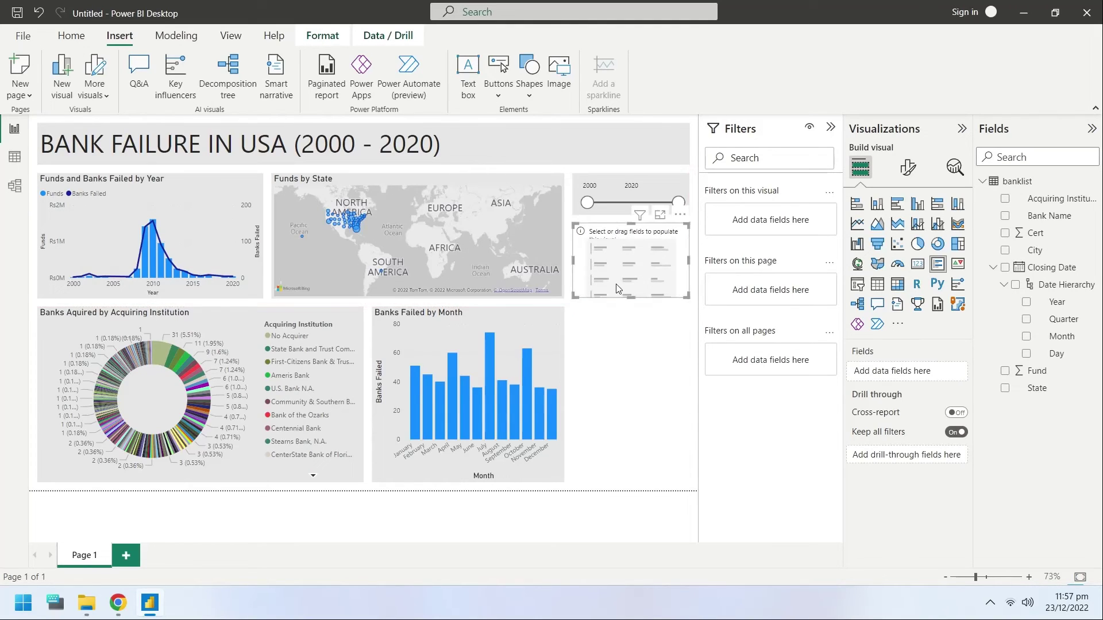
pyautogui.click(633, 303)
pyautogui.click(625, 291)
pyautogui.click(633, 302)
pyautogui.click(631, 293)
pyautogui.moveTo(631, 296); pyautogui.dragTo(631, 480)
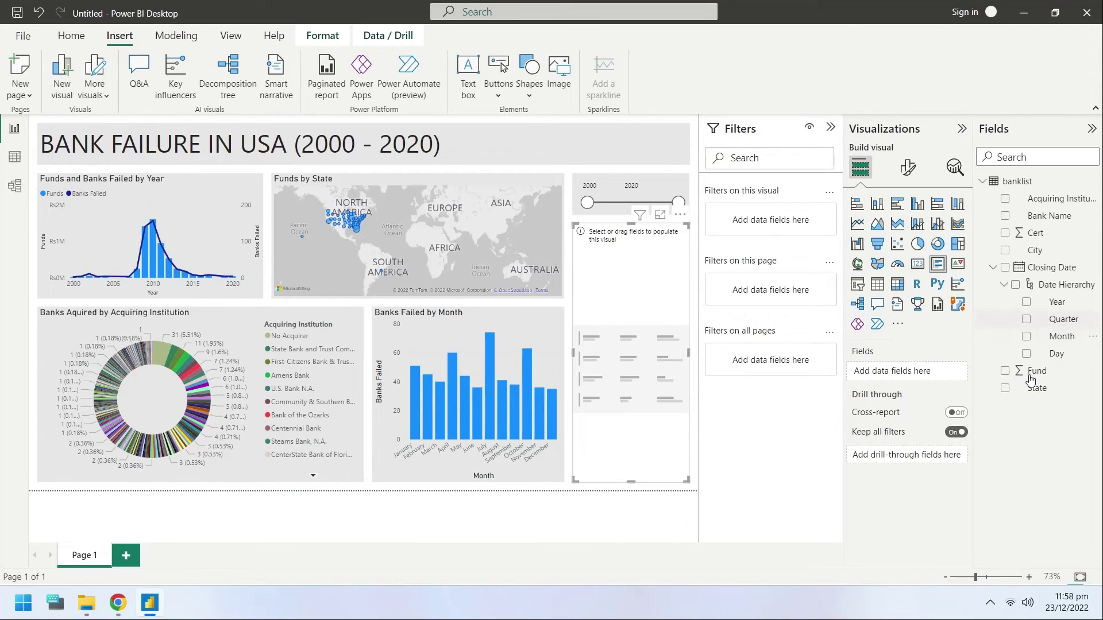
# - Show City with Count of Bank Name renamed 'Banks Failed', placed before City
pyautogui.click(1005, 251)
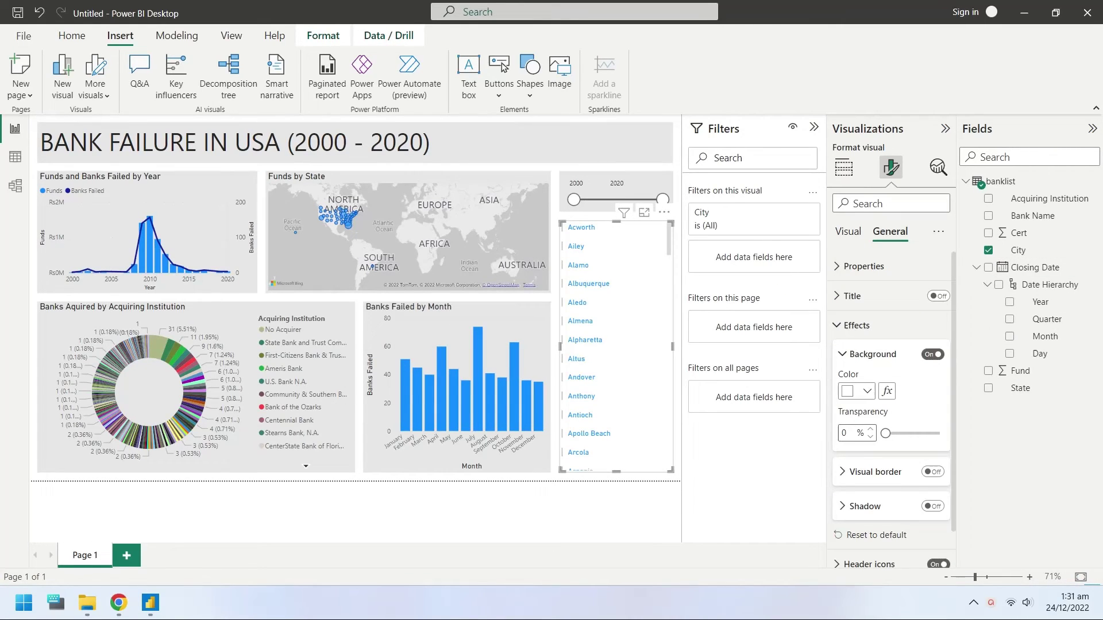
pyautogui.click(814, 128)
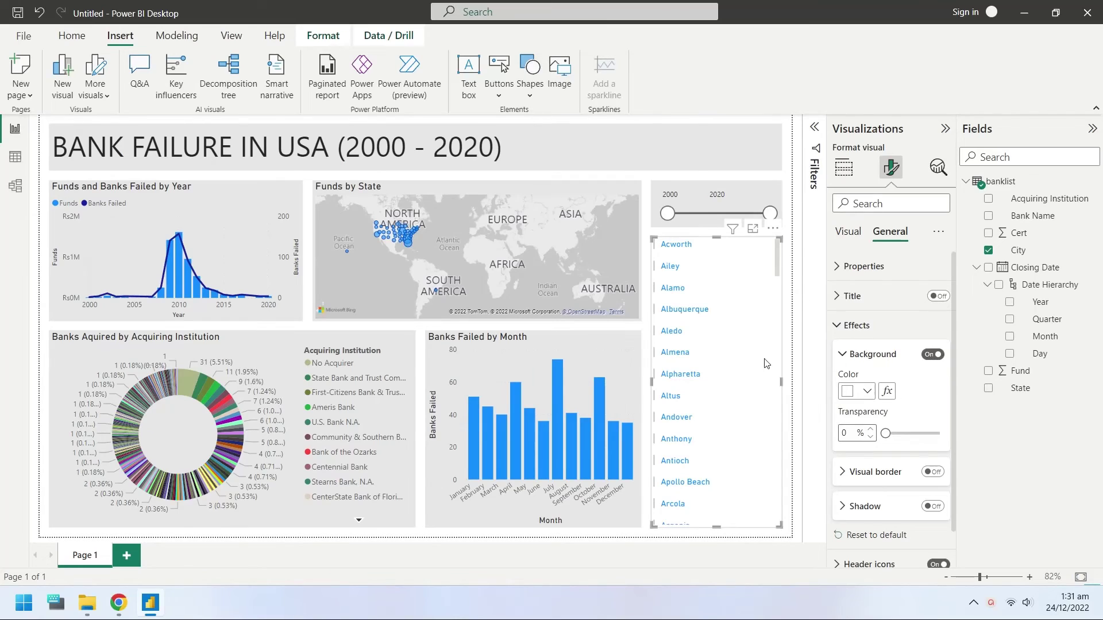
pyautogui.click(988, 218)
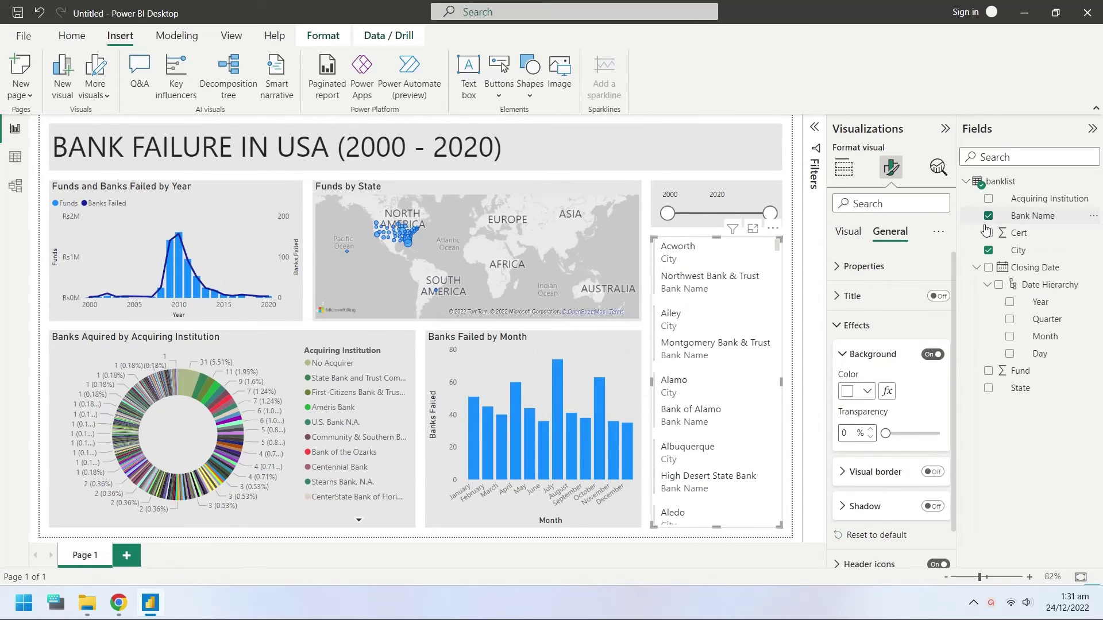
pyautogui.click(848, 171)
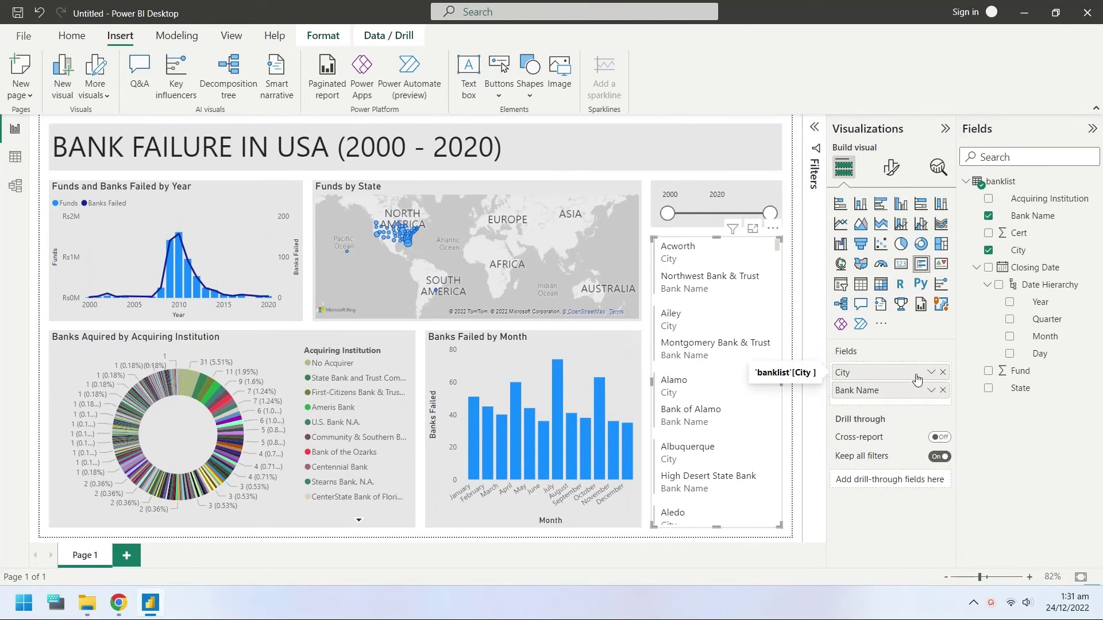
pyautogui.click(930, 393)
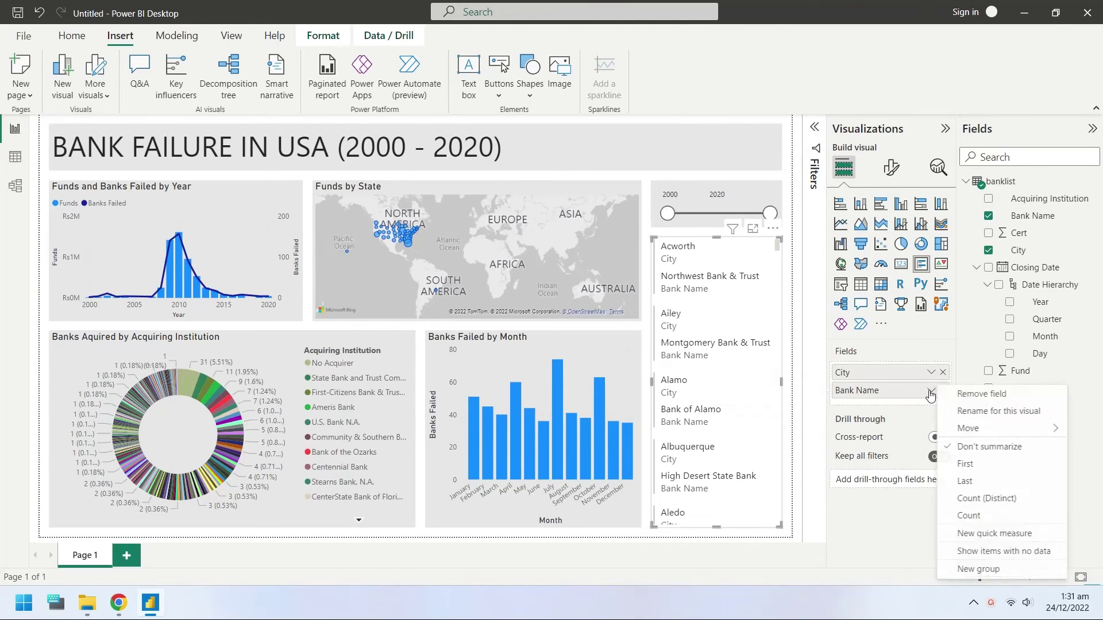
pyautogui.click(967, 514)
pyautogui.doubleClick(888, 392)
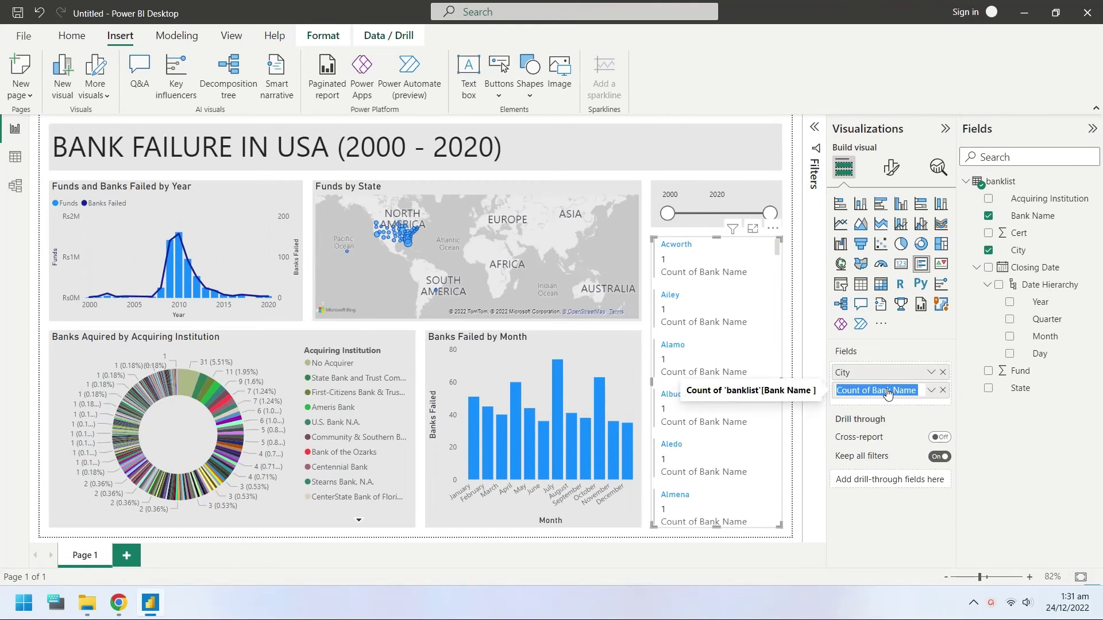
pyautogui.write('Banks Failed')
pyautogui.press('Return')
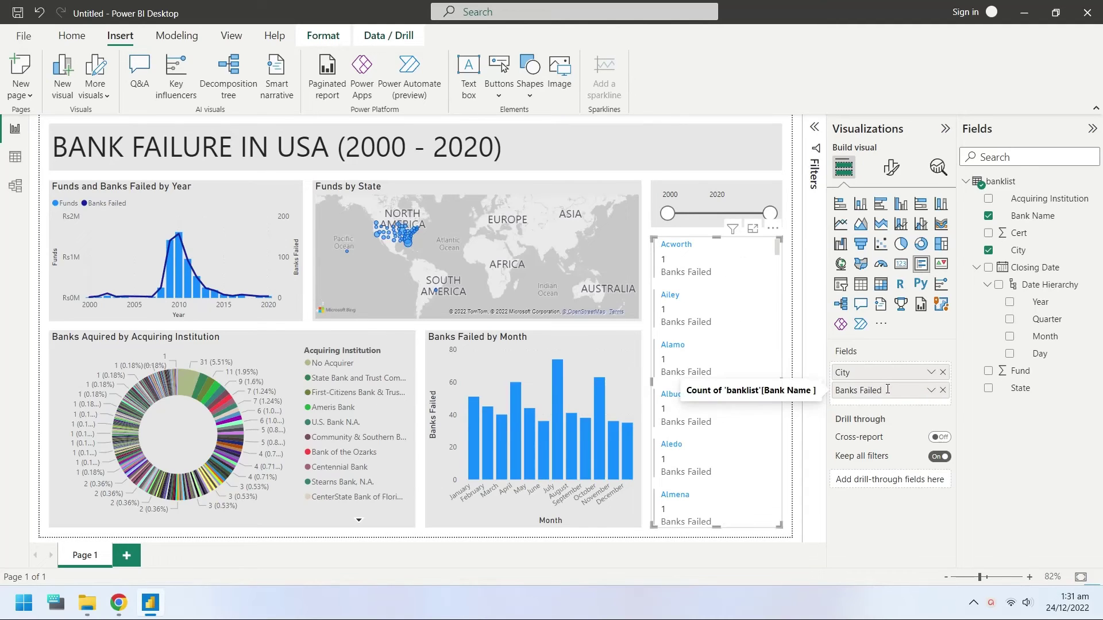
pyautogui.moveTo(888, 389); pyautogui.dragTo(877, 372)
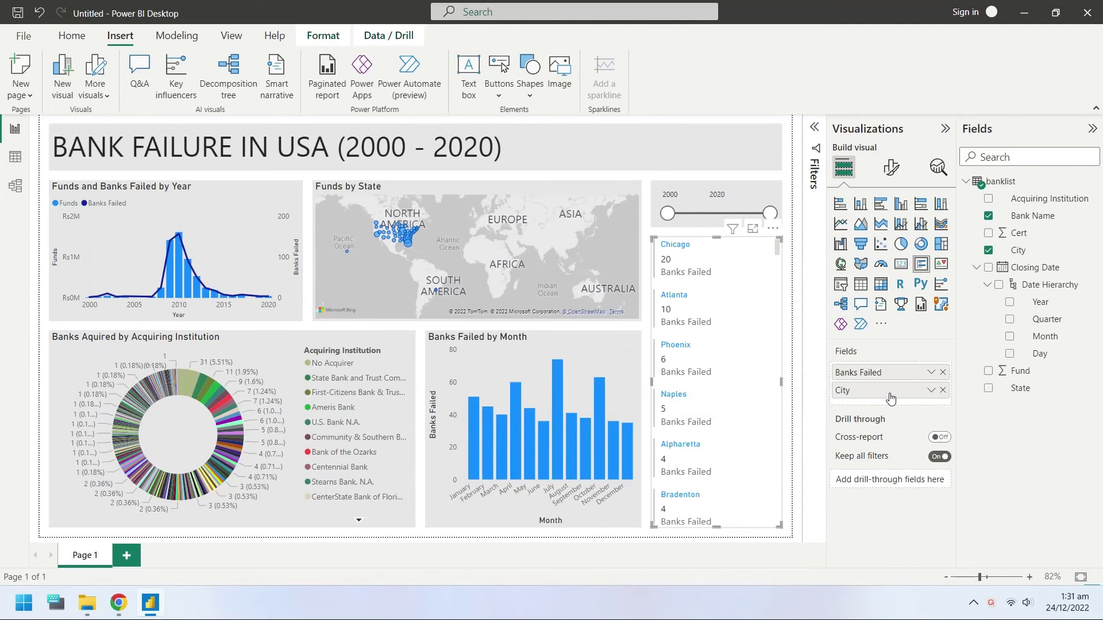
# - Set the card's background to White 10% darker
pyautogui.click(891, 167)
pyautogui.click(891, 230)
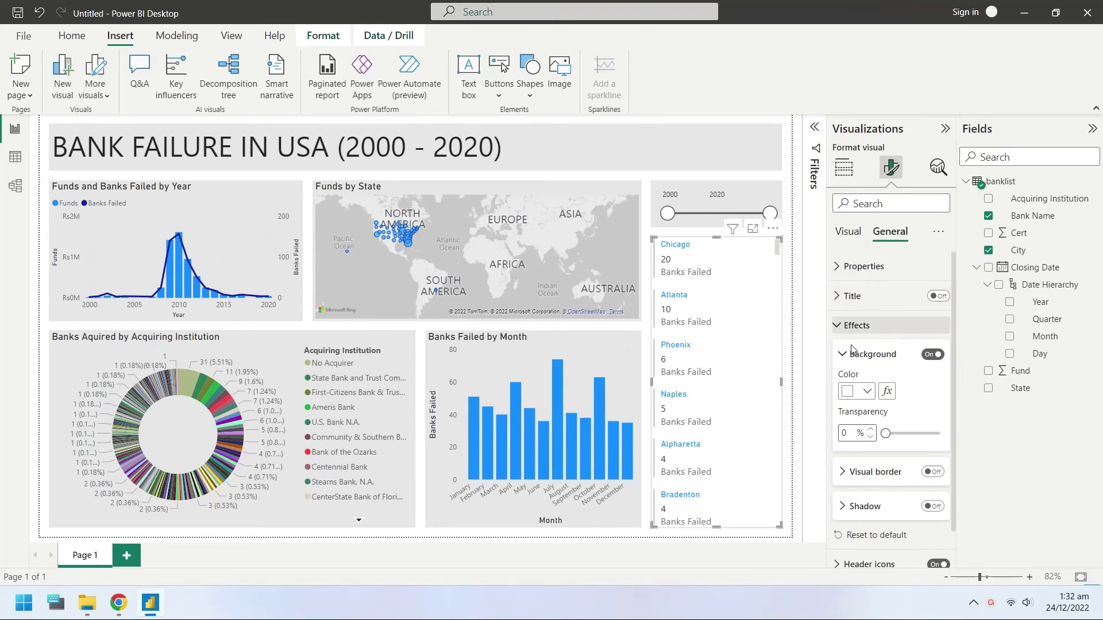
pyautogui.click(856, 391)
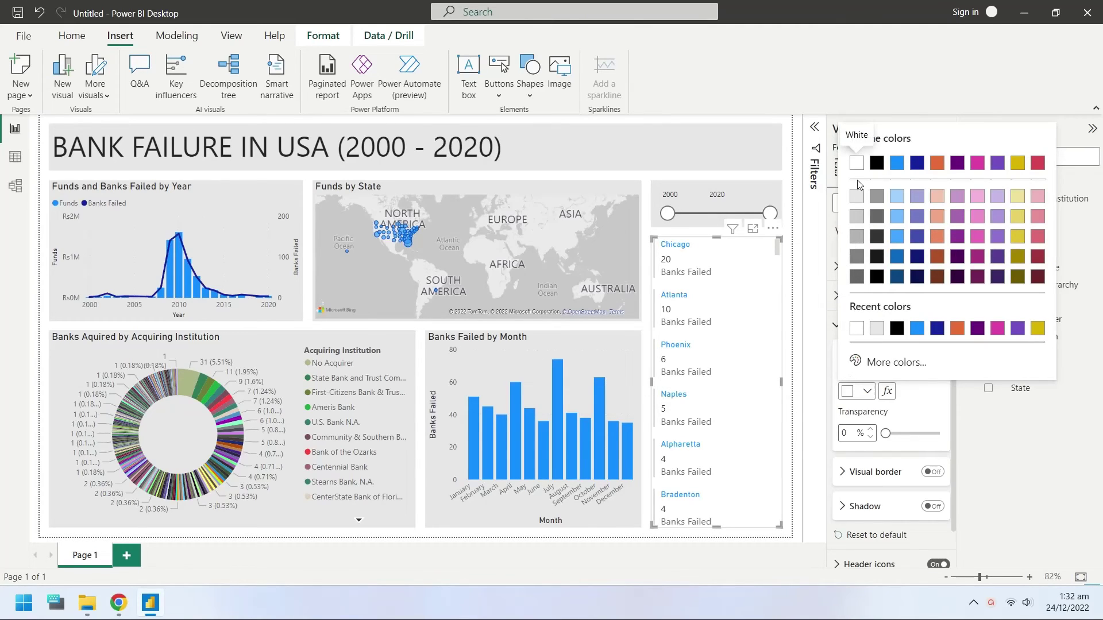
pyautogui.click(855, 197)
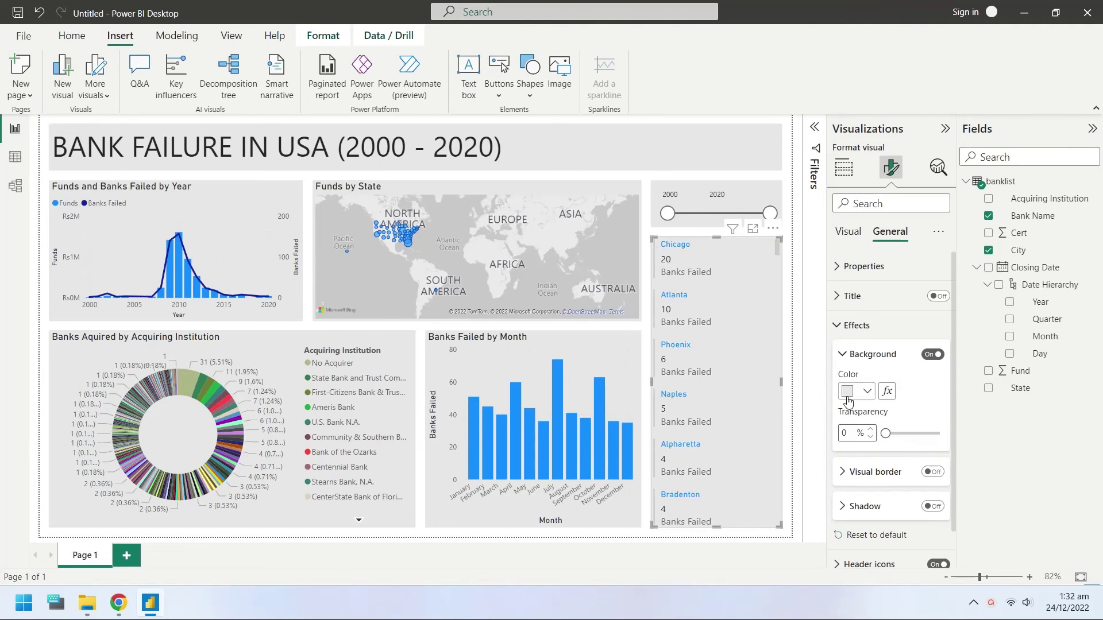
pyautogui.click(798, 368)
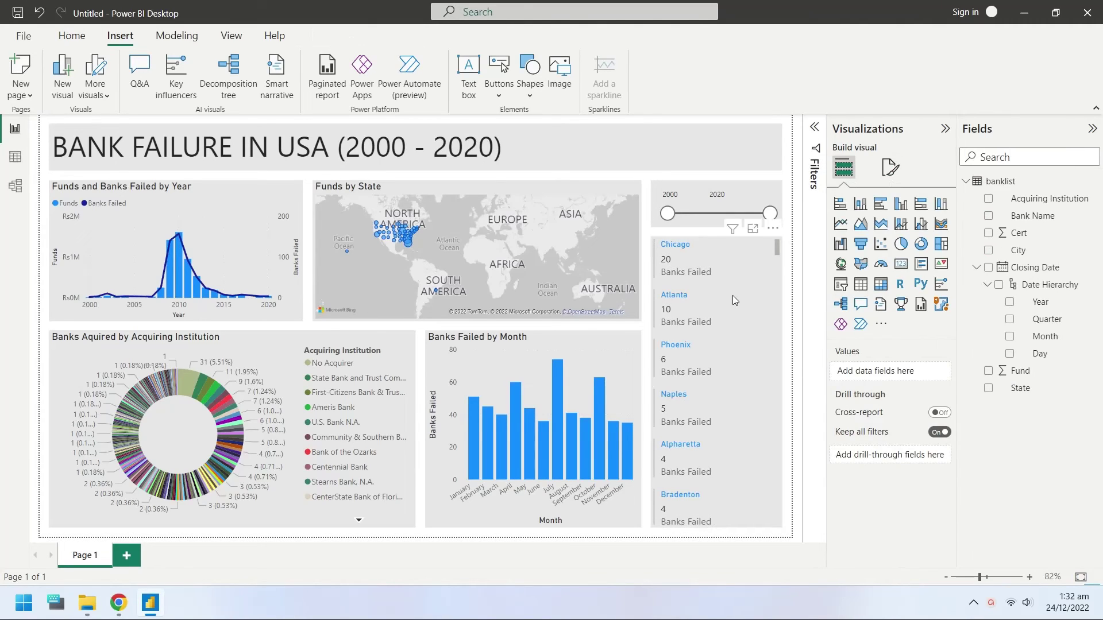
# - Cross-filter the report by Chicago and Atlanta in the city card, then clear it
pyautogui.click(674, 268)
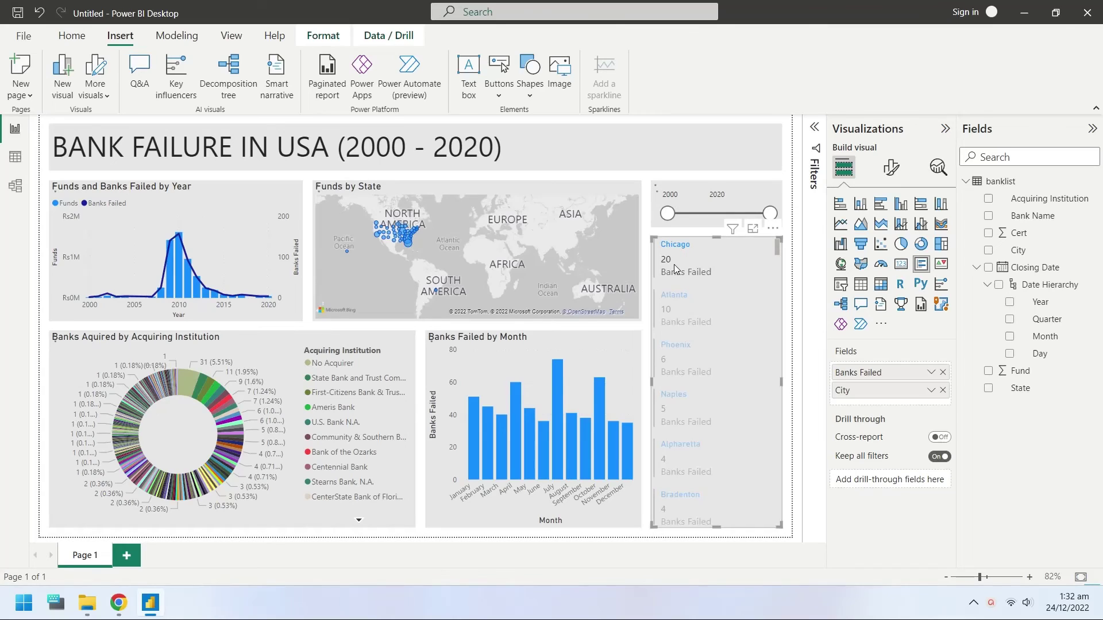
pyautogui.click(665, 311)
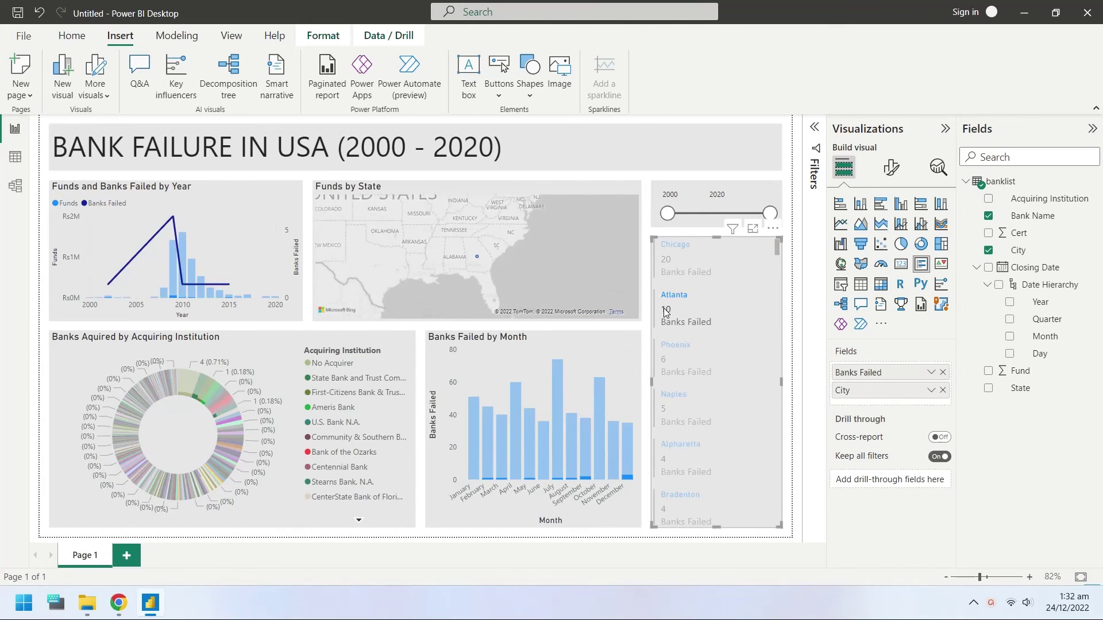
pyautogui.click(672, 266)
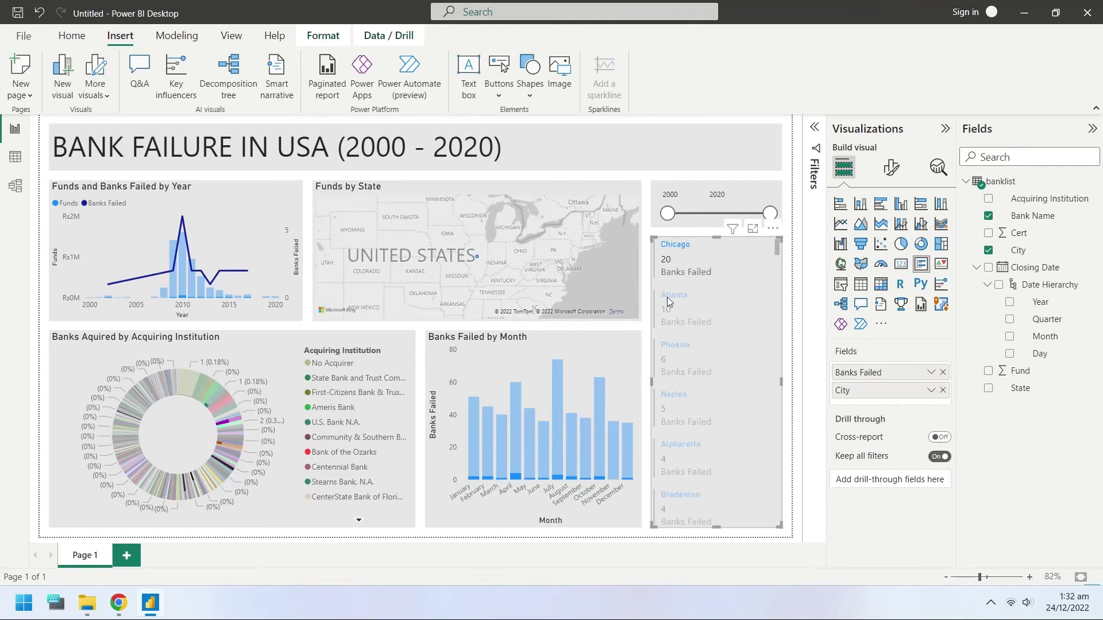
pyautogui.click(669, 271)
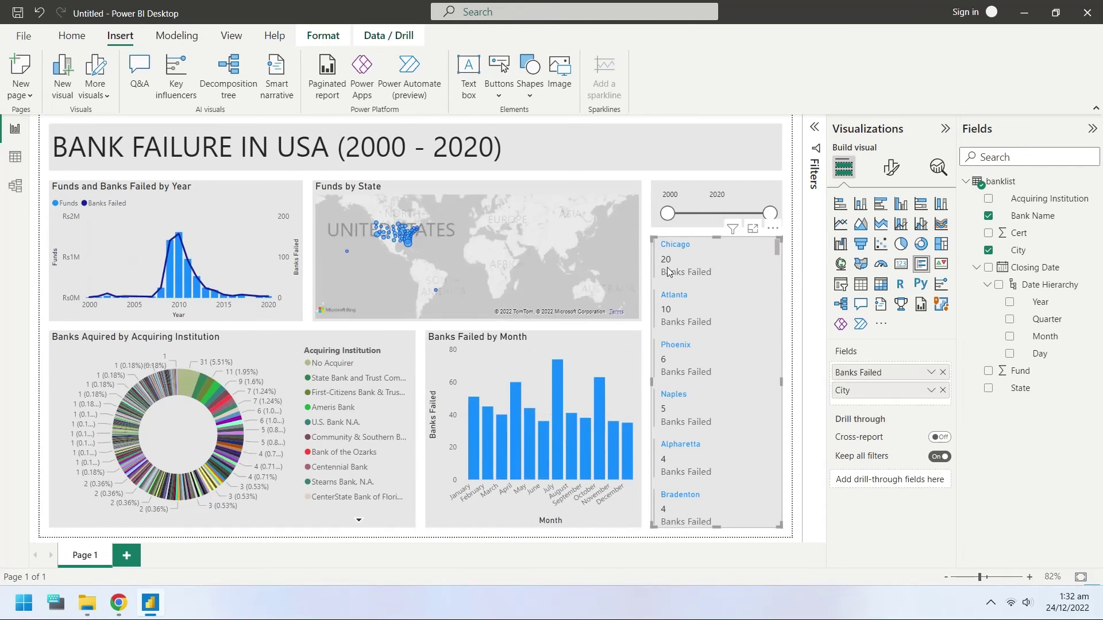
# - Filter by the July, October and April bars, adjust the map, ending on July
pyautogui.click(560, 401)
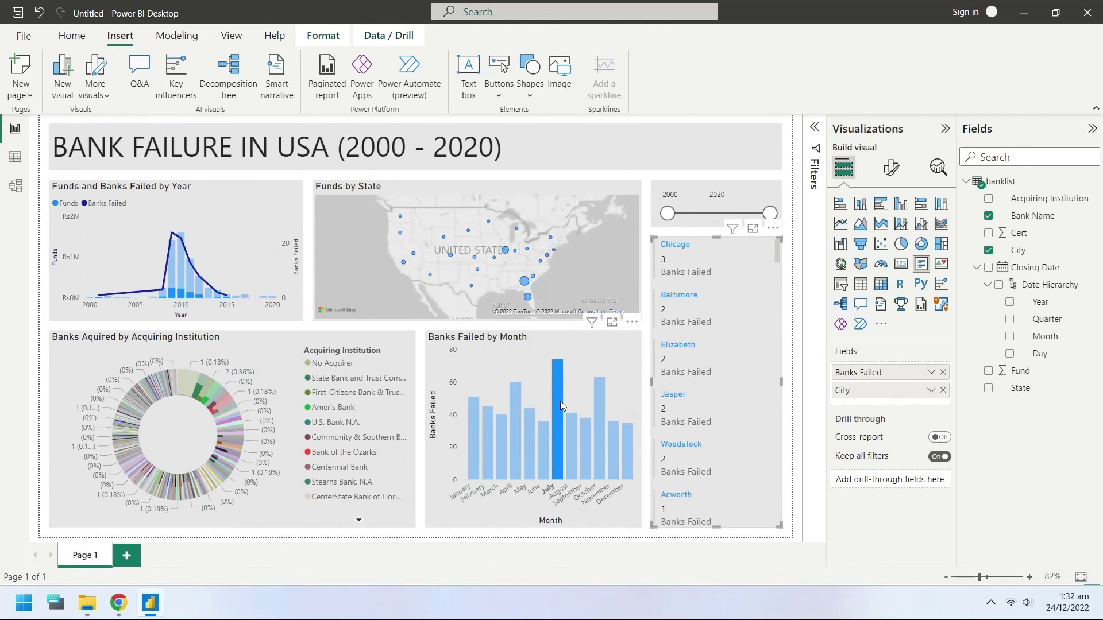
pyautogui.click(598, 399)
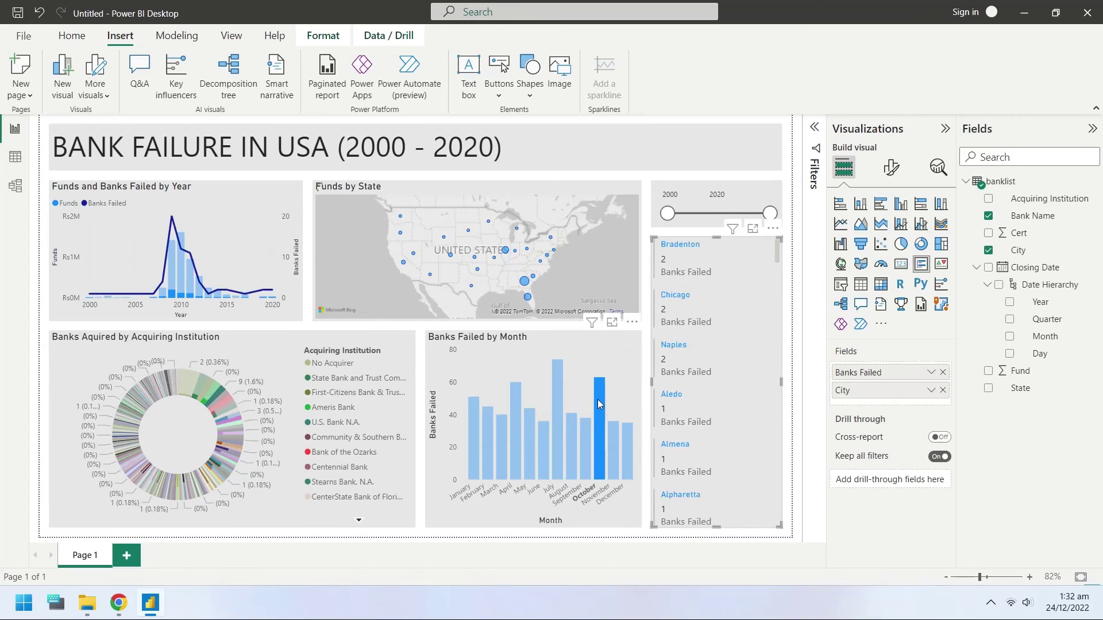
pyautogui.click(518, 399)
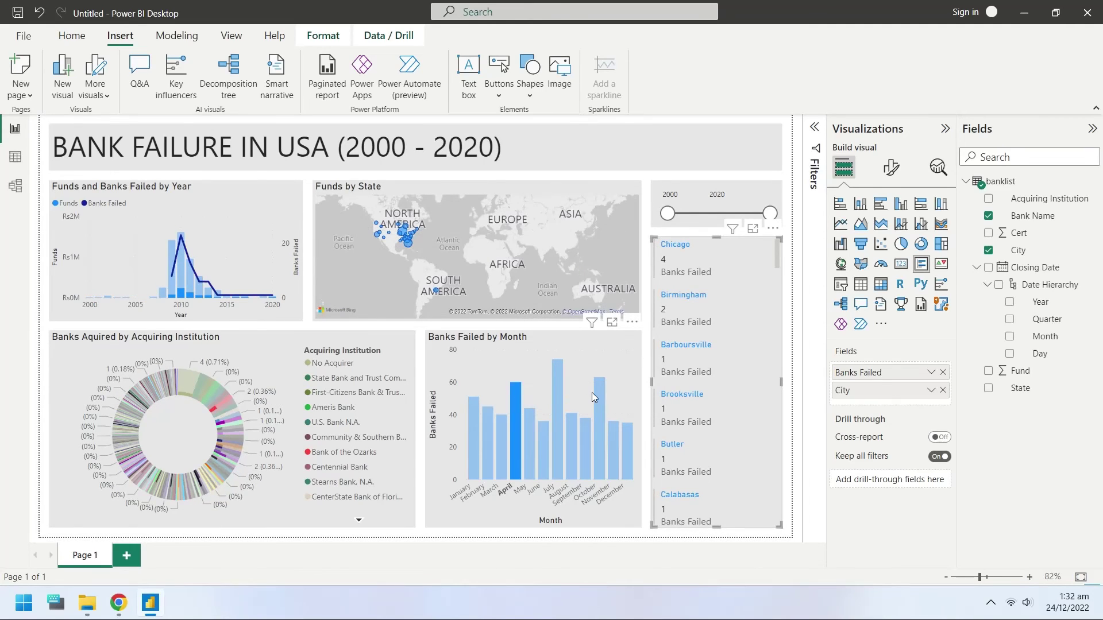
pyautogui.scroll(5, 393, 258)
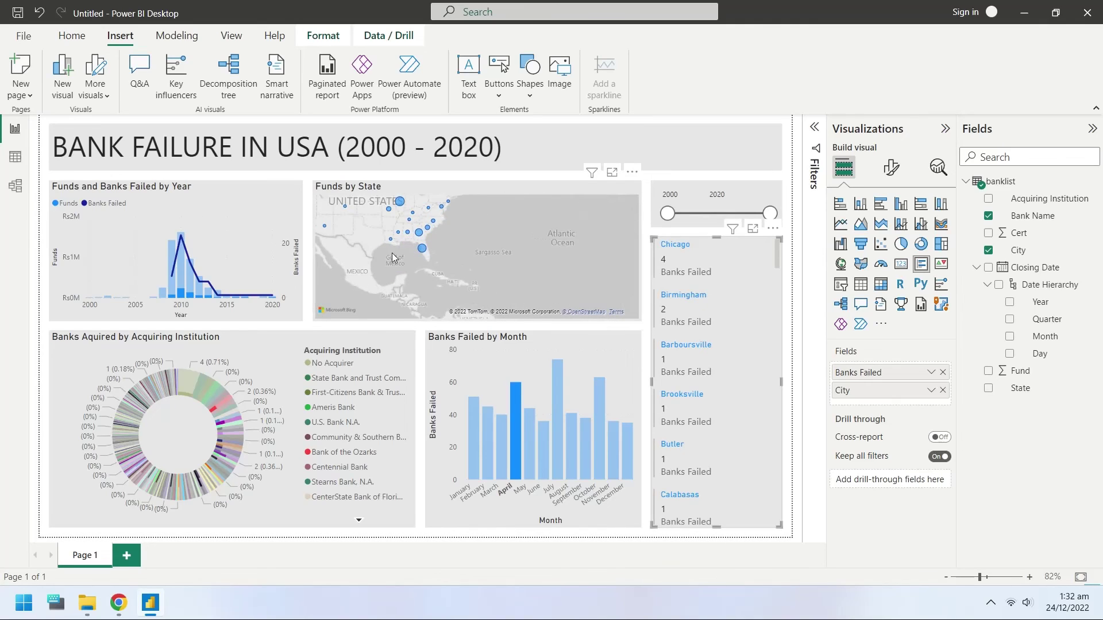
pyautogui.moveTo(393, 257); pyautogui.dragTo(482, 298)
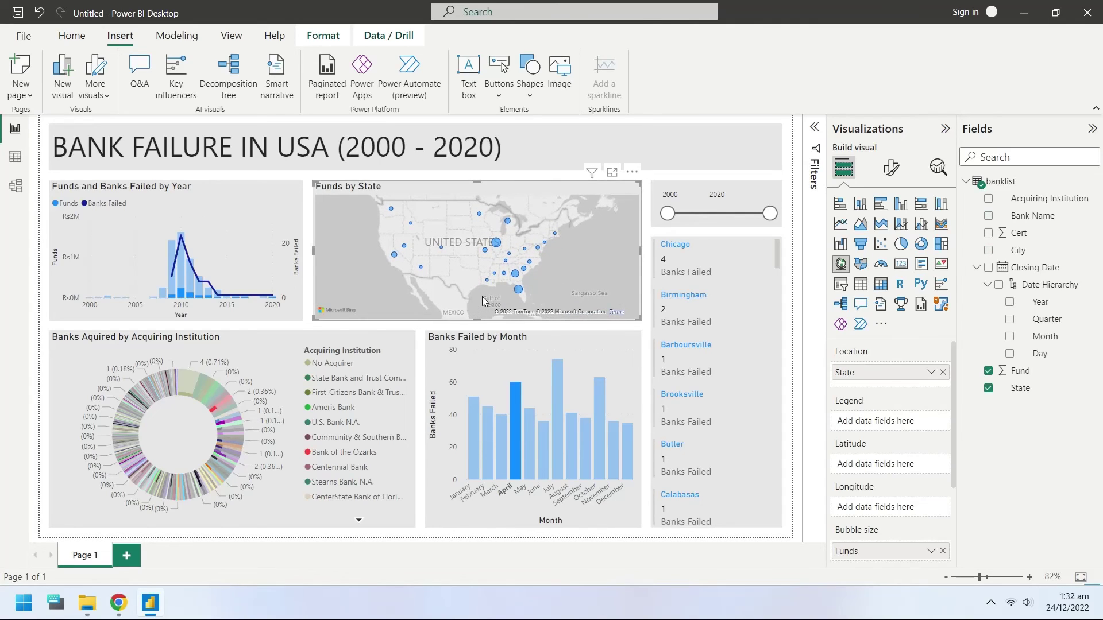
pyautogui.click(563, 375)
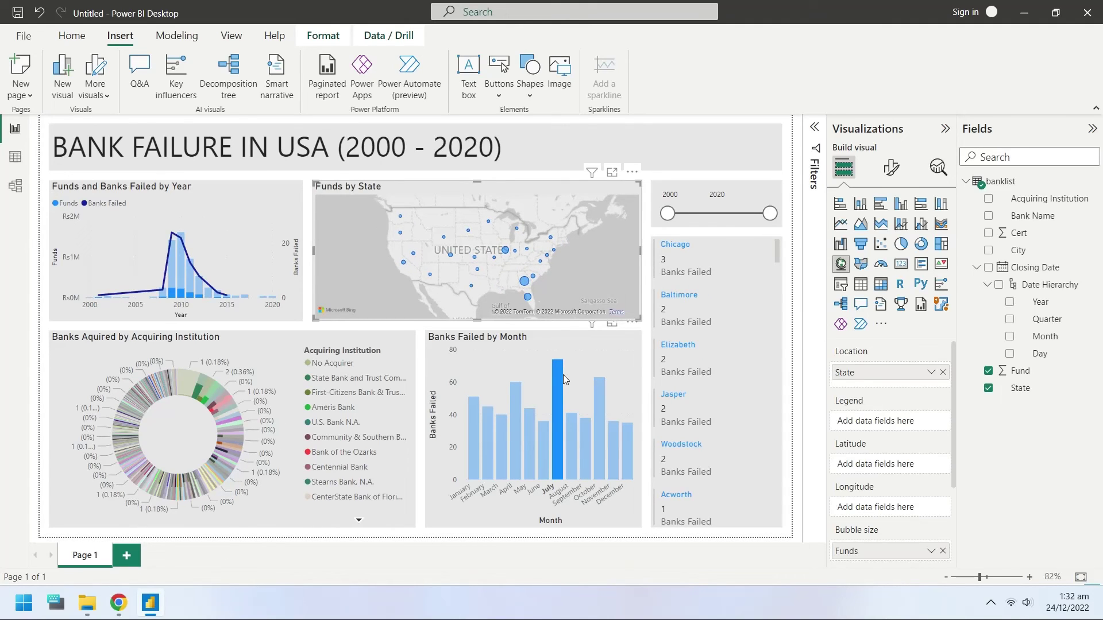
pyautogui.click(600, 386)
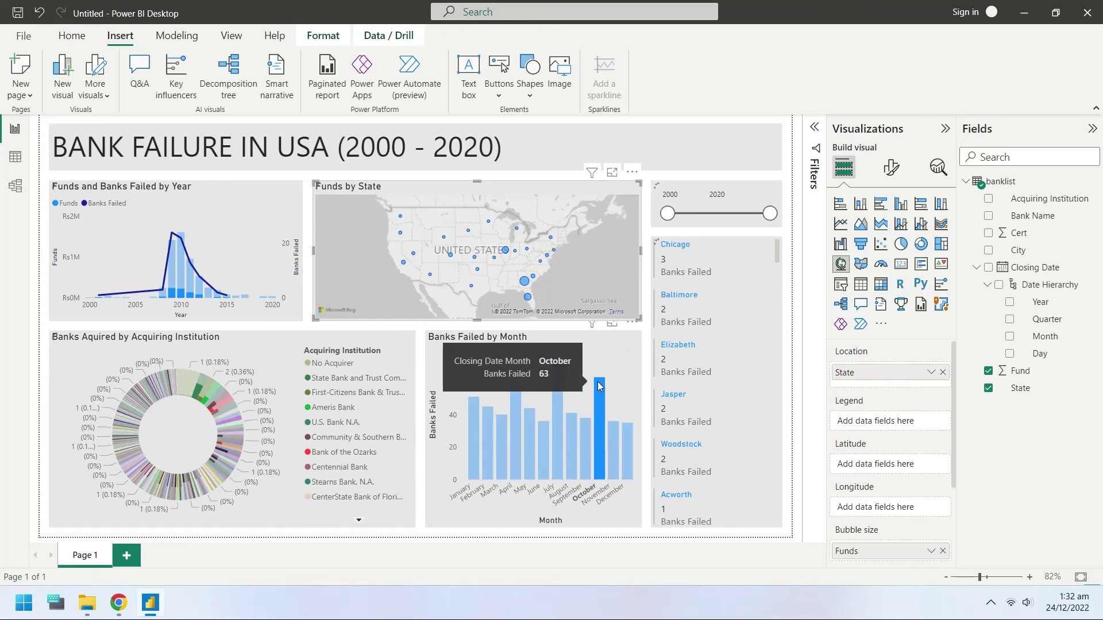
pyautogui.click(557, 381)
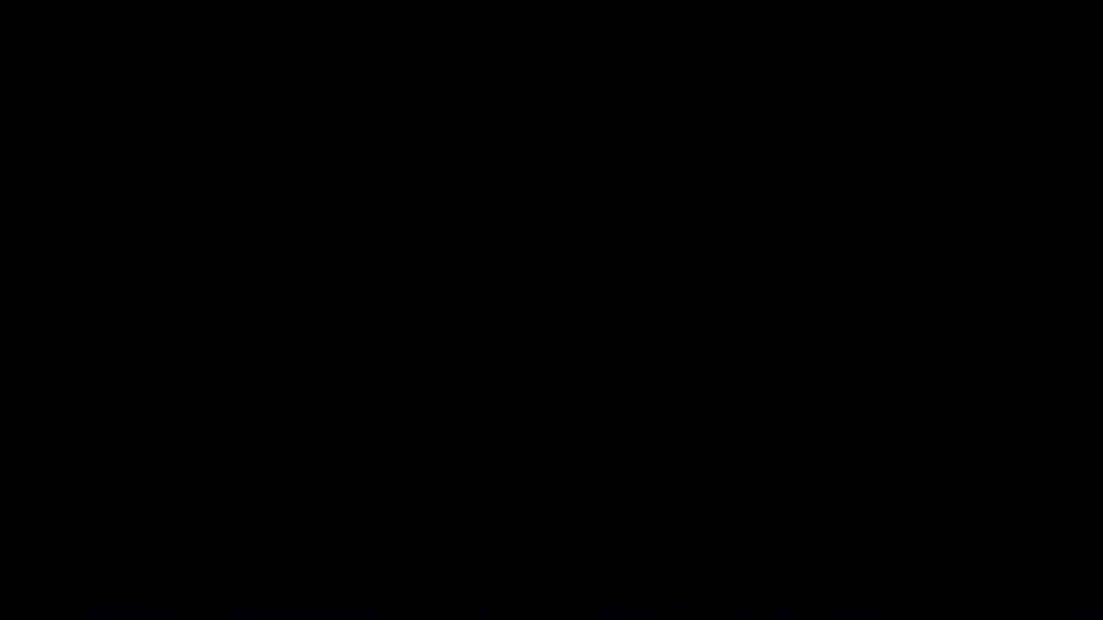